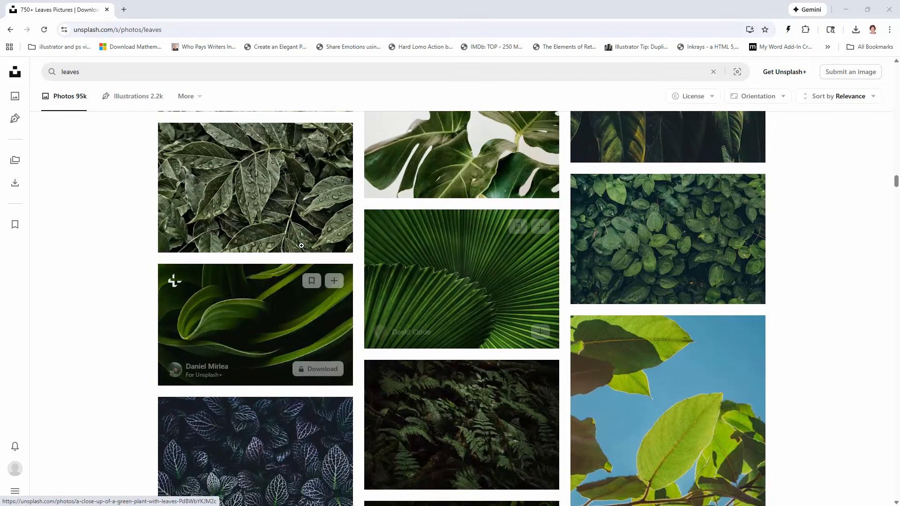
- Browse the leaves photo results on Unsplash for a suitable source image and switch to Illustrator
scroll(432, 280, down, 5)
scroll(432, 280, down, 7)
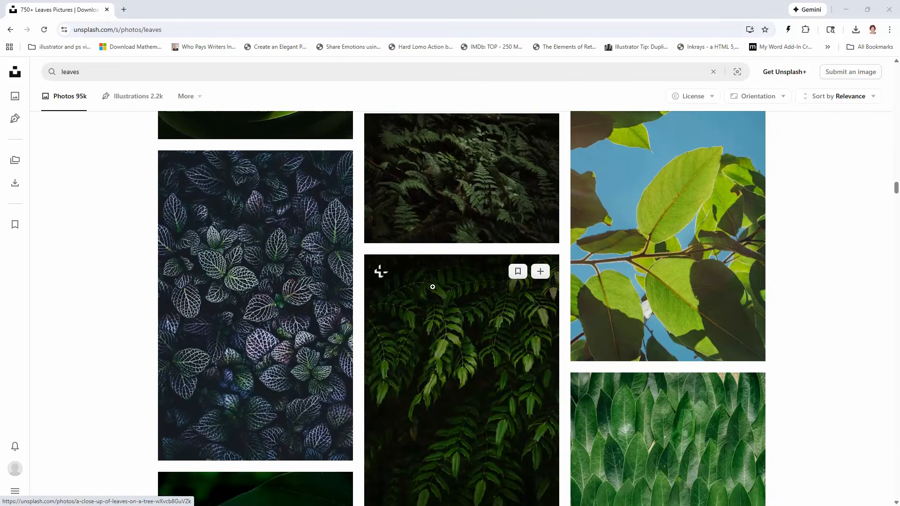
scroll(677, 300, down, 12)
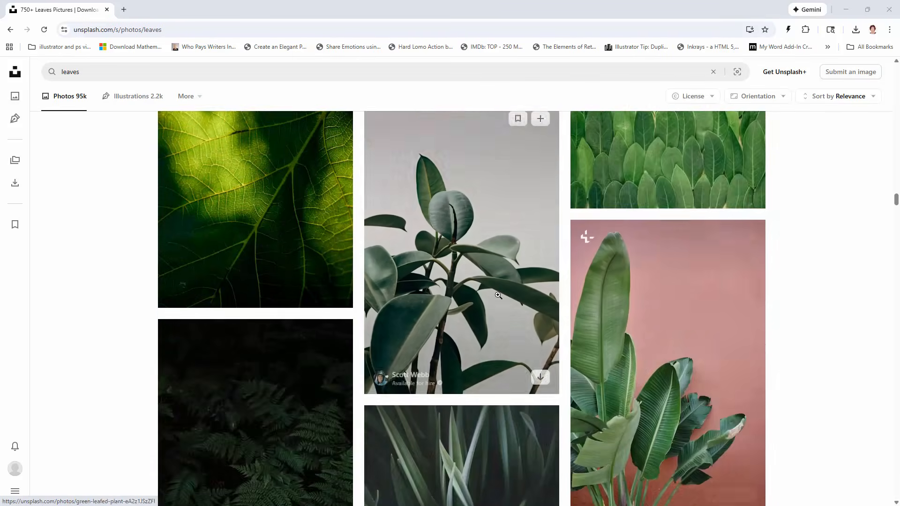
scroll(522, 330, down, 8)
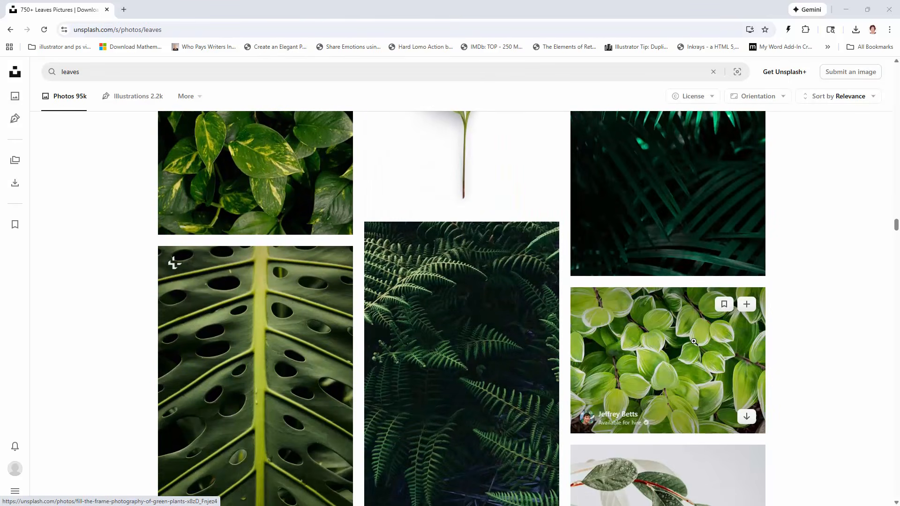
click(846, 10)
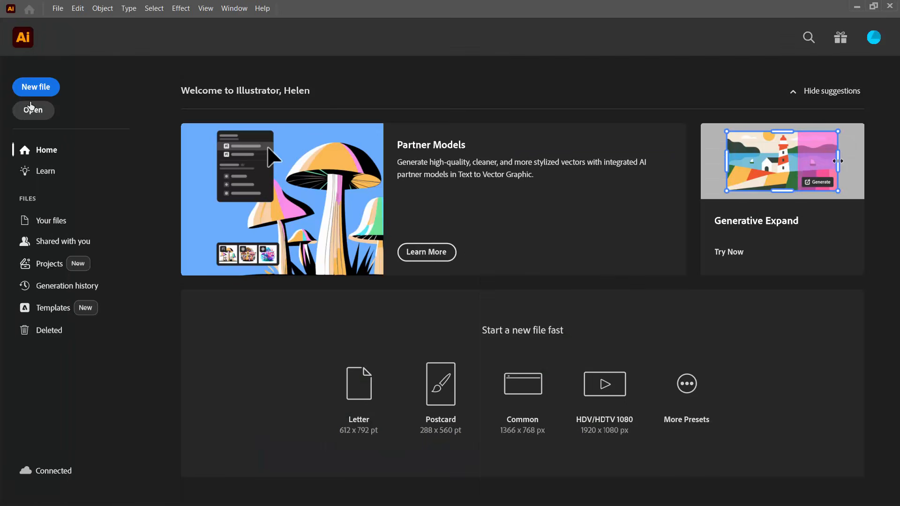
- Open the leaf photo chuttersnap-rEEvBPZf4CQ-unsplash.jpg and fit the whole artboard in the window
click(30, 111)
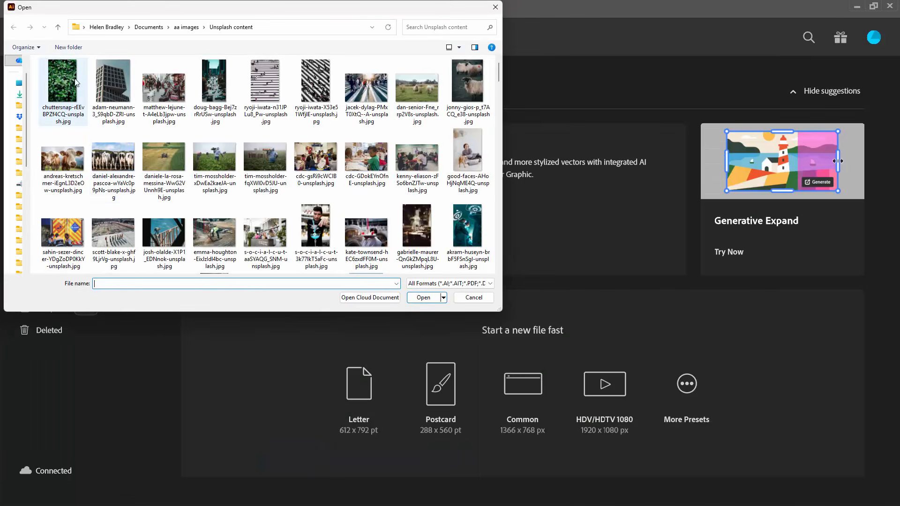
click(65, 86)
click(428, 298)
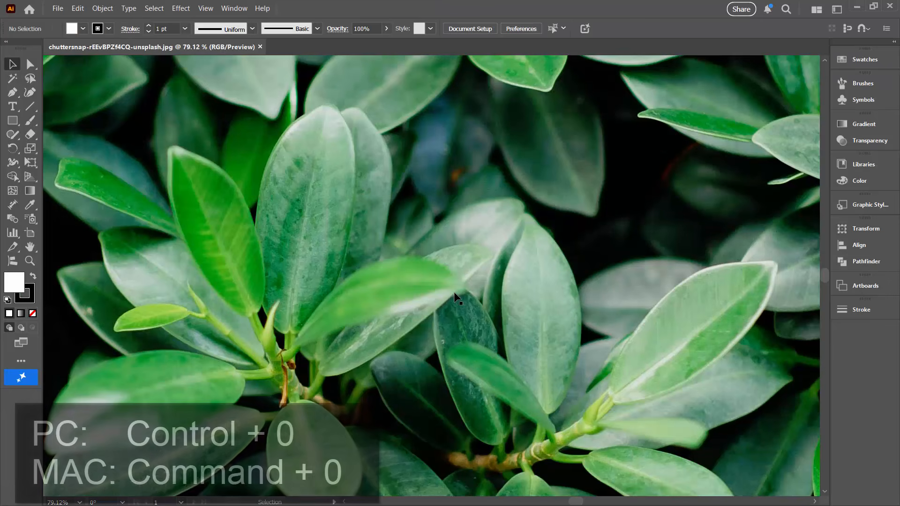
key(ctrl+0)
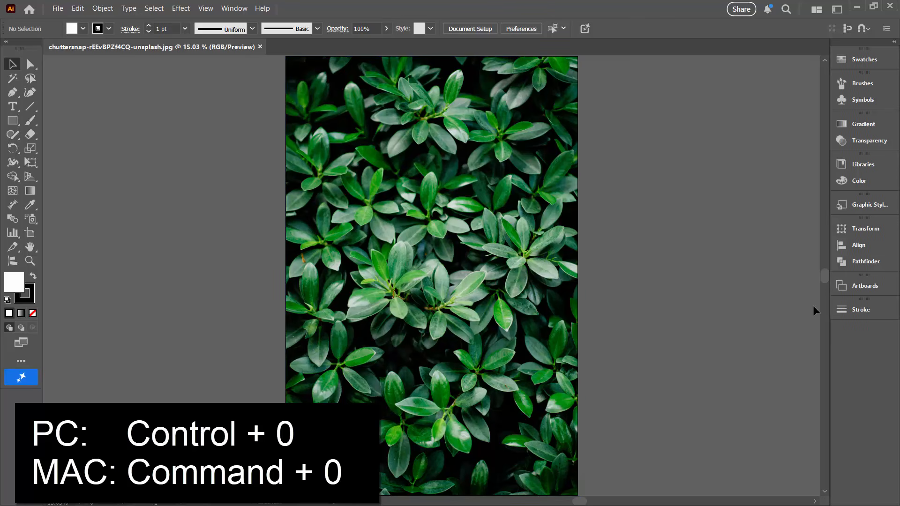
- Show the document's layers, expand Layer 1 and select the leaf image inside it
click(232, 9)
click(253, 344)
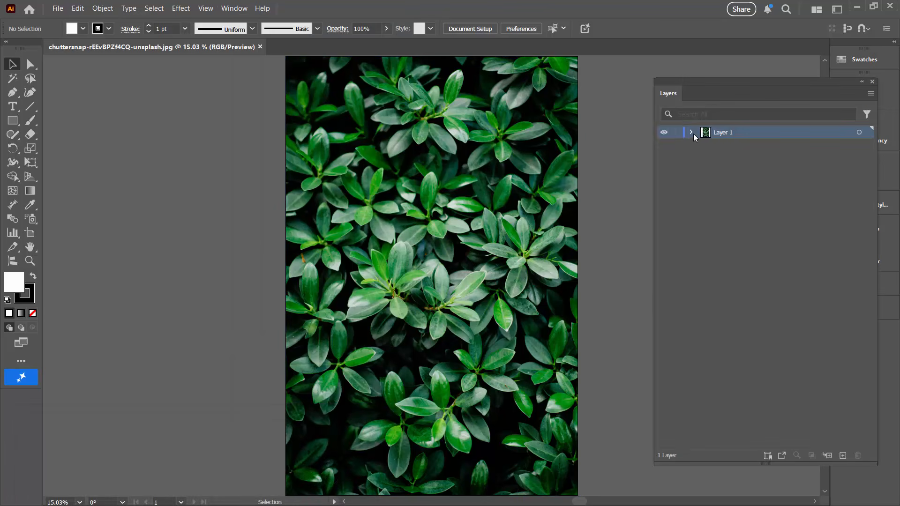
click(692, 133)
click(745, 148)
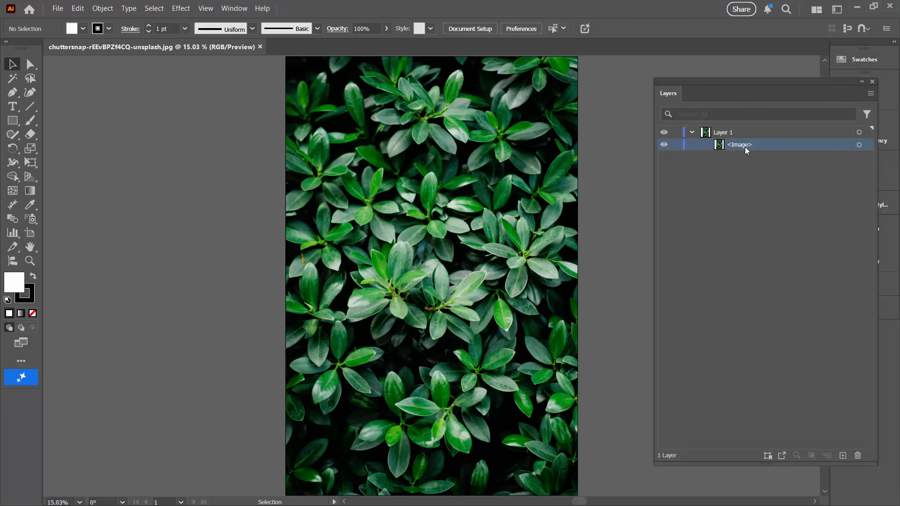
click(858, 145)
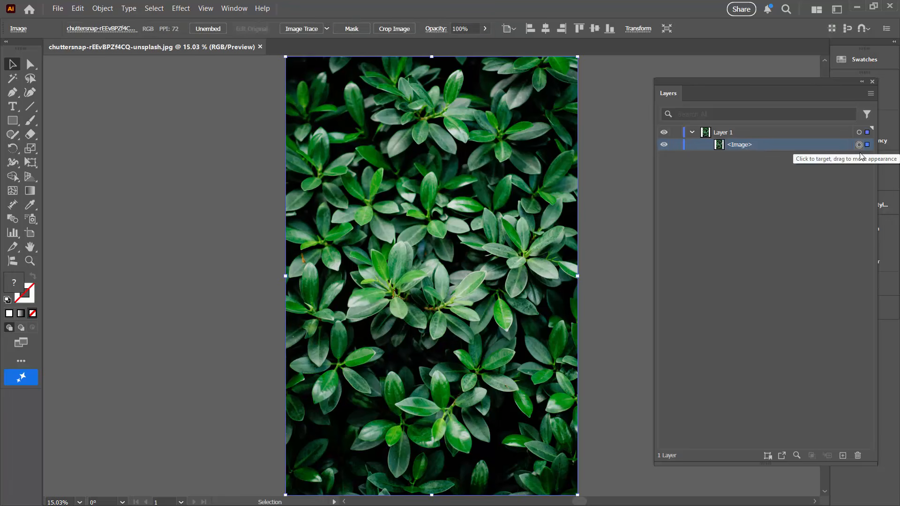
drag(877, 161, 813, 170)
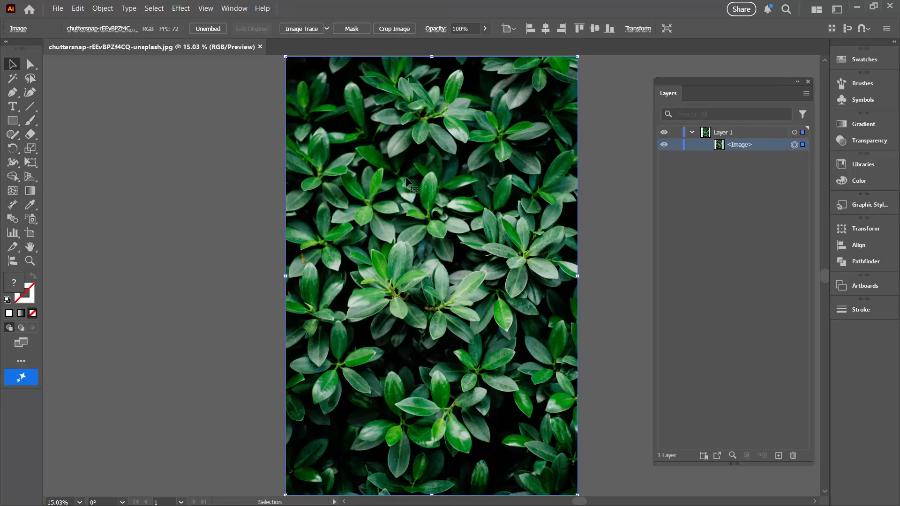
- Apply the Stained Glass texture effect to the leaf image with cell size 26, border thickness 12 and light intensity 10
click(181, 9)
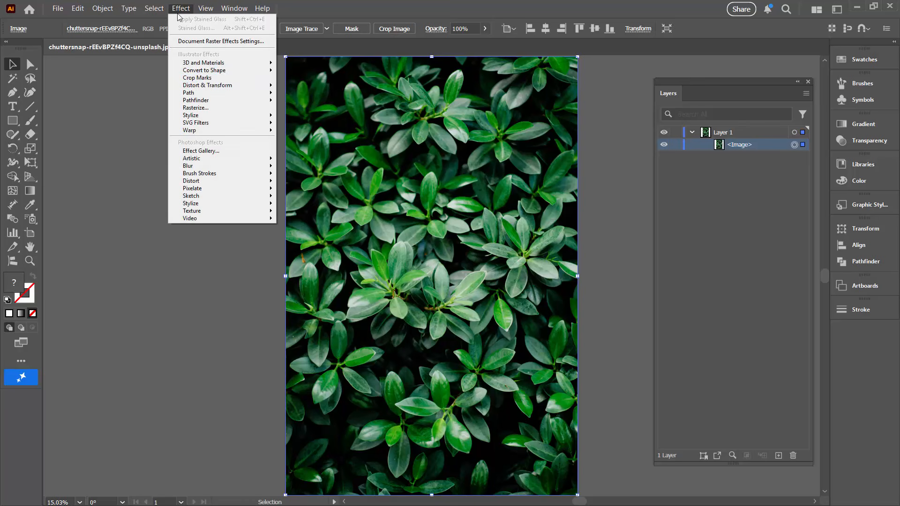
click(221, 151)
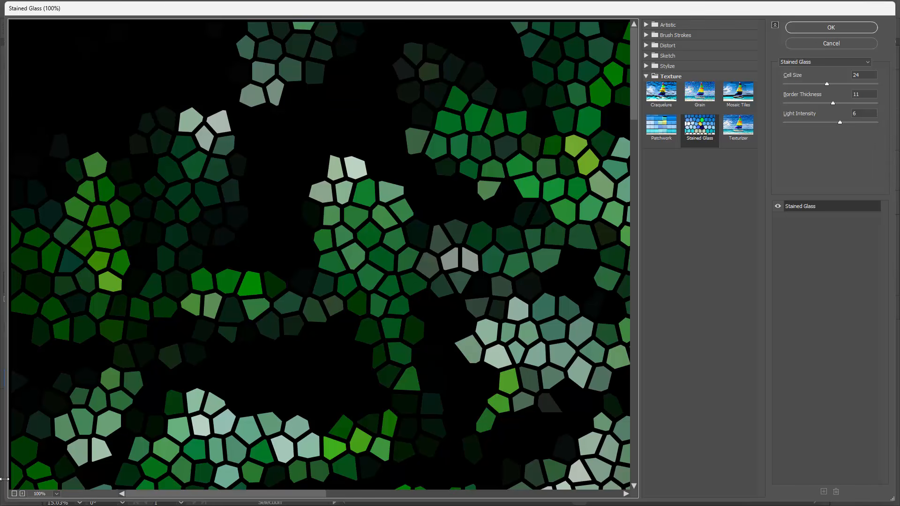
click(57, 496)
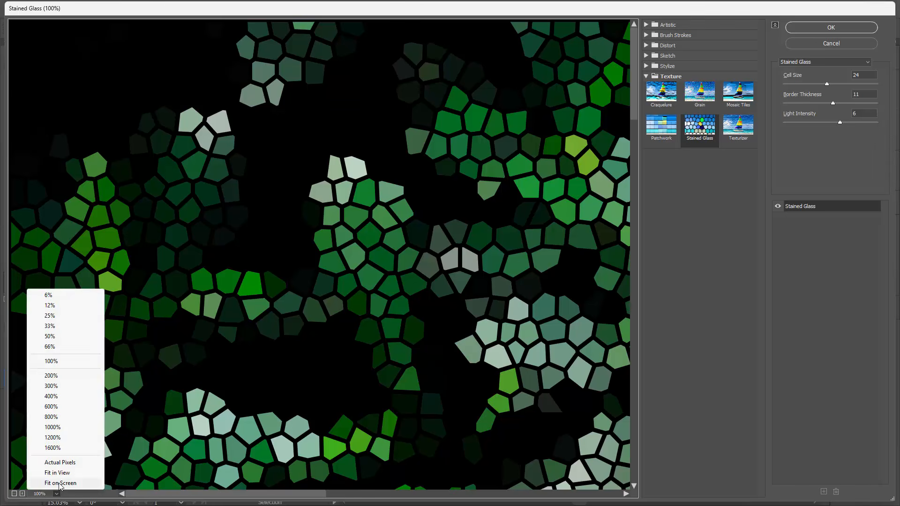
click(60, 484)
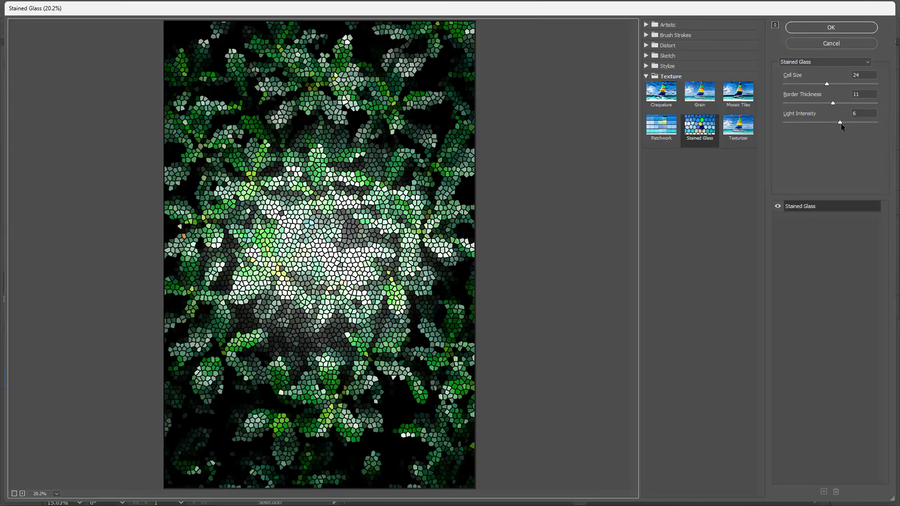
drag(841, 123, 862, 124)
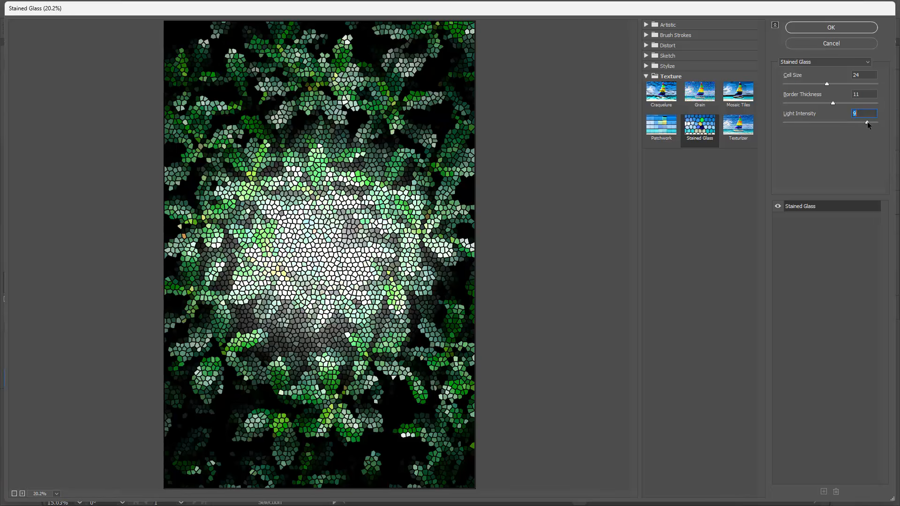
drag(866, 122, 877, 123)
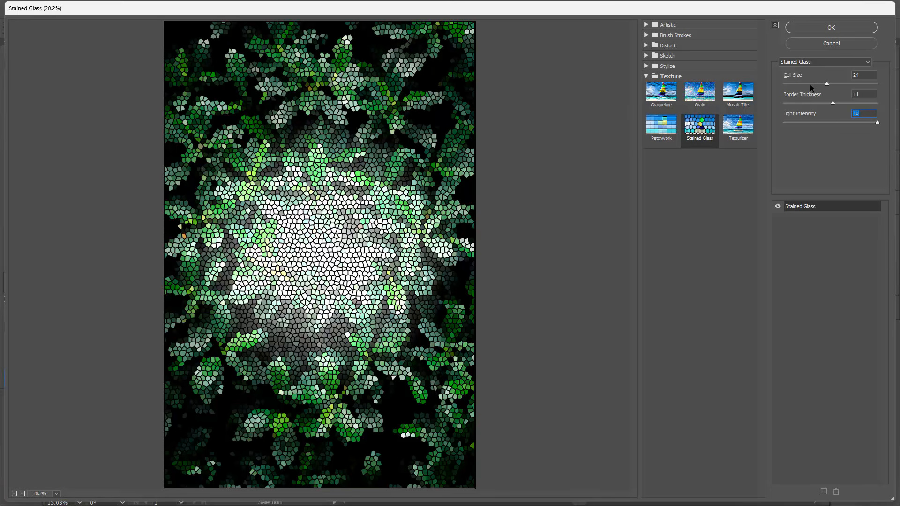
drag(828, 83, 831, 83)
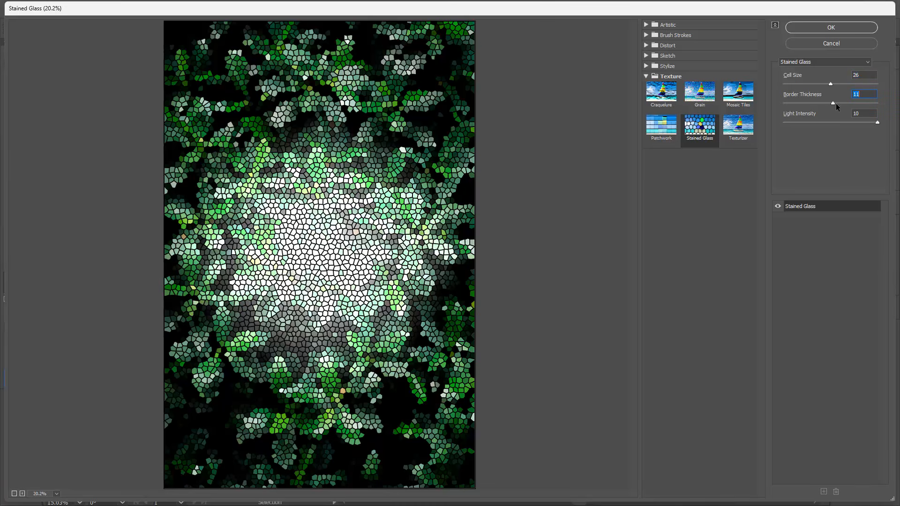
drag(836, 103, 838, 103)
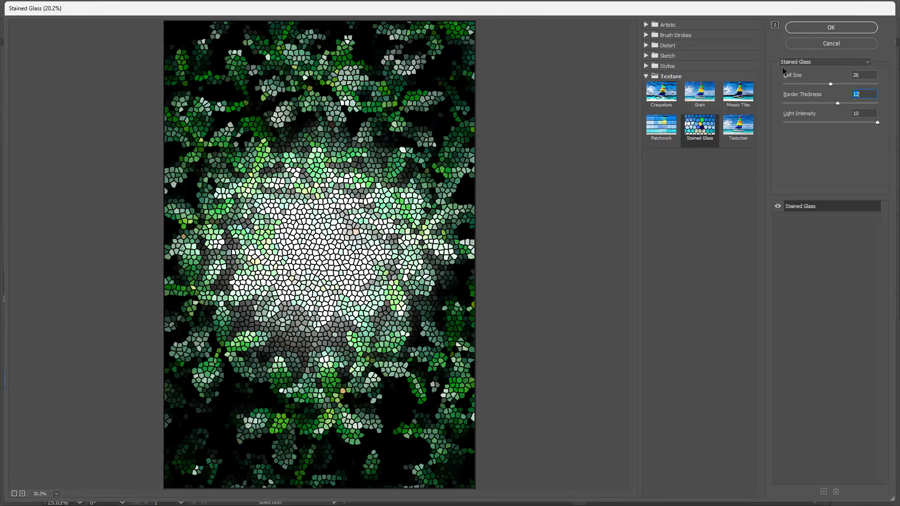
click(831, 27)
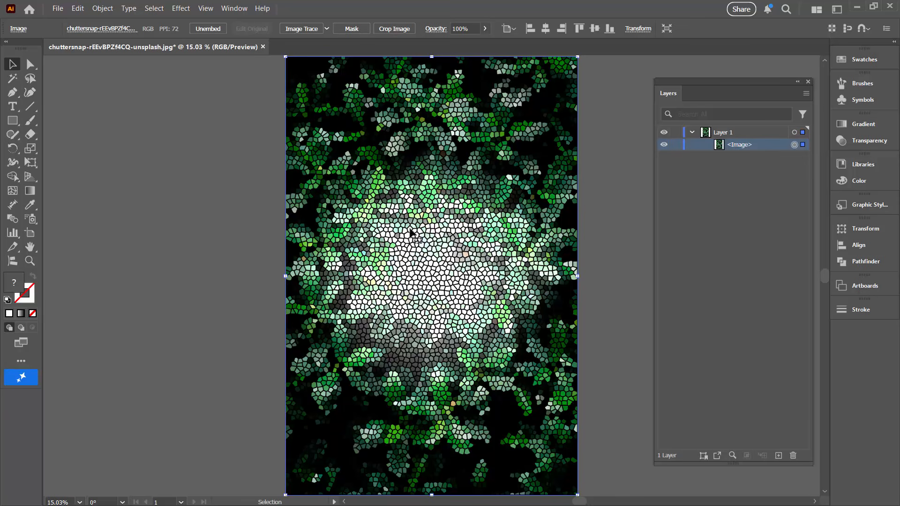
- Trace the stained glass image in black and white with a threshold of 64 and expand the tracing into paths
click(308, 30)
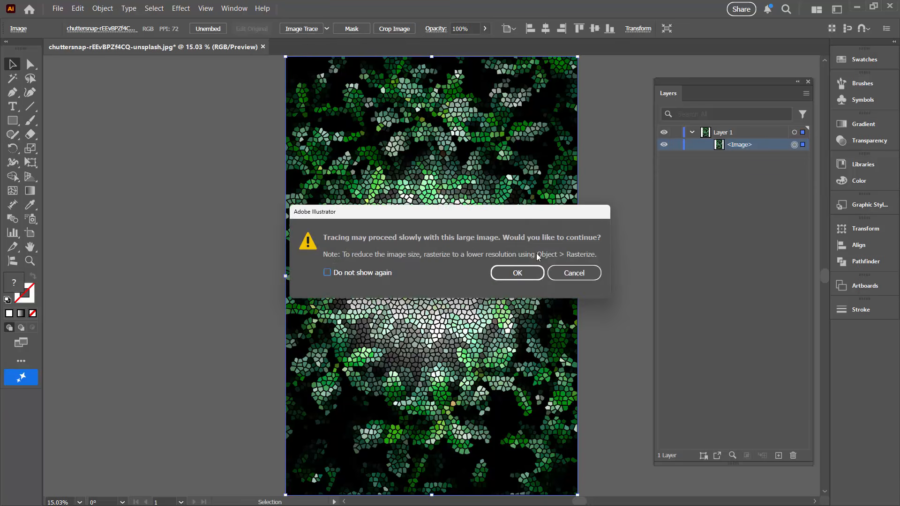
click(510, 274)
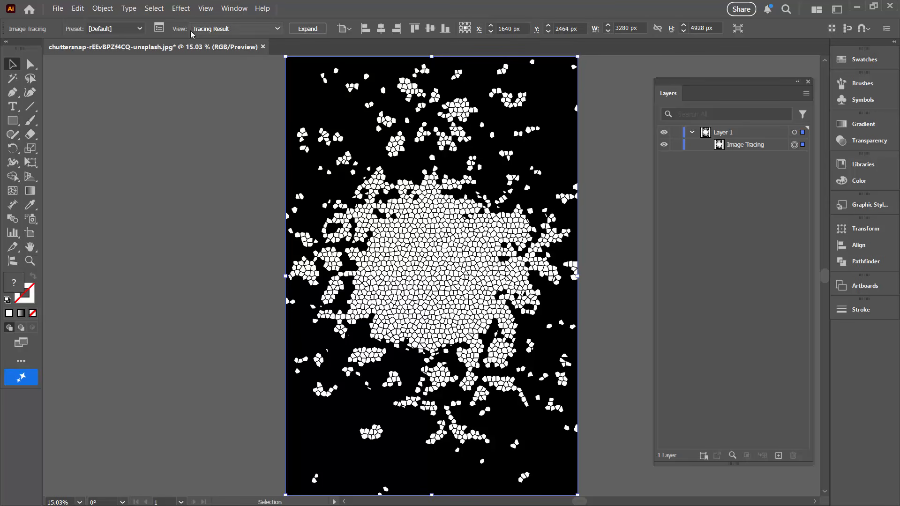
click(159, 28)
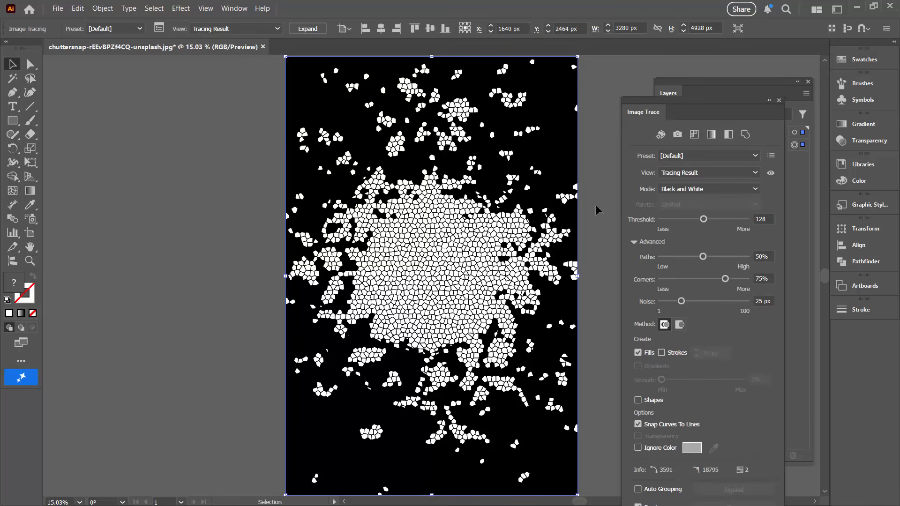
drag(657, 102, 610, 64)
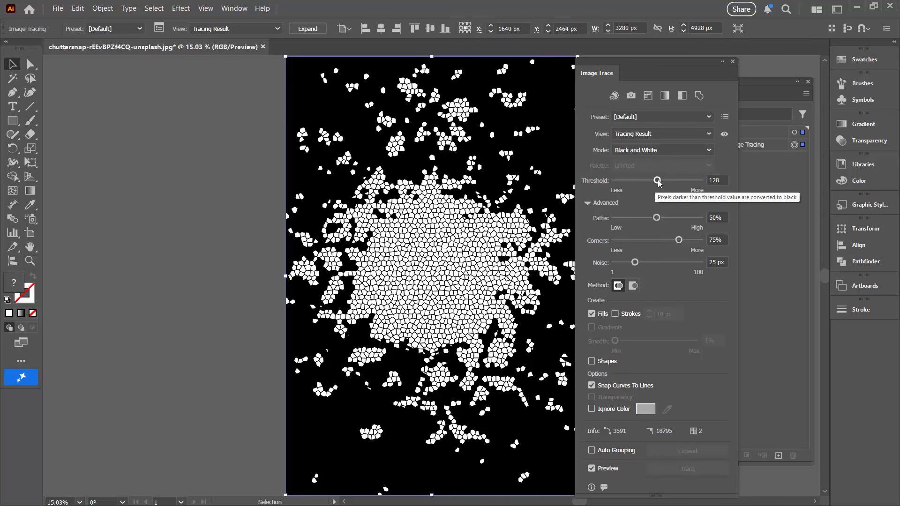
drag(658, 182, 675, 182)
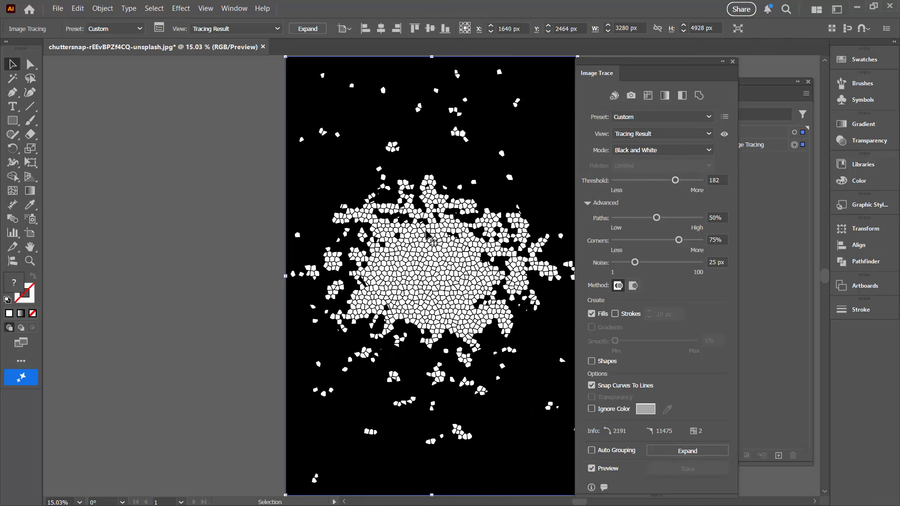
drag(676, 183, 636, 182)
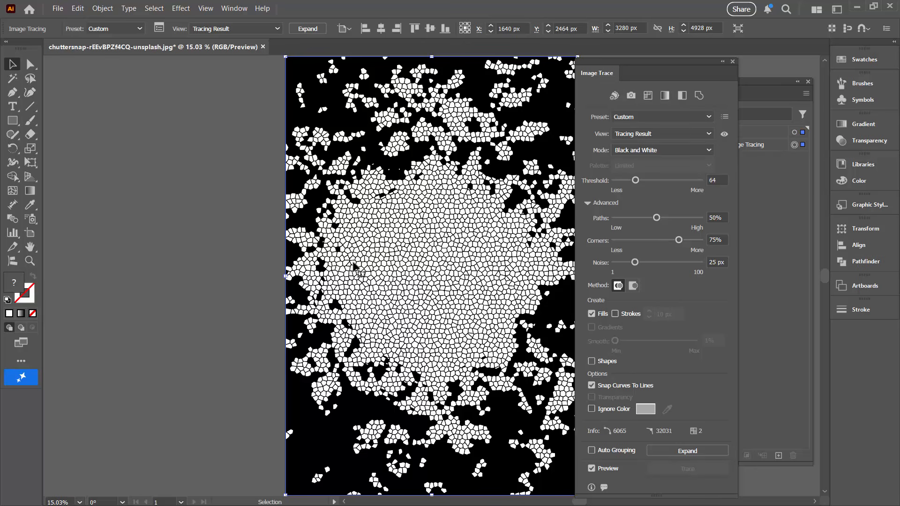
click(661, 449)
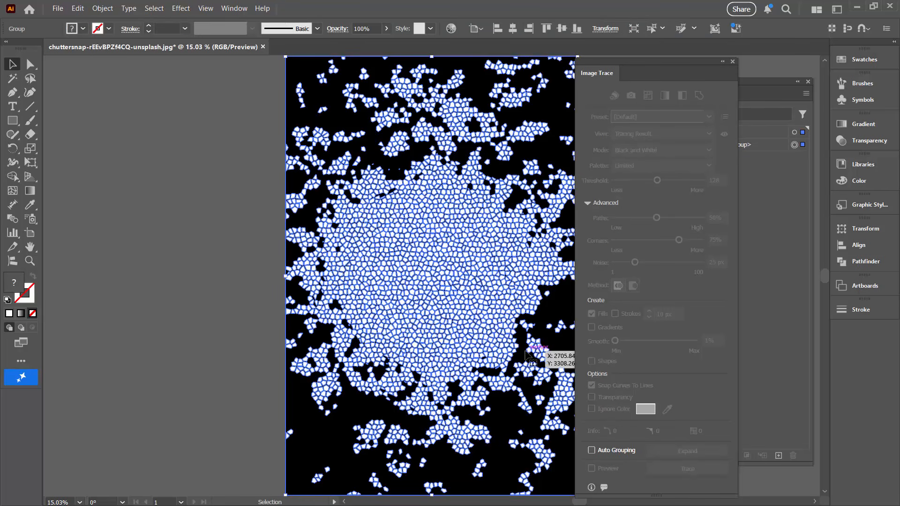
click(734, 62)
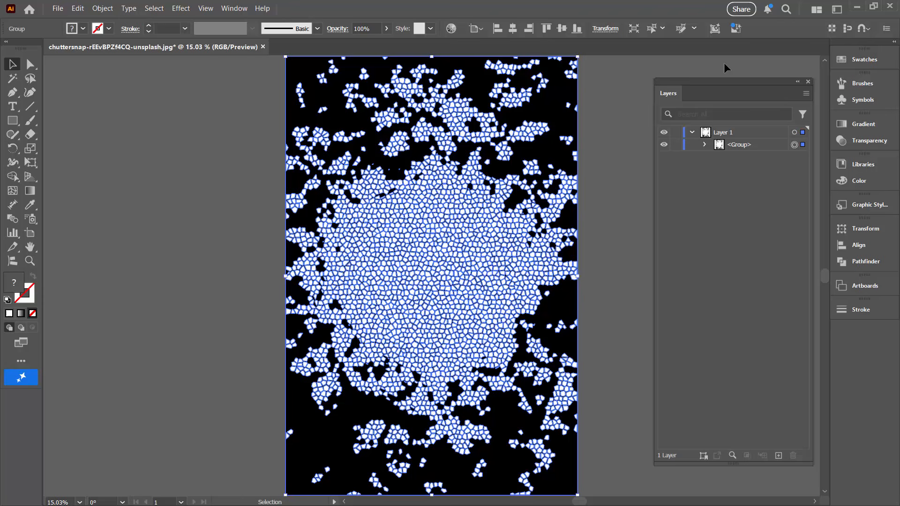
- Delete the black compound path at the bottom of the expanded group's stacking order
click(704, 145)
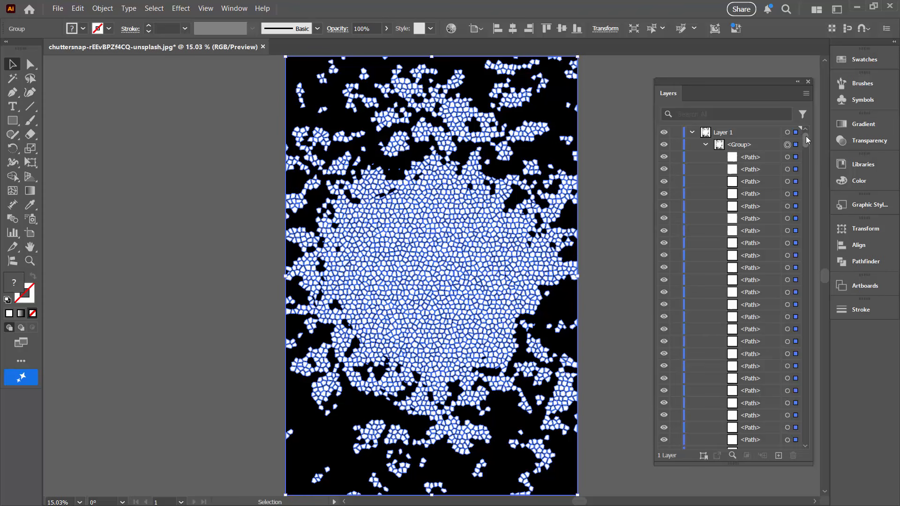
drag(805, 136, 801, 451)
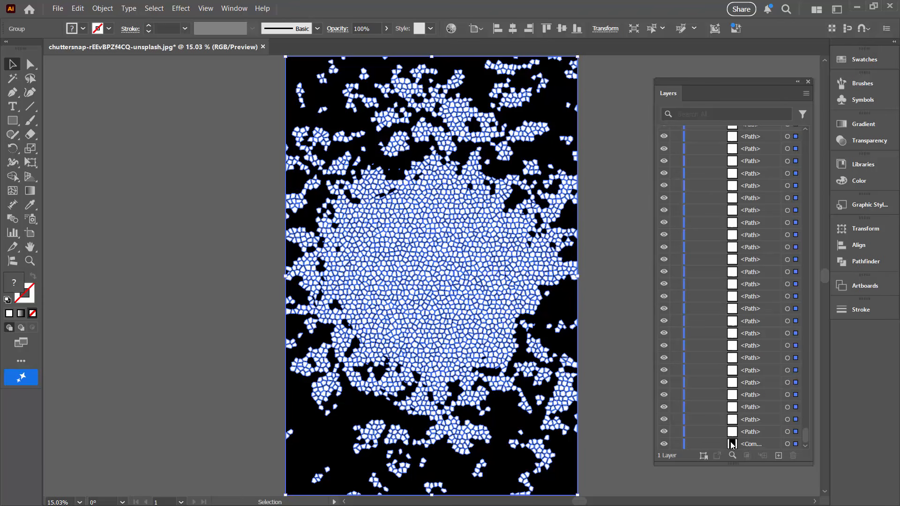
click(787, 444)
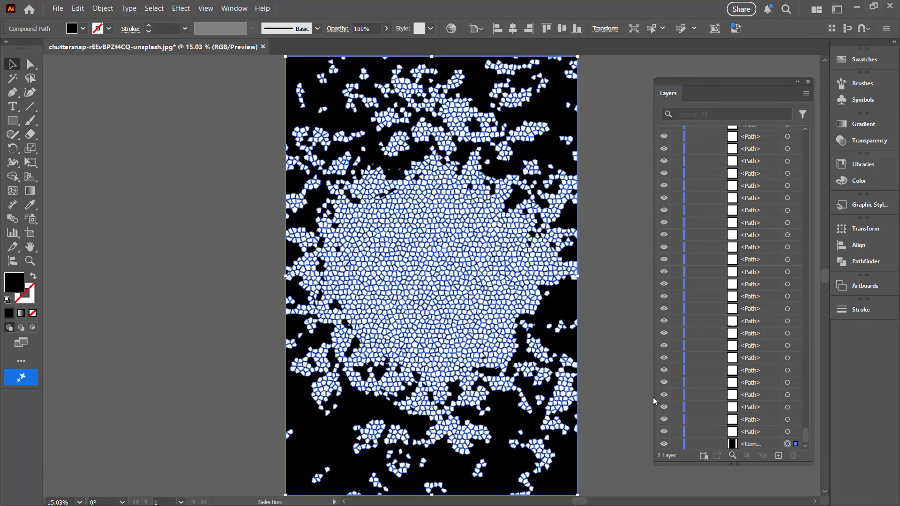
drag(655, 395, 612, 395)
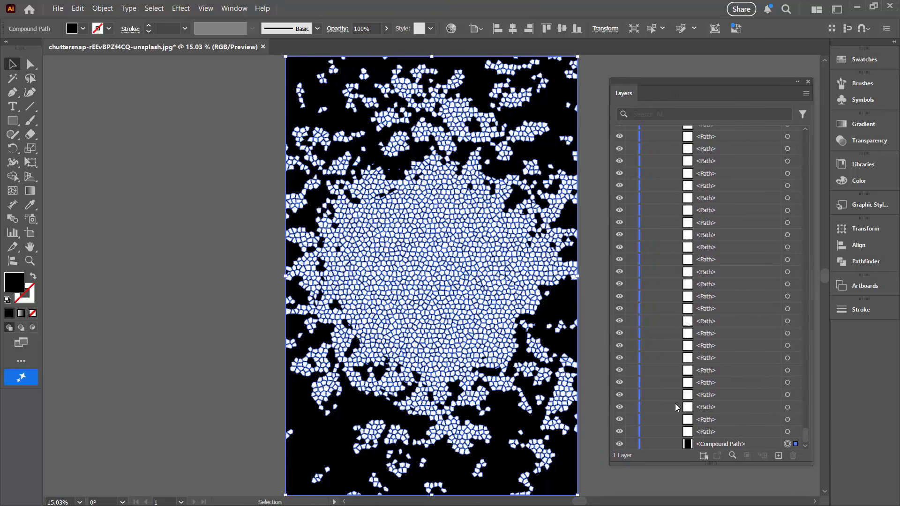
key(Delete)
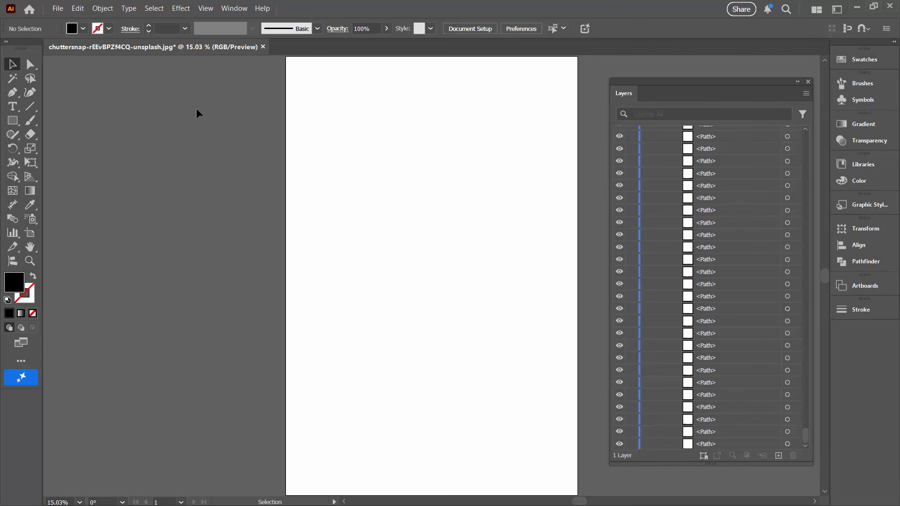
- Select all of the traced cell paths on the artboard, fill them with black, and deselect them
click(153, 8)
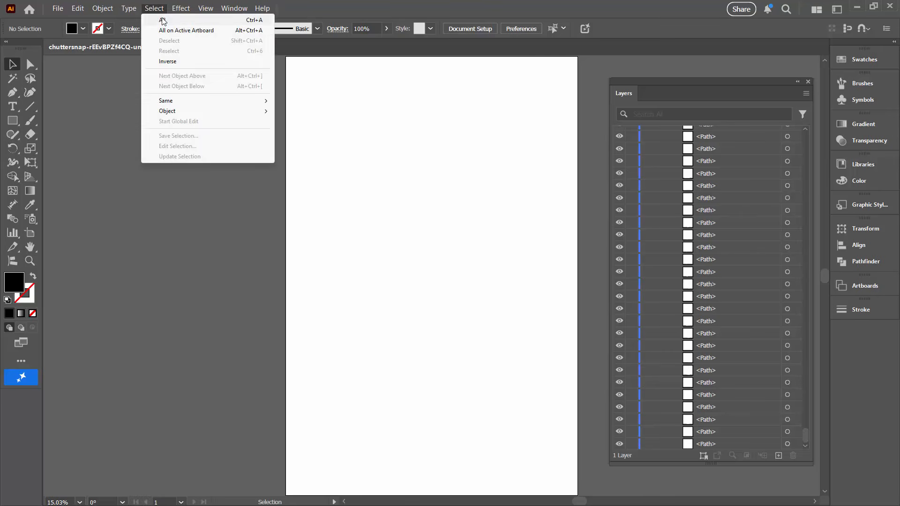
click(162, 20)
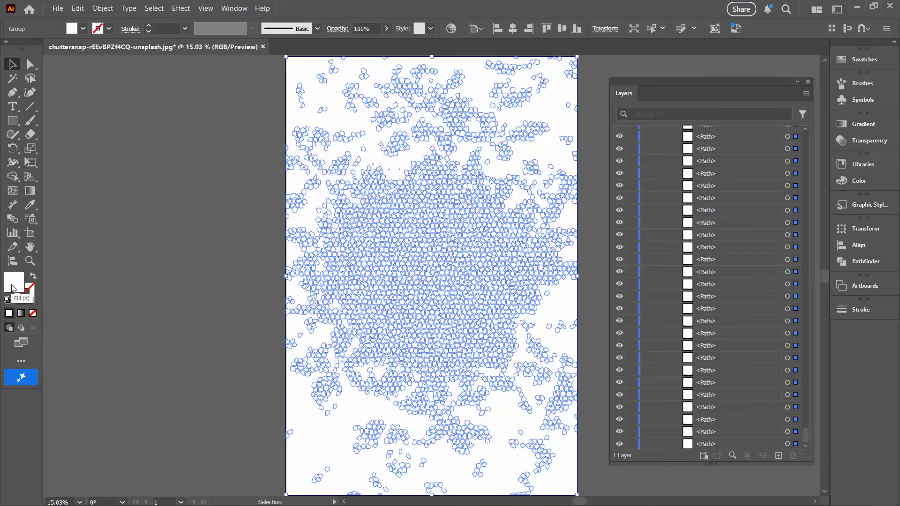
click(864, 60)
click(722, 103)
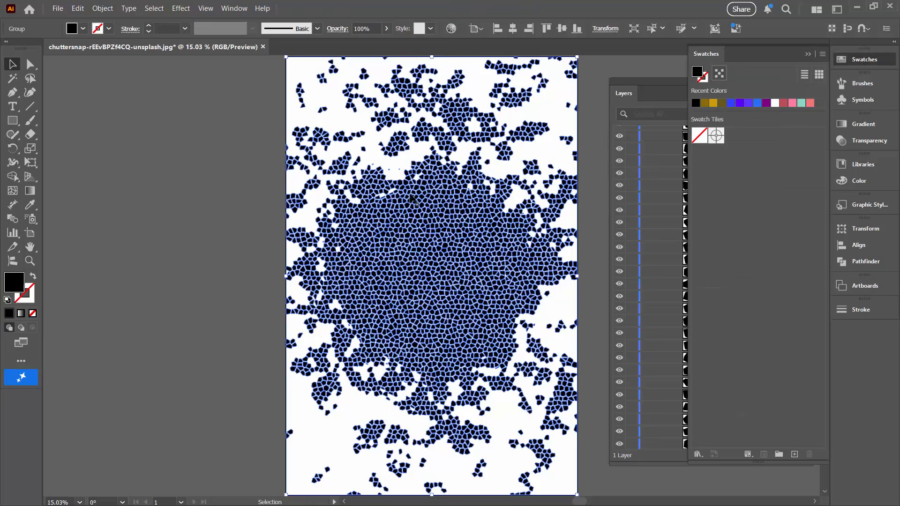
click(187, 166)
click(807, 55)
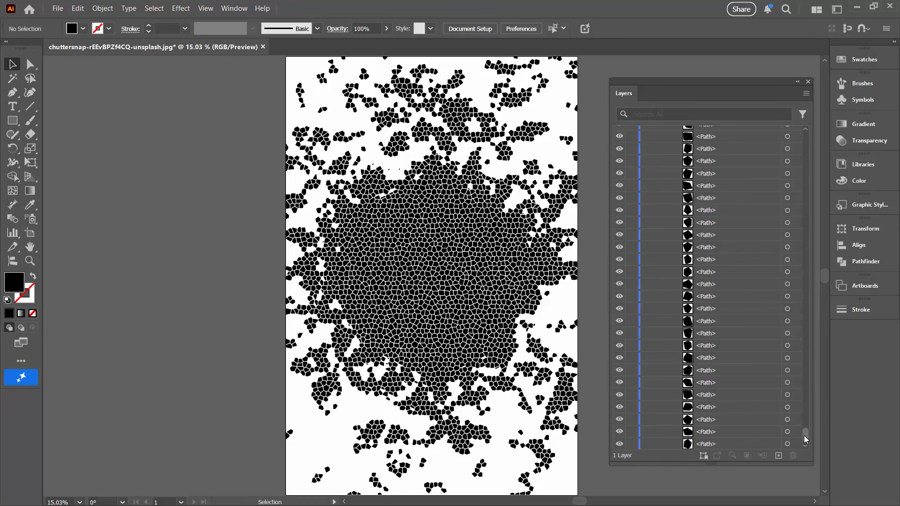
- Ungroup the cell group in Layer 1 so each path sits directly in the layer, and clear the selection
drag(804, 435, 802, 122)
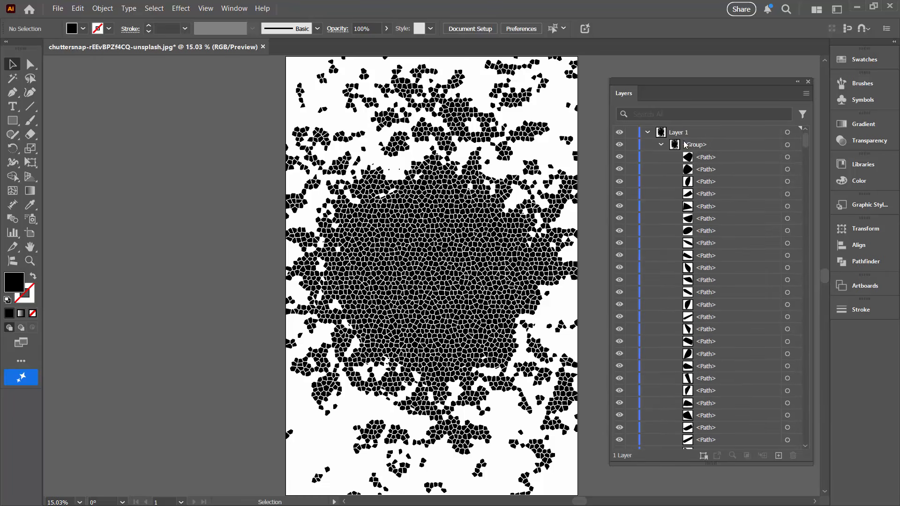
click(735, 148)
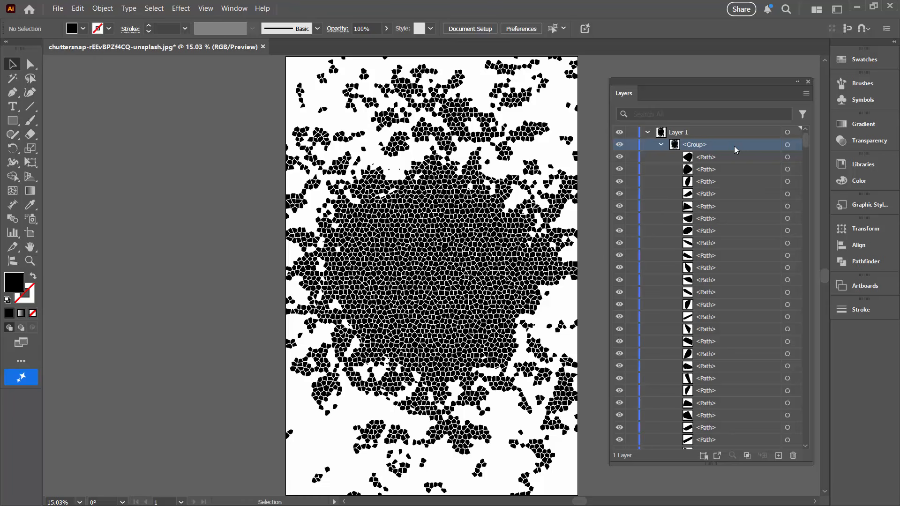
click(788, 145)
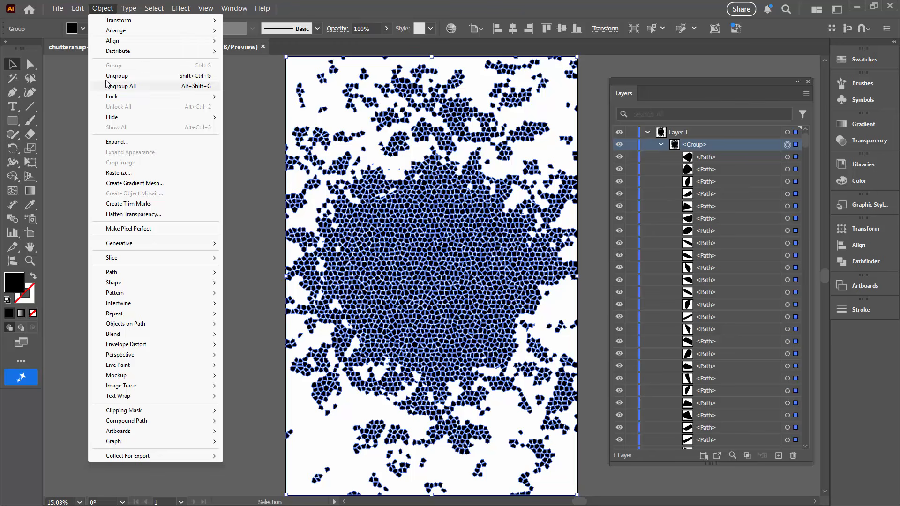
click(106, 76)
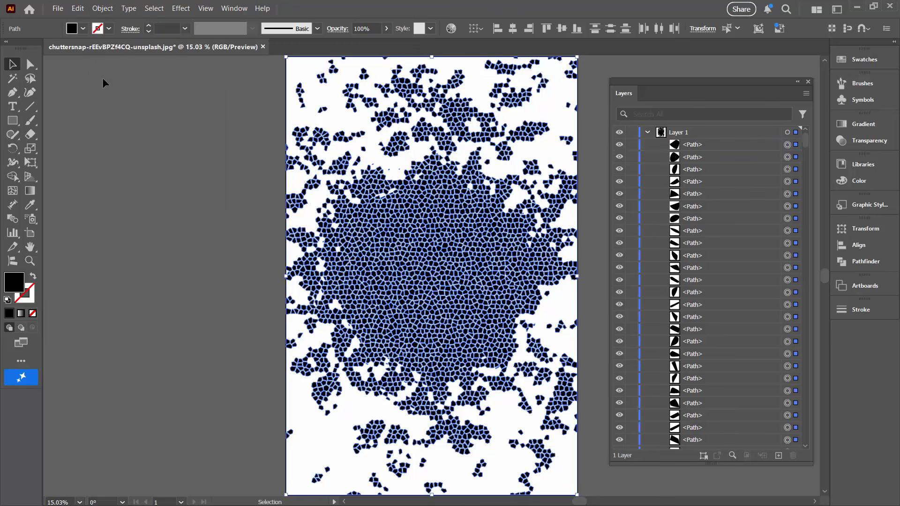
click(94, 89)
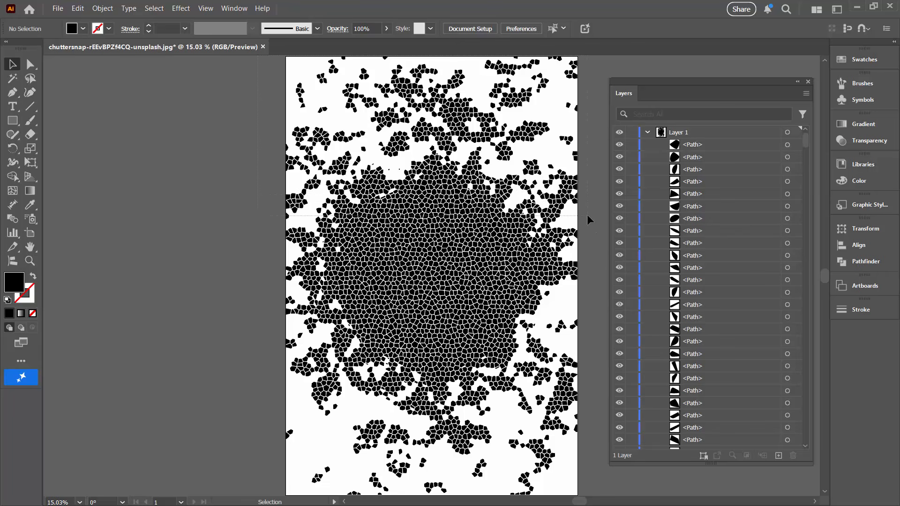
- Delete the scattered cells across the upper part of the pattern and along its left side, leaving straight-cut edges
drag(587, 215, 588, 214)
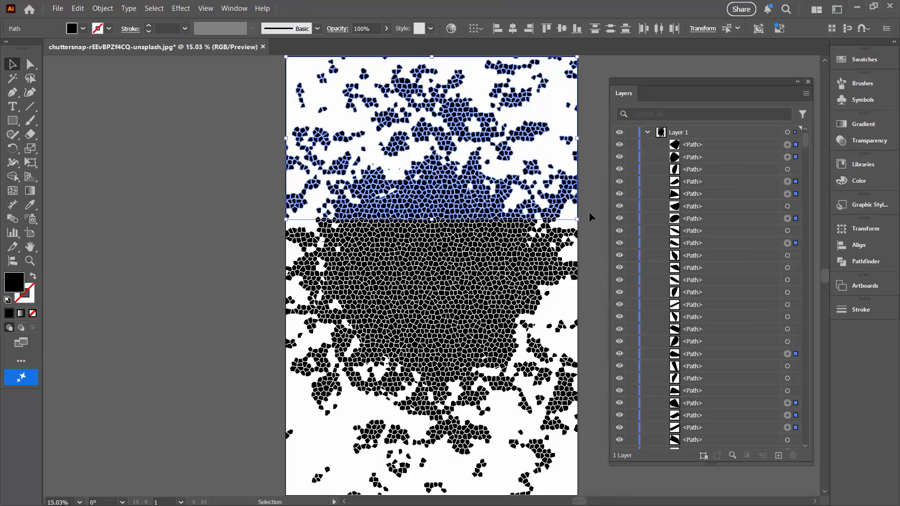
key(Delete)
drag(236, 148, 341, 466)
key(Delete)
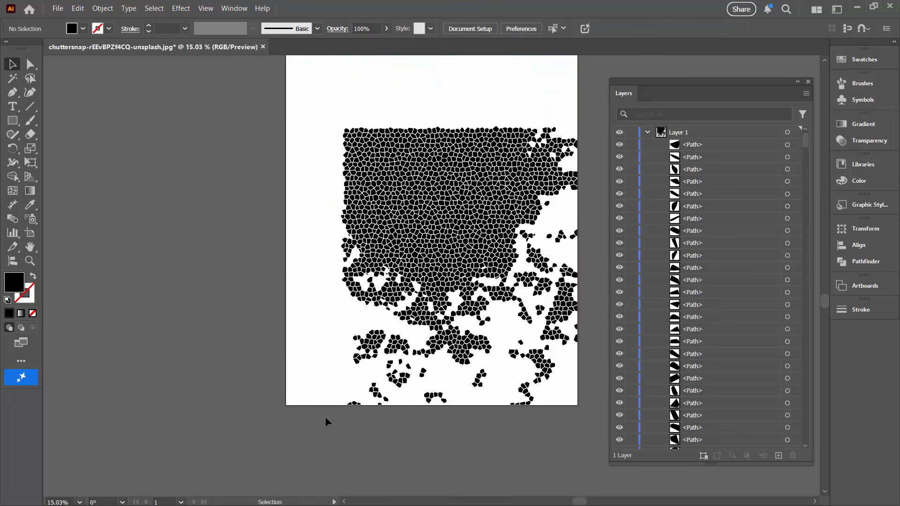
drag(309, 108, 365, 401)
key(Delete)
- Delete the cells along the lower part and right side of the pattern, leaving one solid, roughly square block
drag(274, 271, 599, 426)
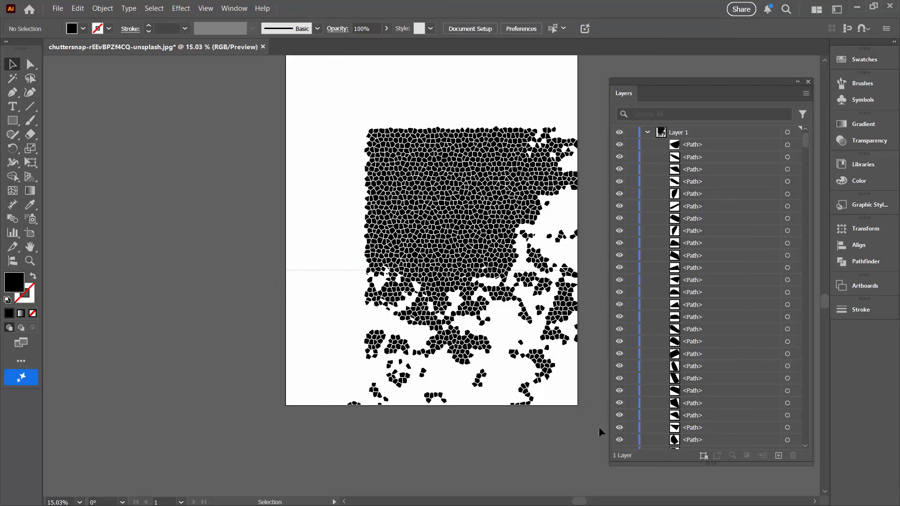
key(Delete)
drag(502, 118, 589, 296)
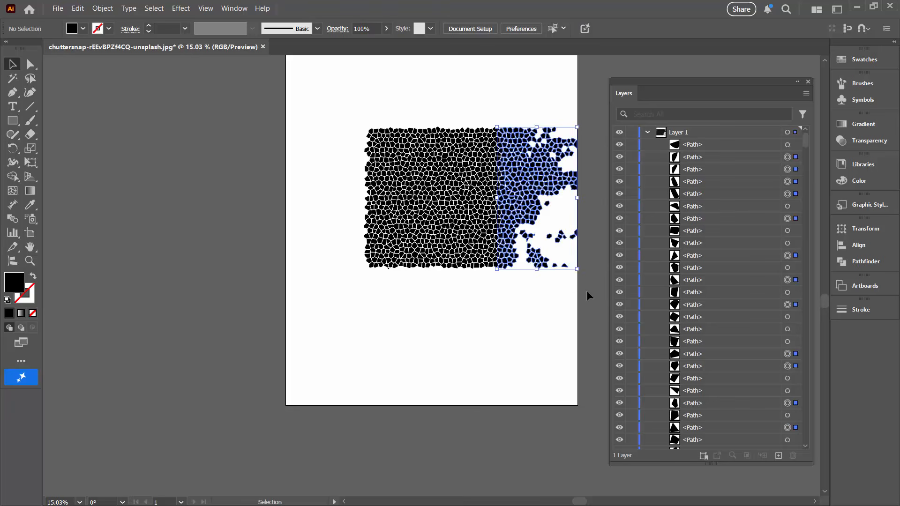
key(Delete)
- Resize the whole block of cells to 1600 px wide and 1600 px high, and deselect it
drag(325, 96, 537, 299)
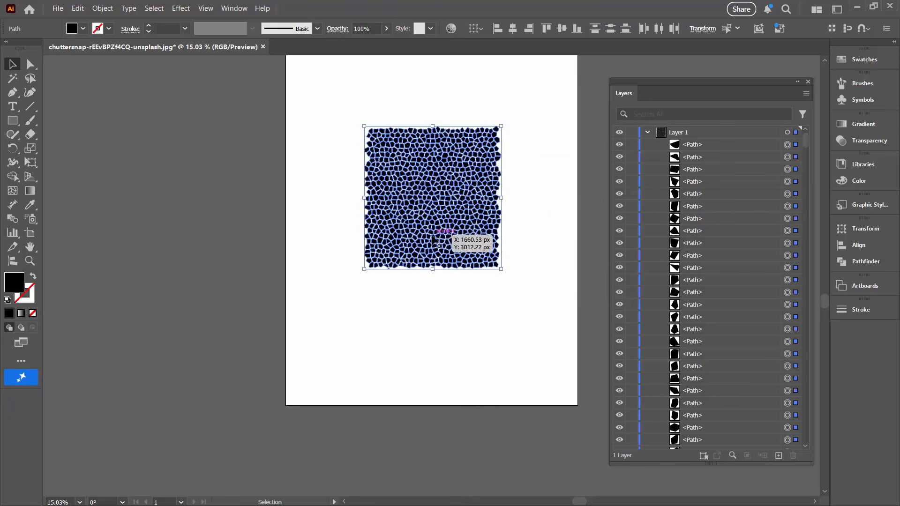
click(702, 30)
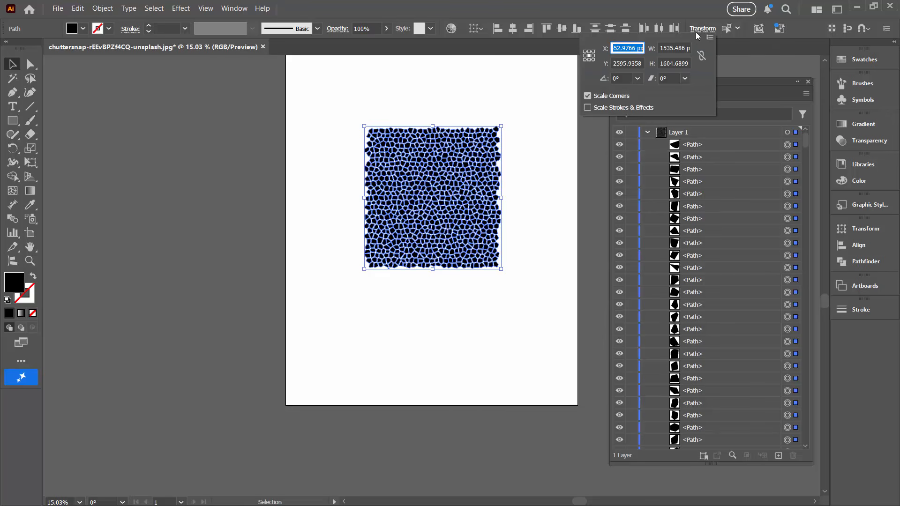
click(675, 48)
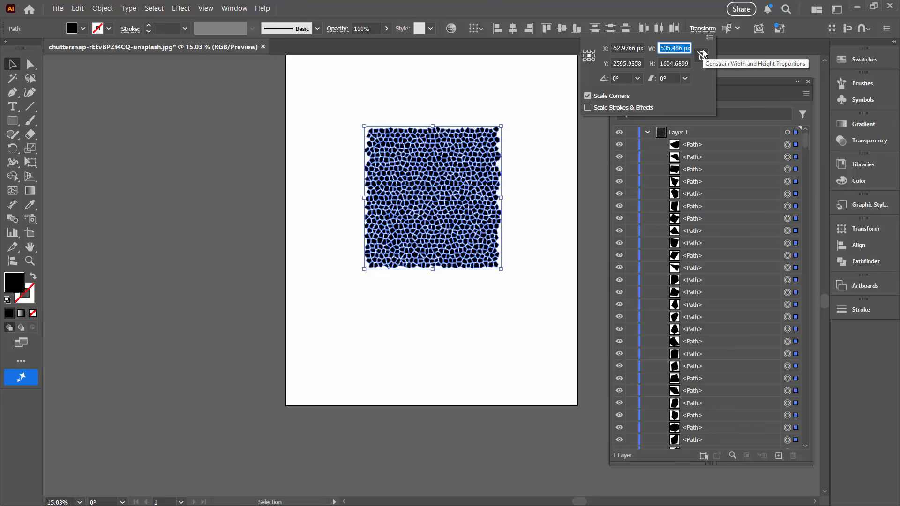
text(1600)
key(Tab)
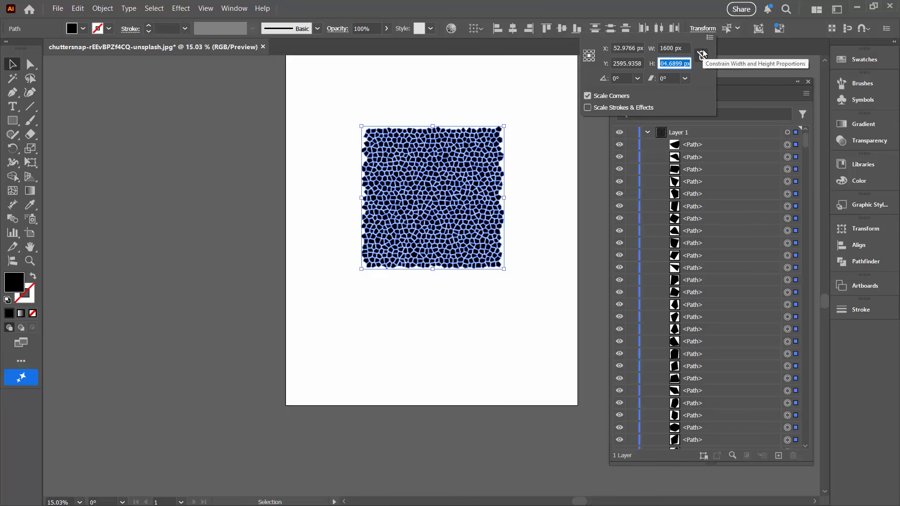
text(1600)
key(Tab)
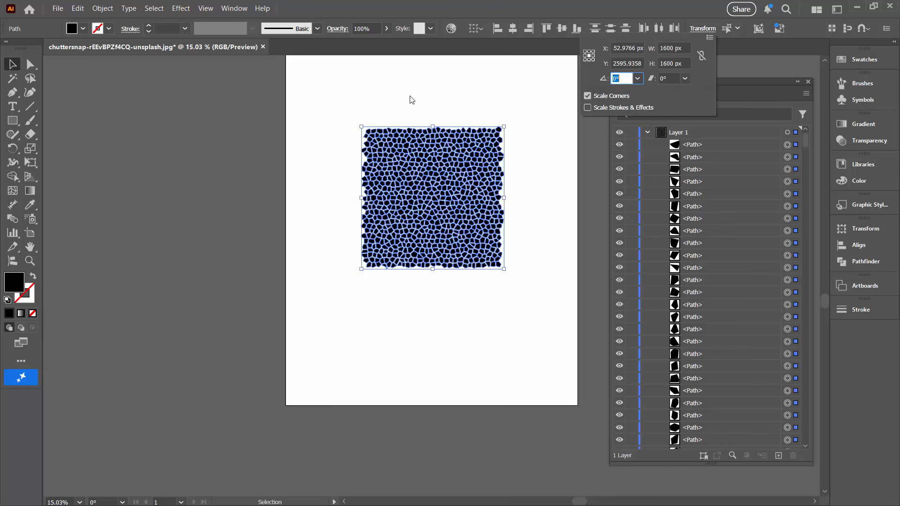
click(12, 64)
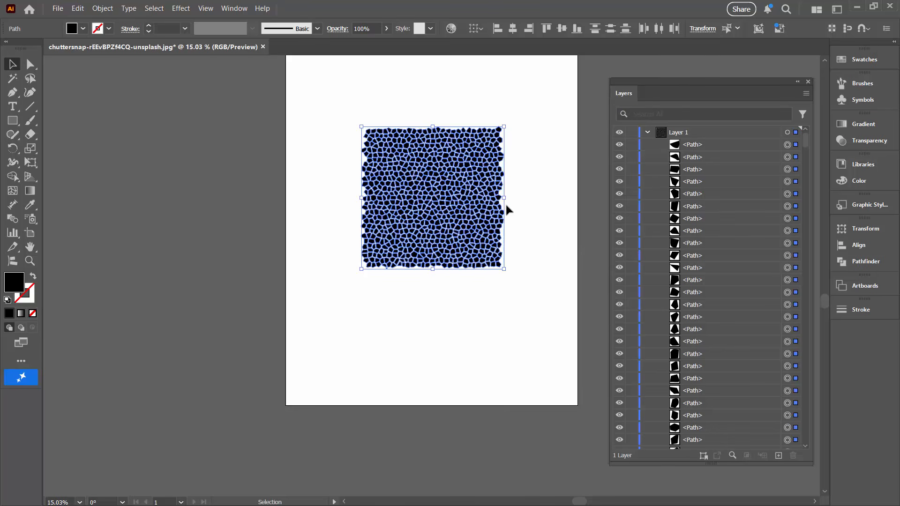
click(517, 206)
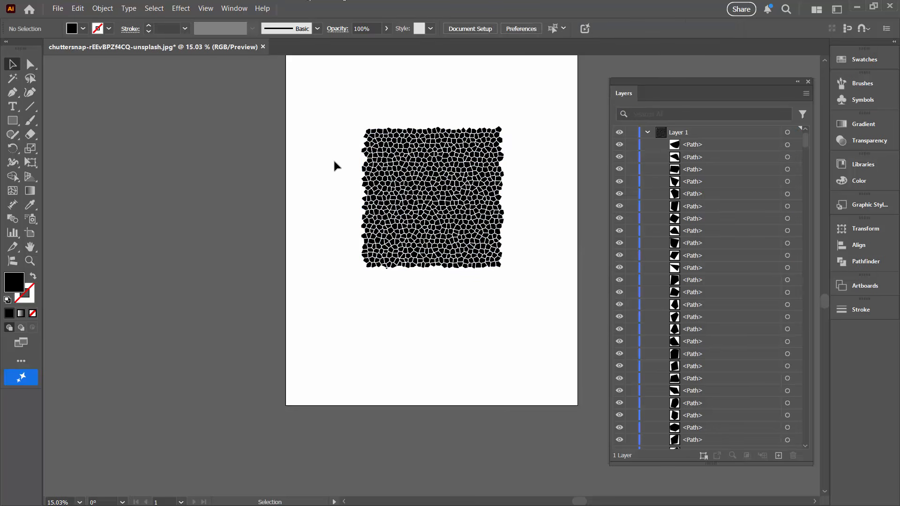
- Start Transform Each on all the cells with both scales at 100% and both move distances at 0 px
drag(346, 98, 532, 289)
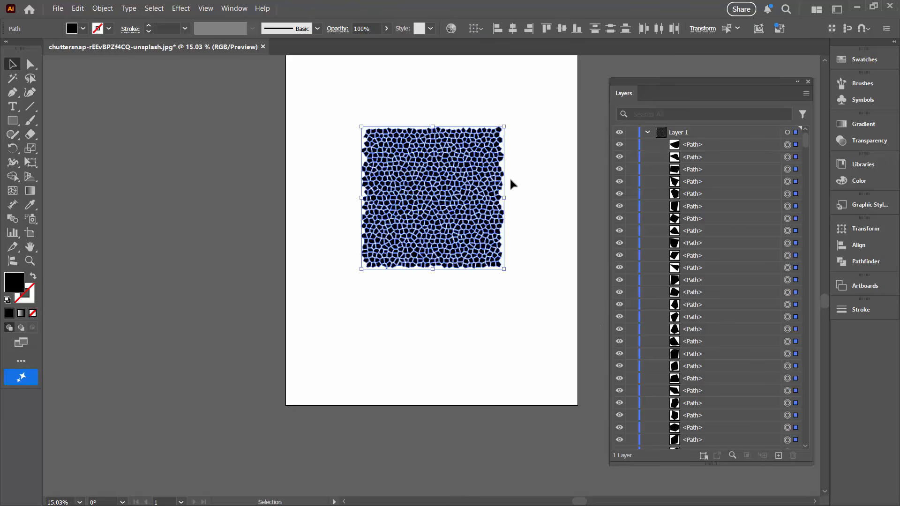
click(103, 8)
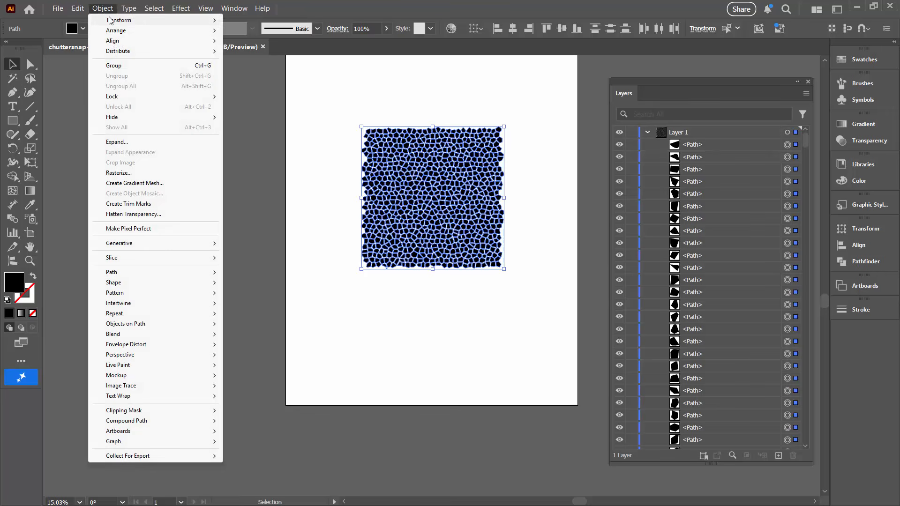
click(260, 90)
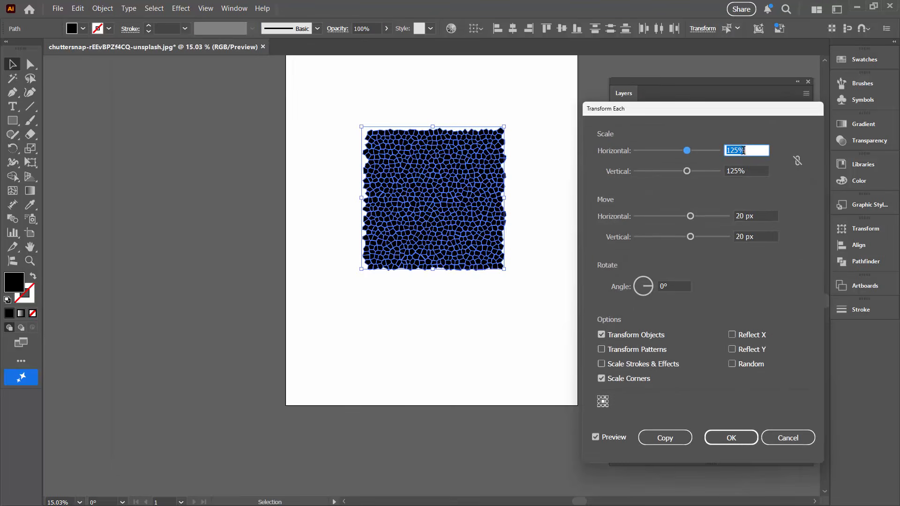
text(100)
key(Tab)
text(100)
key(Tab)
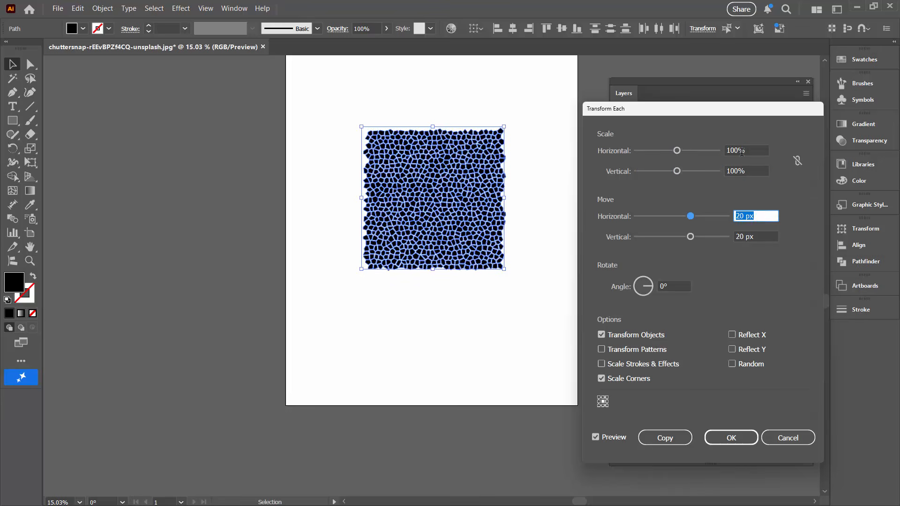
text(0)
key(Tab)
text(0)
key(Tab)
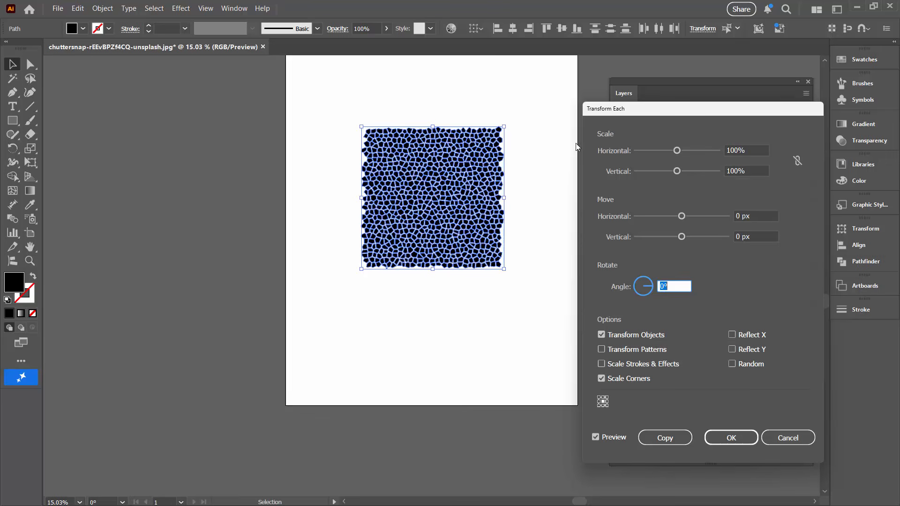
- Try a horizontal and vertical scale of 50% for the individual cells
drag(746, 150, 695, 150)
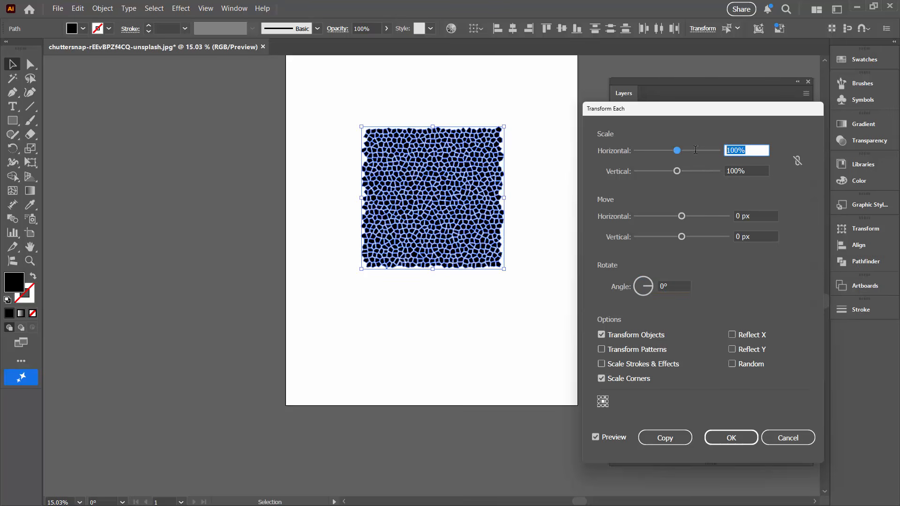
text(50)
key(Tab)
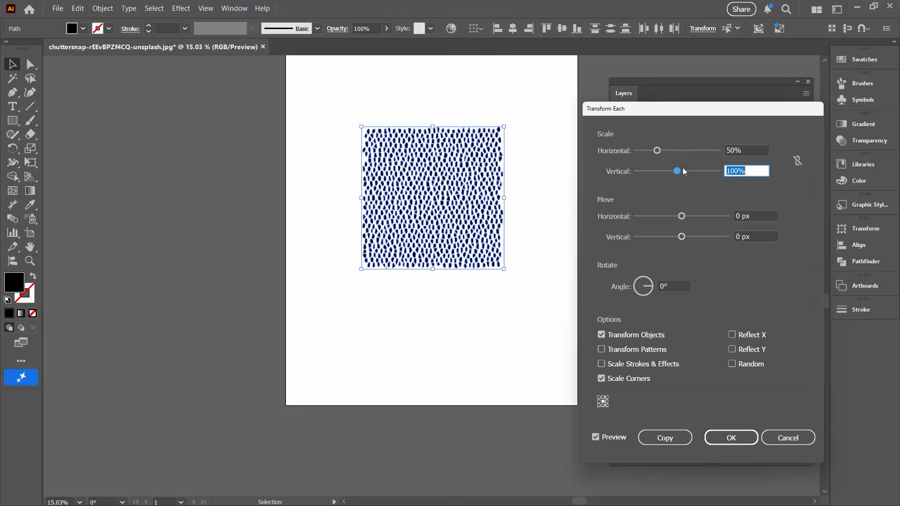
text(50)
key(Tab)
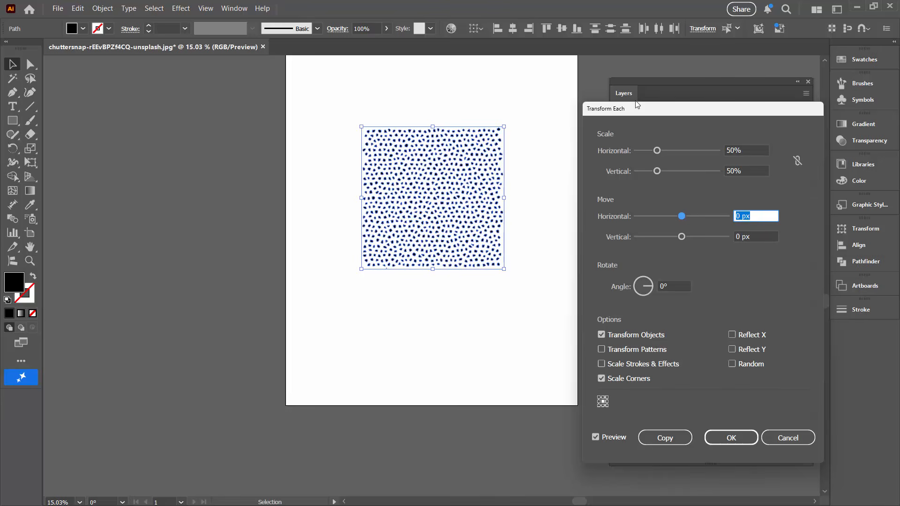
- Scale each cell individually to 60% horizontally and vertically, and apply the transformation
click(752, 150)
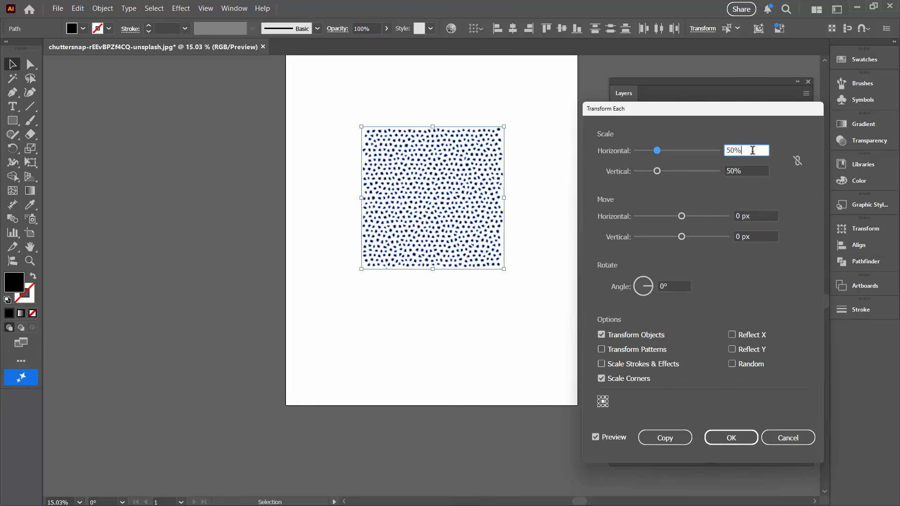
key(shift+Up)
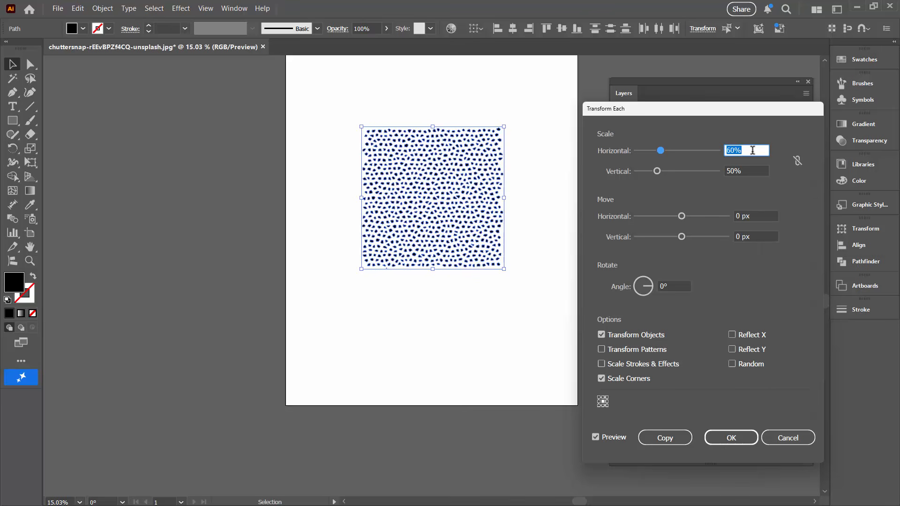
click(759, 171)
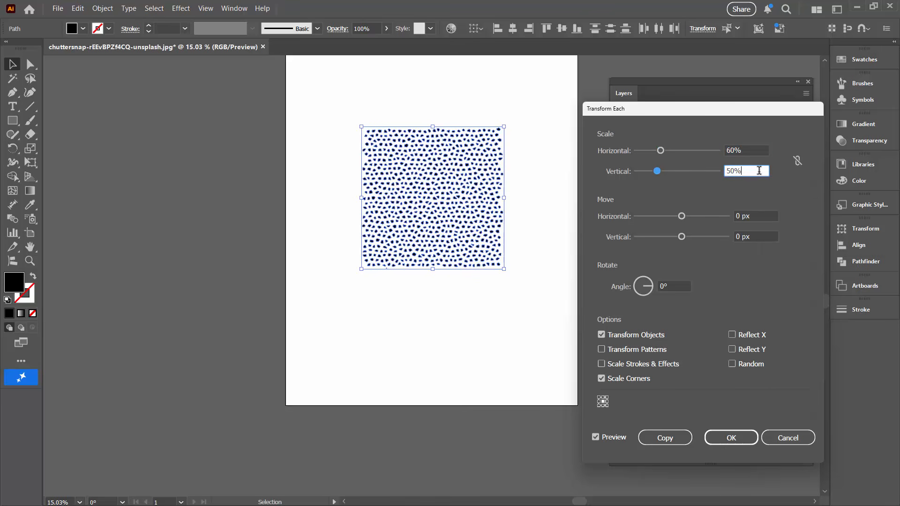
key(shift+Up)
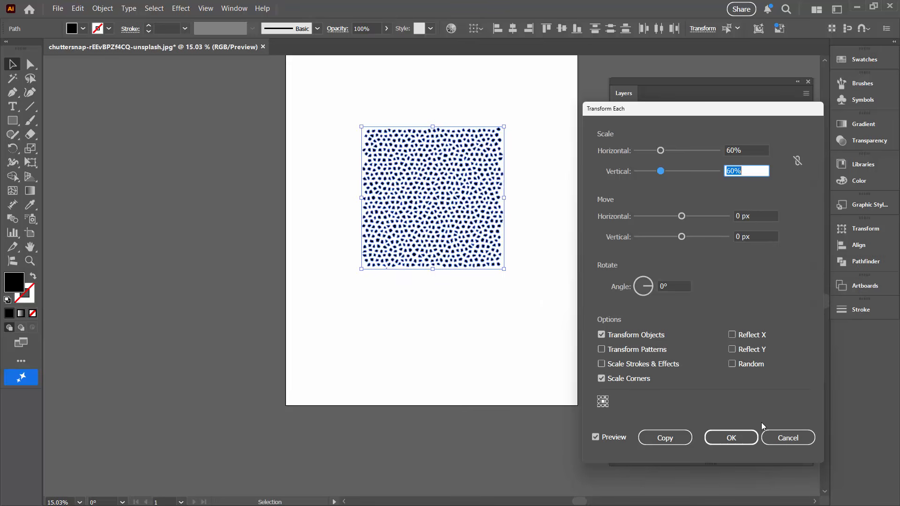
click(731, 436)
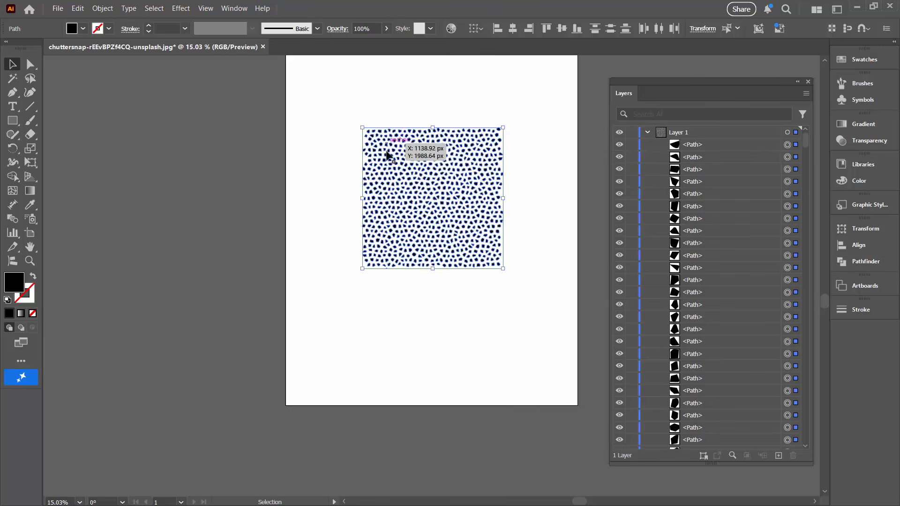
- Round the corners of all the cells with a 20 px radius, and deselect them
click(30, 261)
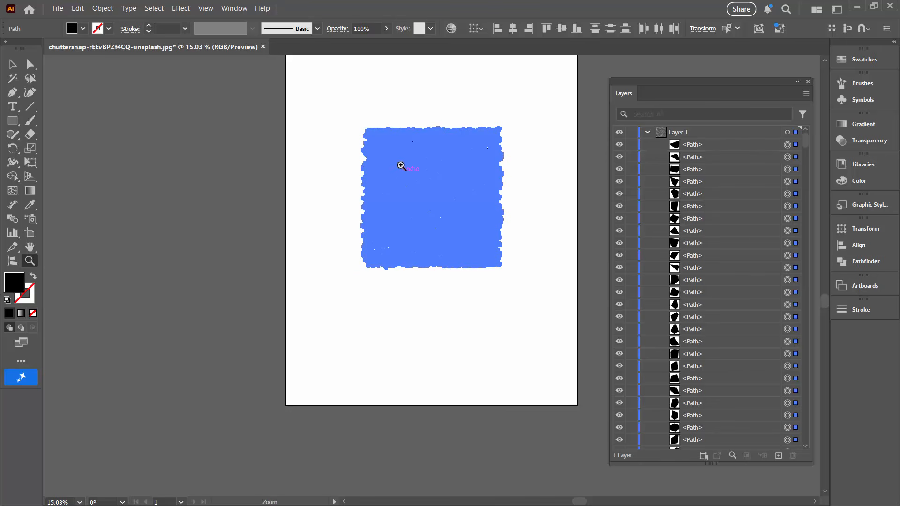
drag(401, 172, 531, 393)
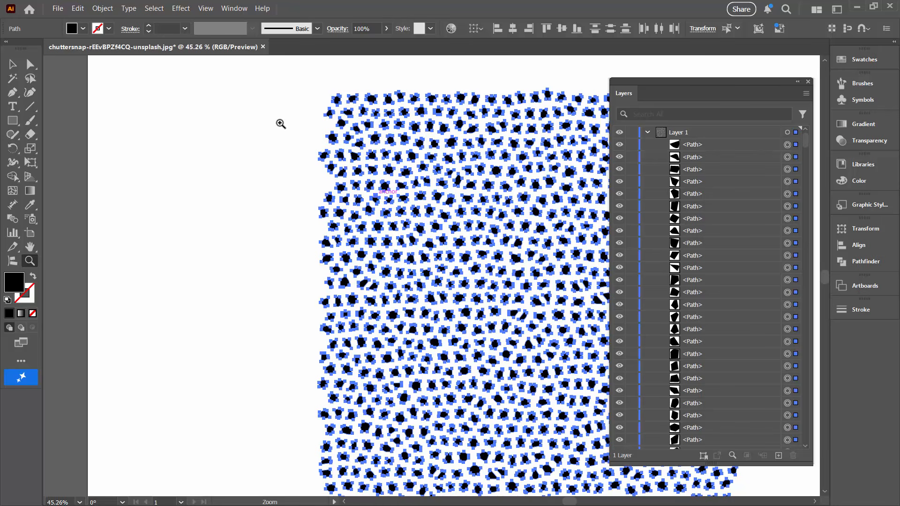
click(10, 63)
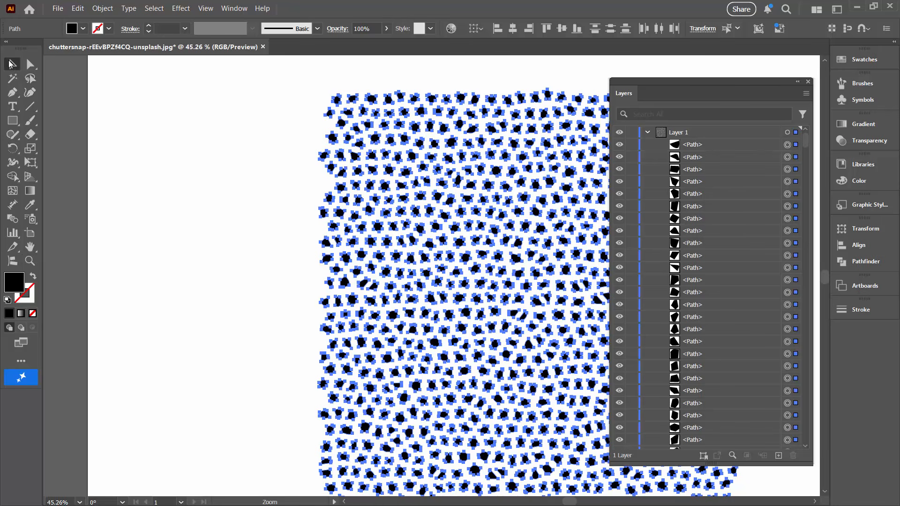
click(271, 202)
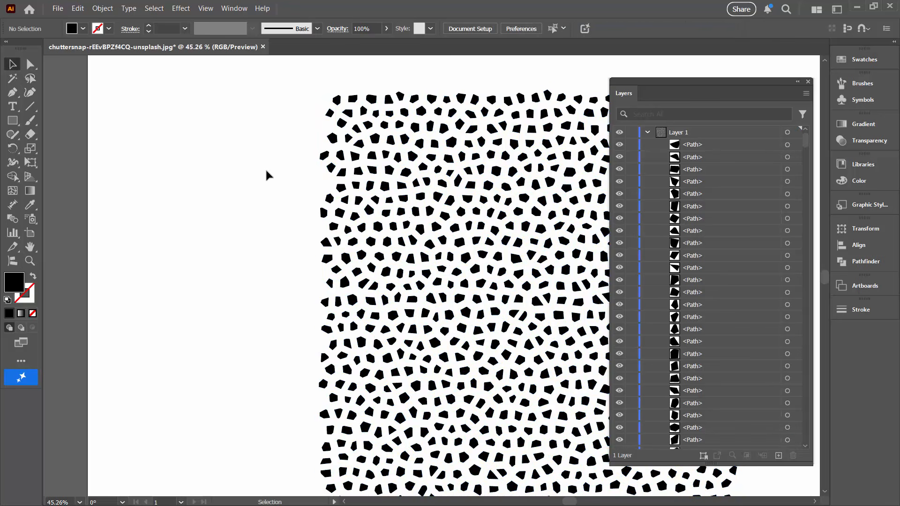
key(ctrl+a)
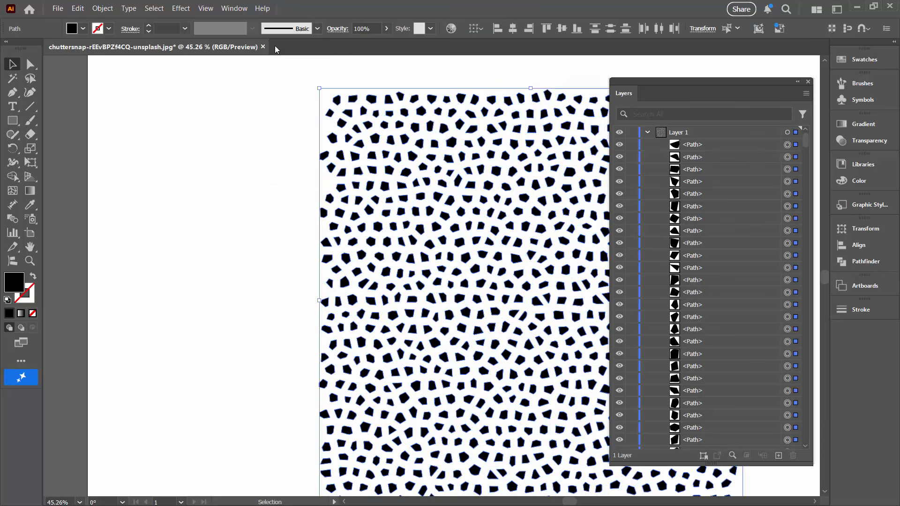
click(181, 9)
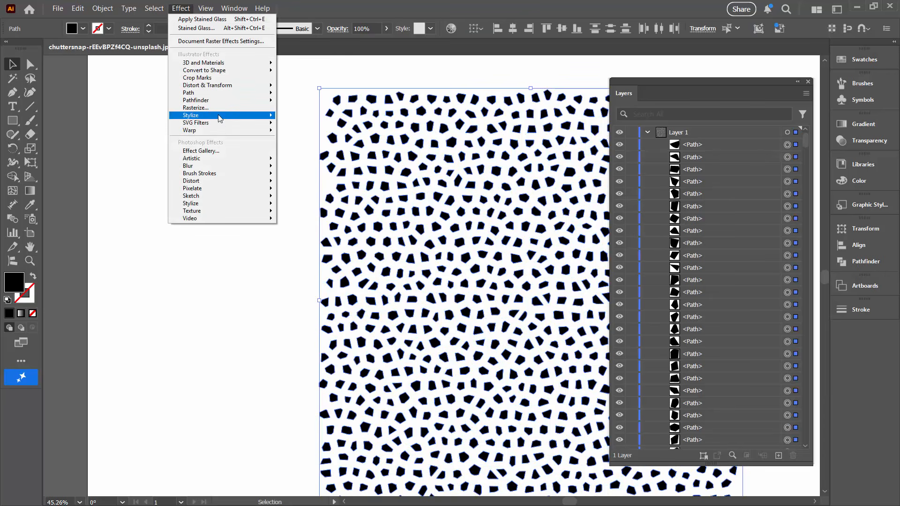
mouse_move(220, 117)
click(312, 158)
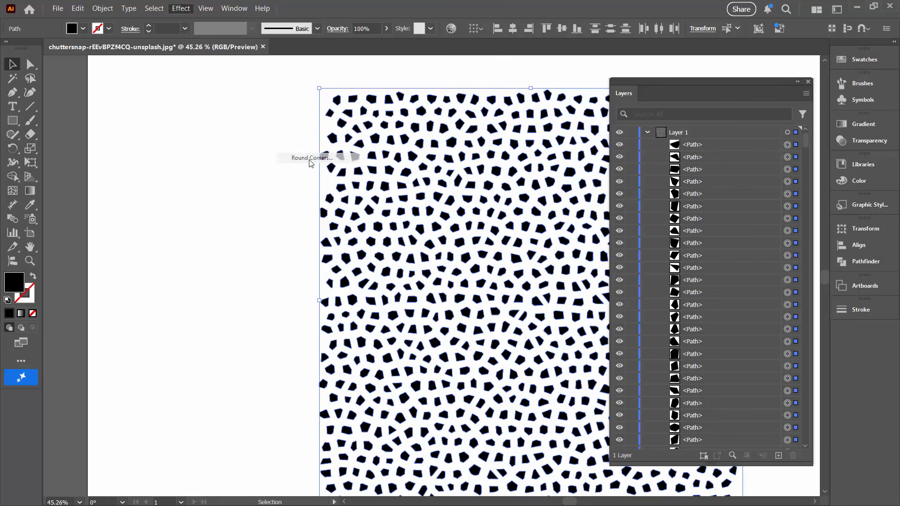
drag(434, 207, 566, 199)
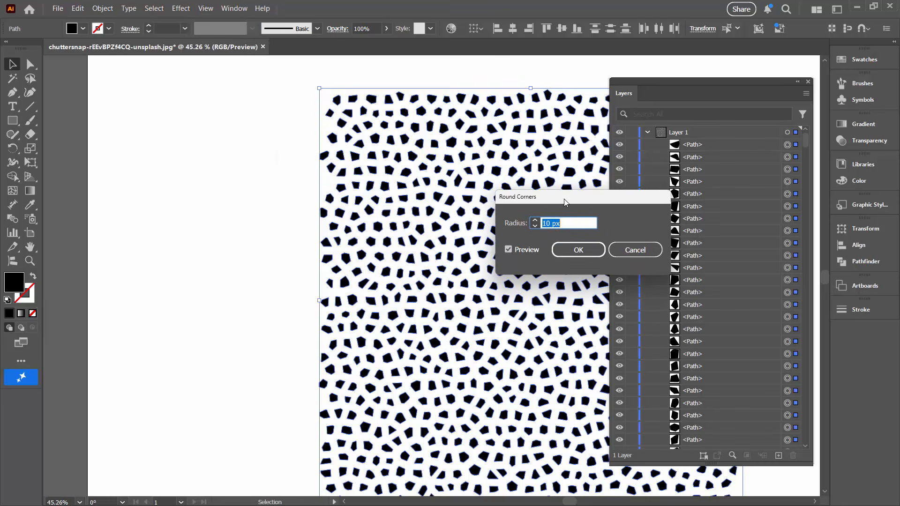
text(20)
key(Tab)
click(580, 253)
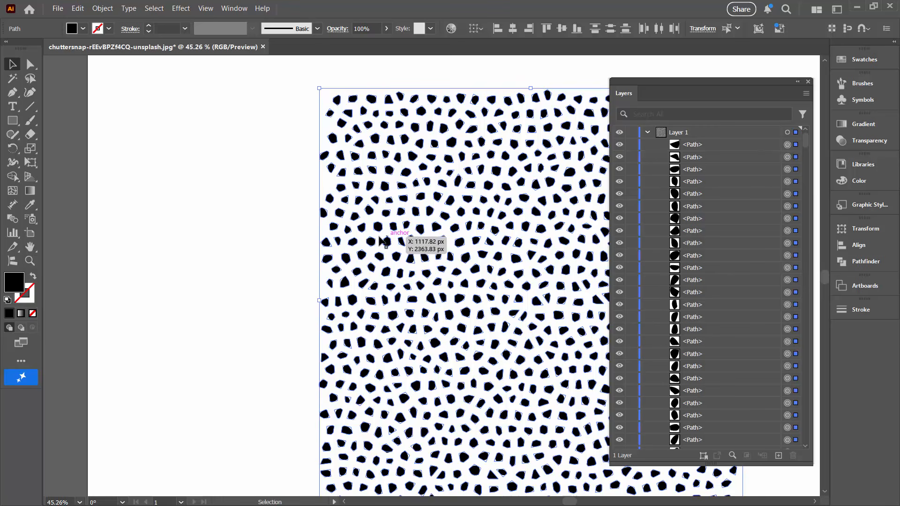
click(278, 232)
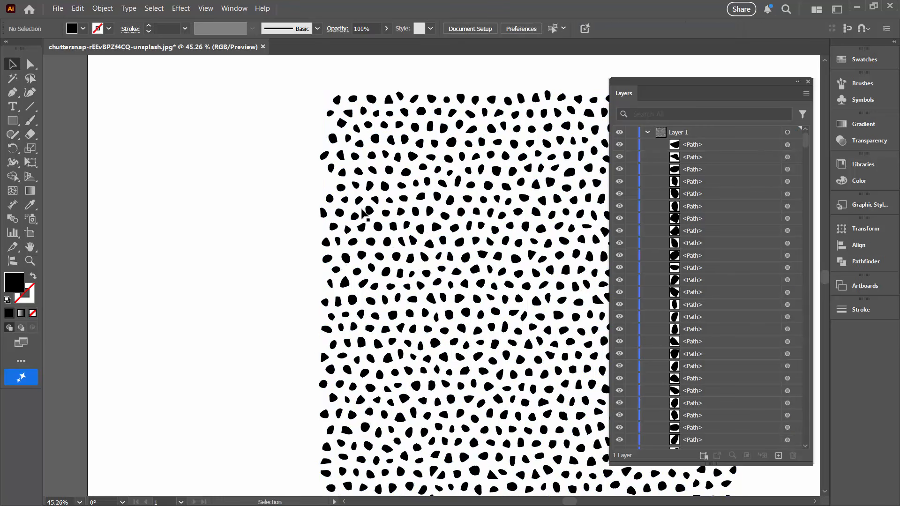
- Expand the appearance of all the rounded cells, and move the layer list off the artwork
key(ctrl+a)
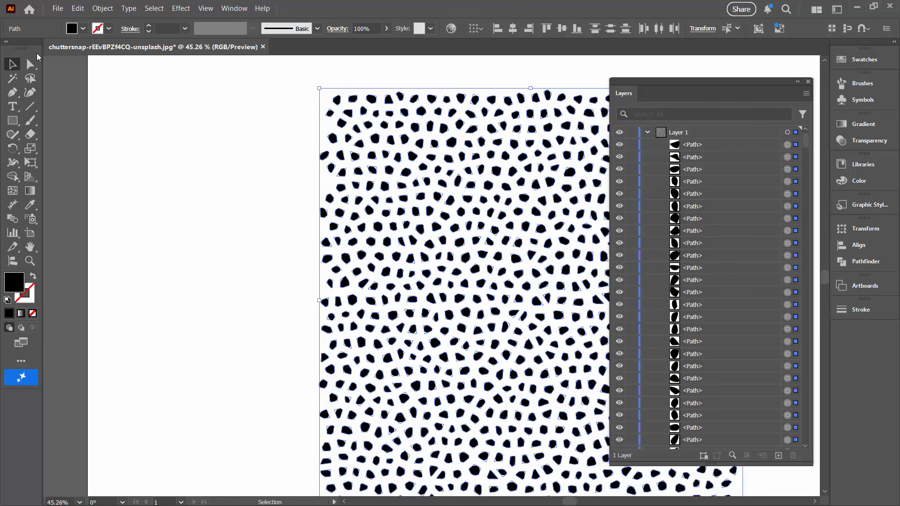
click(101, 10)
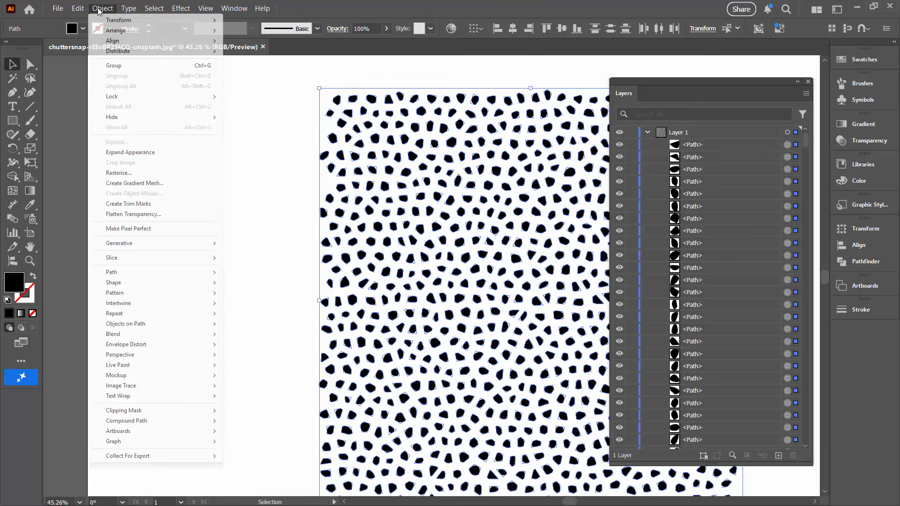
click(115, 154)
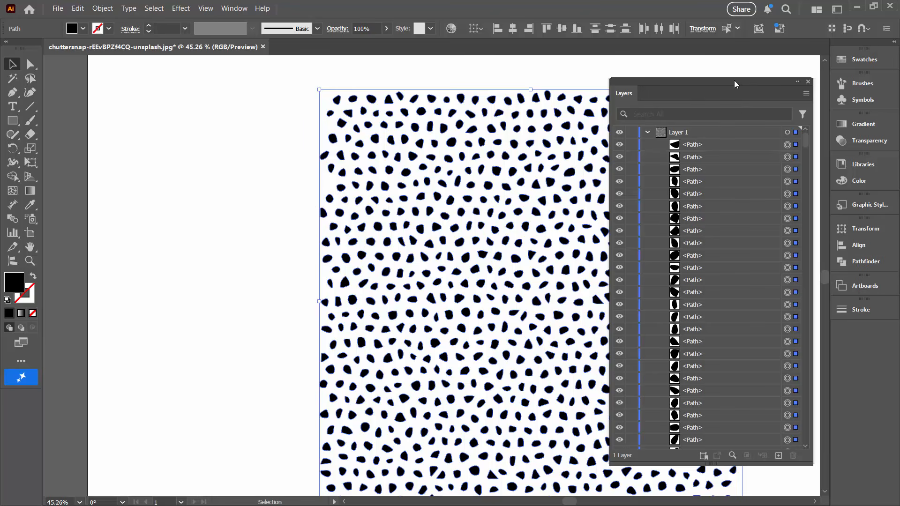
drag(773, 103, 846, 120)
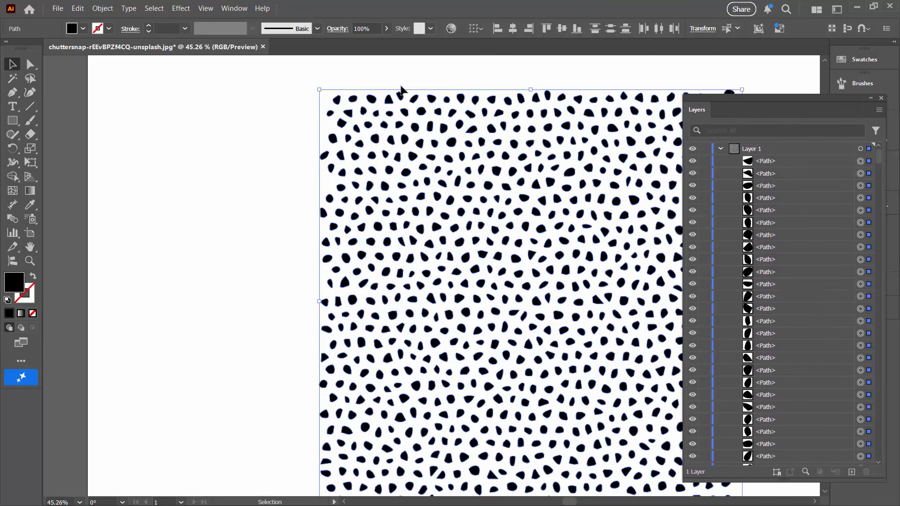
- Start Transform Each on all the cells with the horizontal and vertical scale set to 100%
key(ctrl+0)
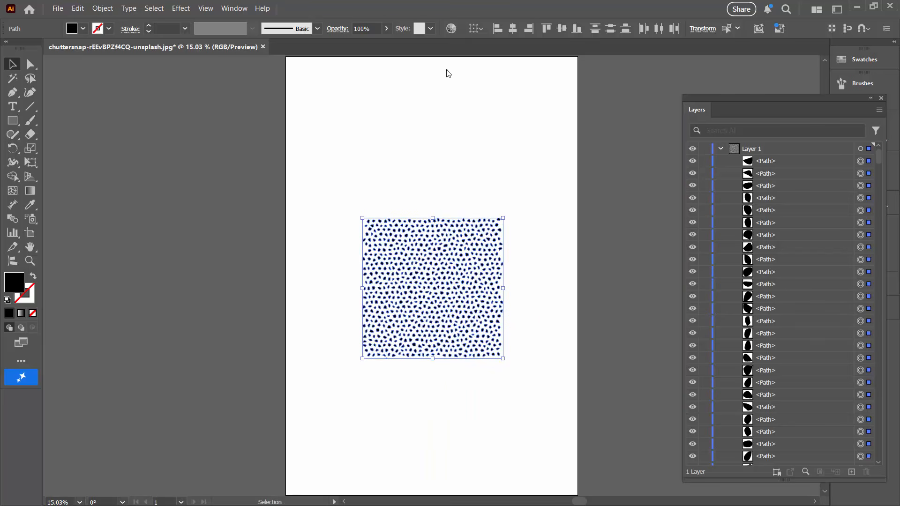
click(30, 261)
click(464, 320)
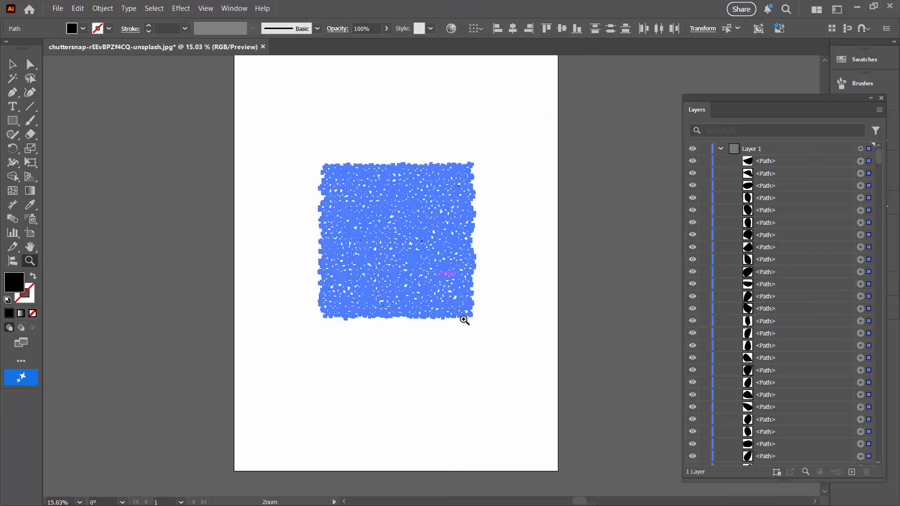
click(13, 66)
click(220, 180)
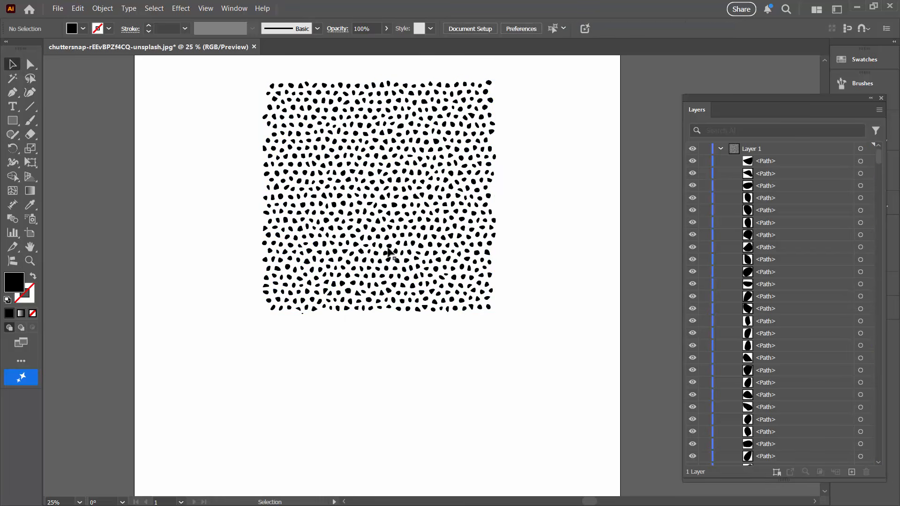
drag(239, 74, 546, 331)
click(102, 9)
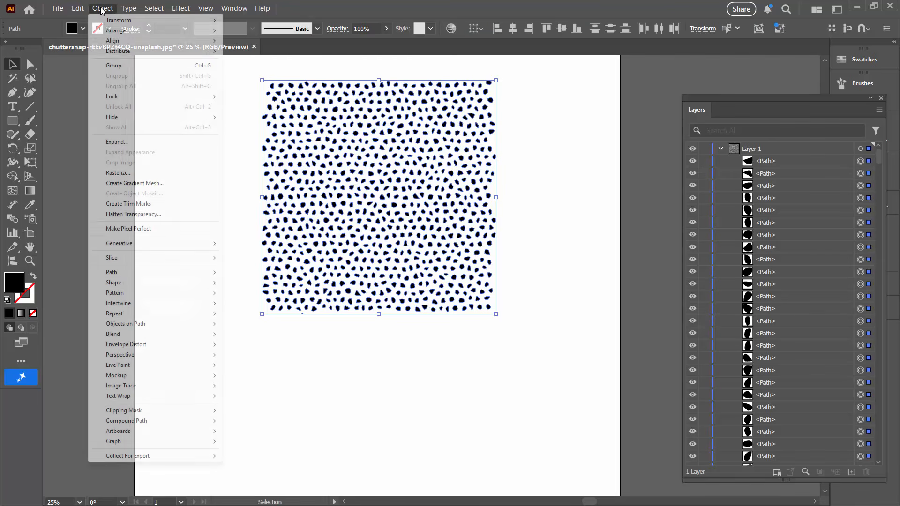
mouse_move(118, 20)
click(259, 91)
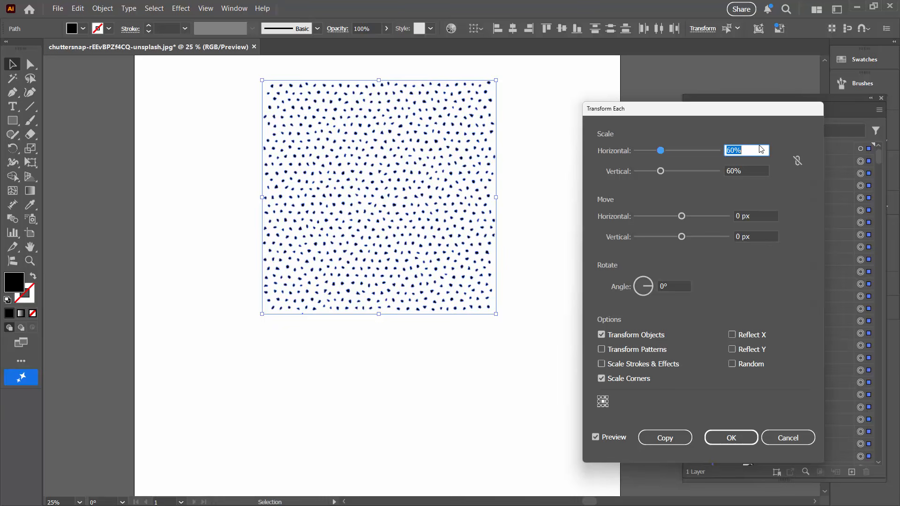
text(100)
key(Tab)
text(100)
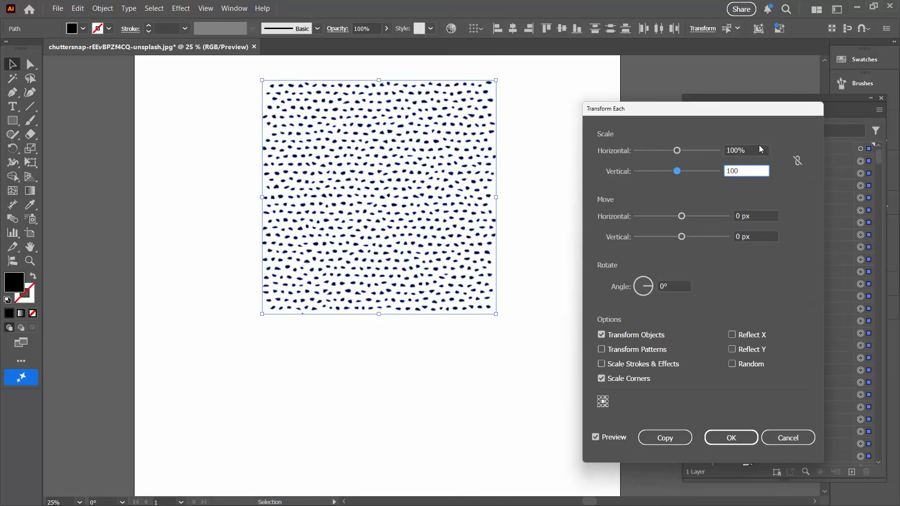
- Set the horizontal and vertical move distances to 20 px and make the transformation random
key(Tab)
text(20)
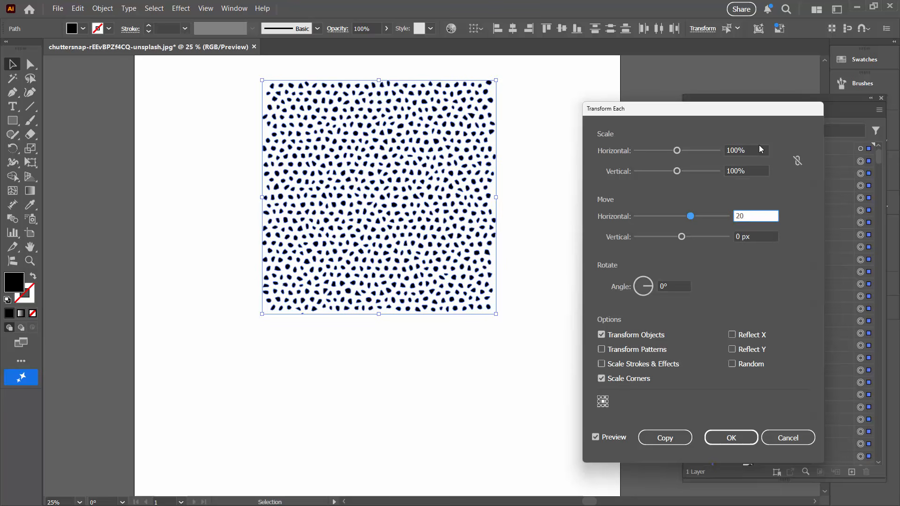
key(Tab)
text(20)
key(Tab)
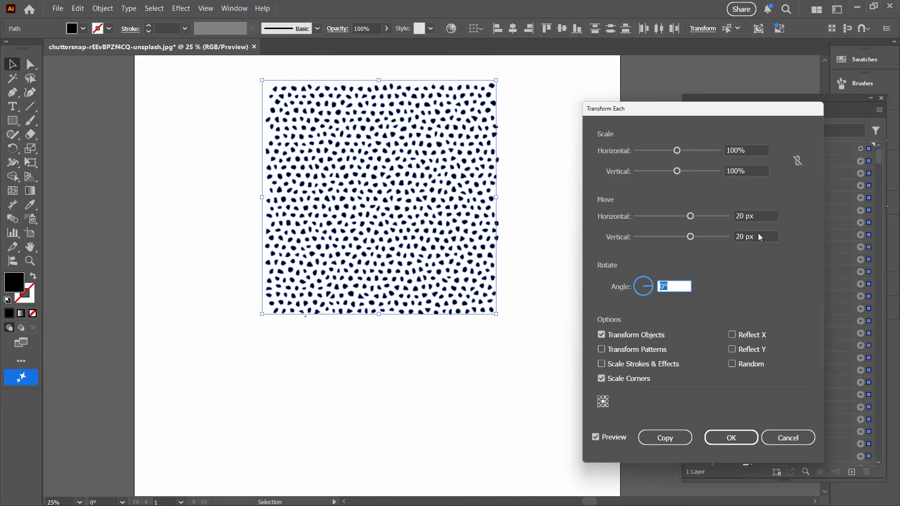
click(732, 364)
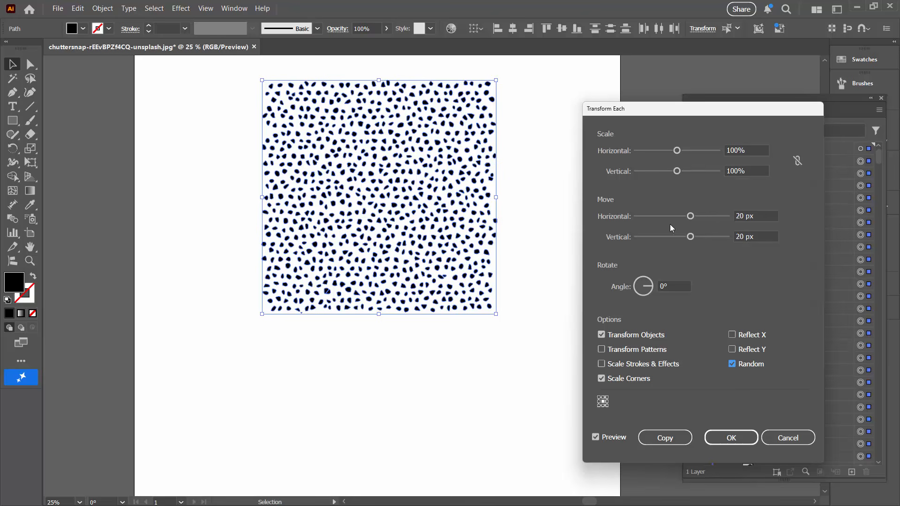
- Set the vertical move distance to 19 px and apply the random transformation to the cells
click(774, 238)
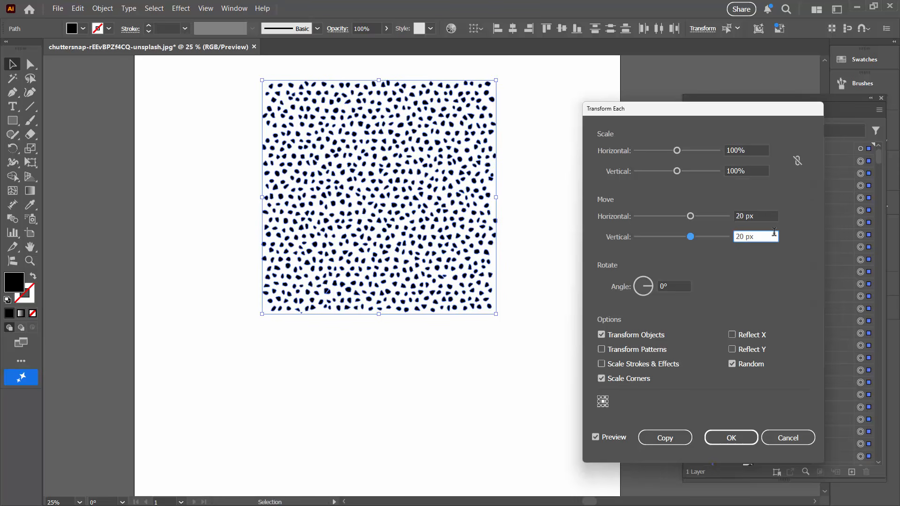
key(Down)
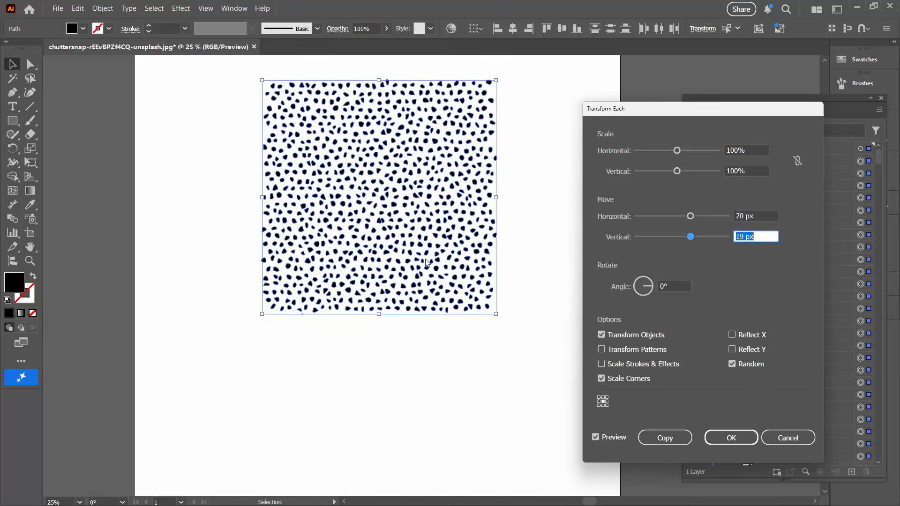
click(731, 438)
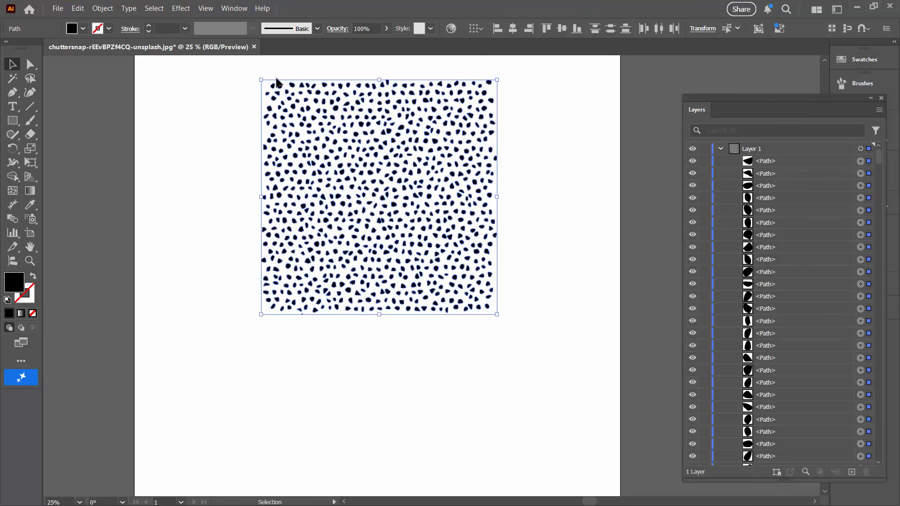
- Group all the cells and duplicate the group within Layer 1
click(99, 8)
click(115, 66)
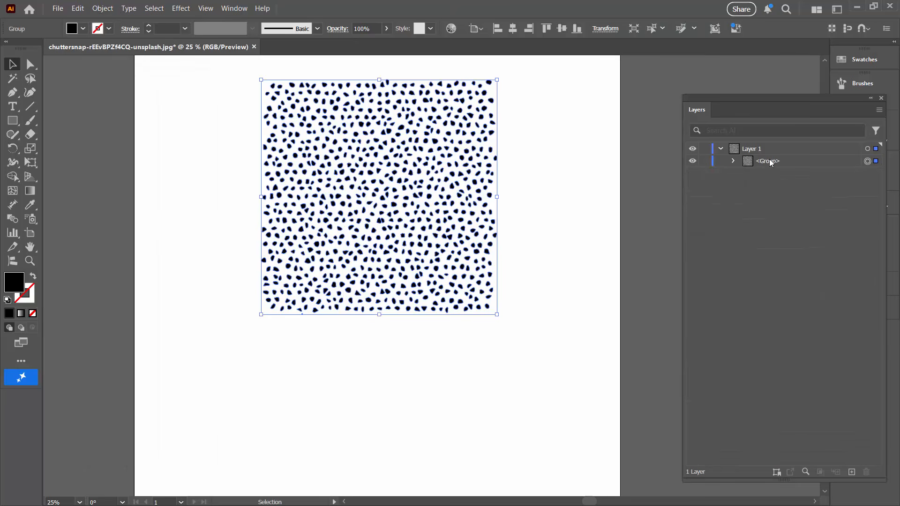
click(799, 163)
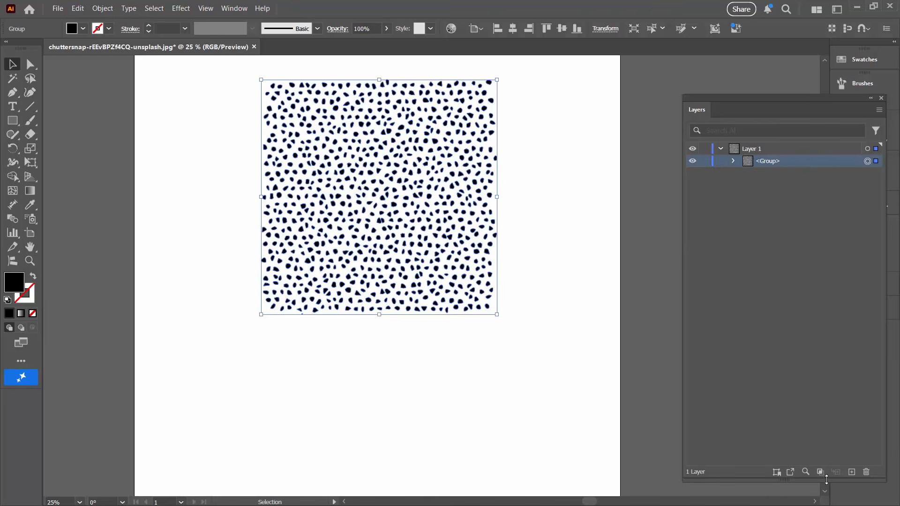
drag(827, 479, 792, 310)
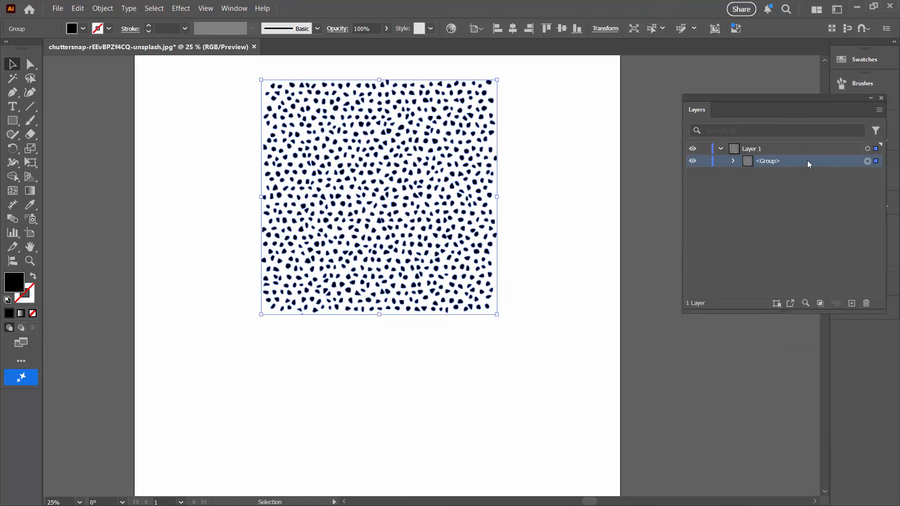
drag(808, 161, 852, 303)
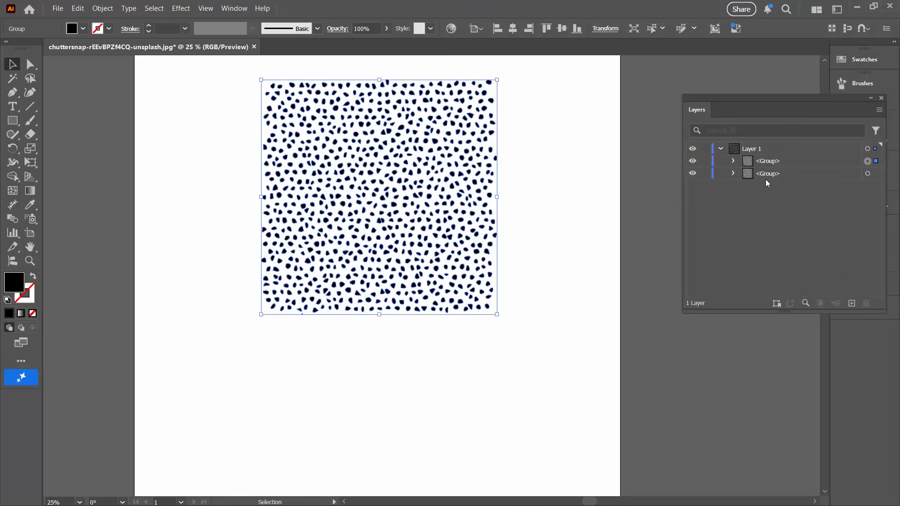
- Change the fill of the lower of the two cell groups to a dark gold colour
click(794, 173)
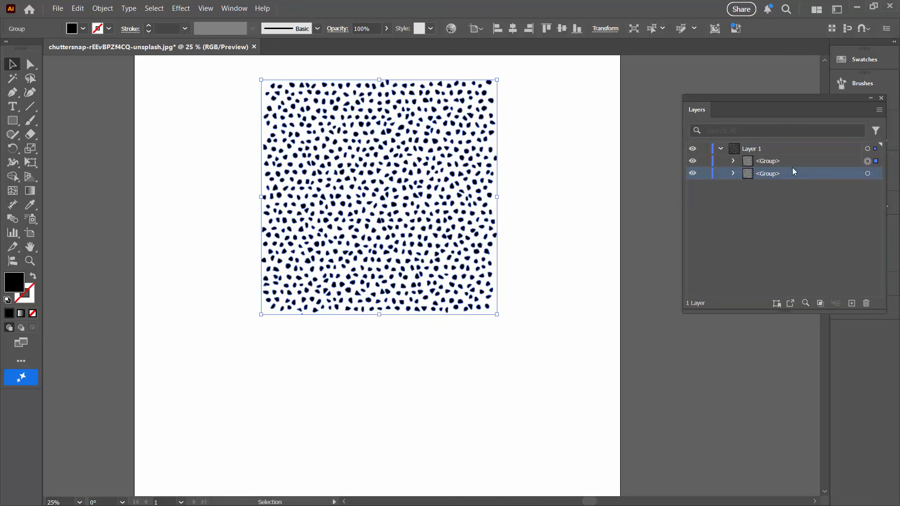
click(867, 173)
click(860, 60)
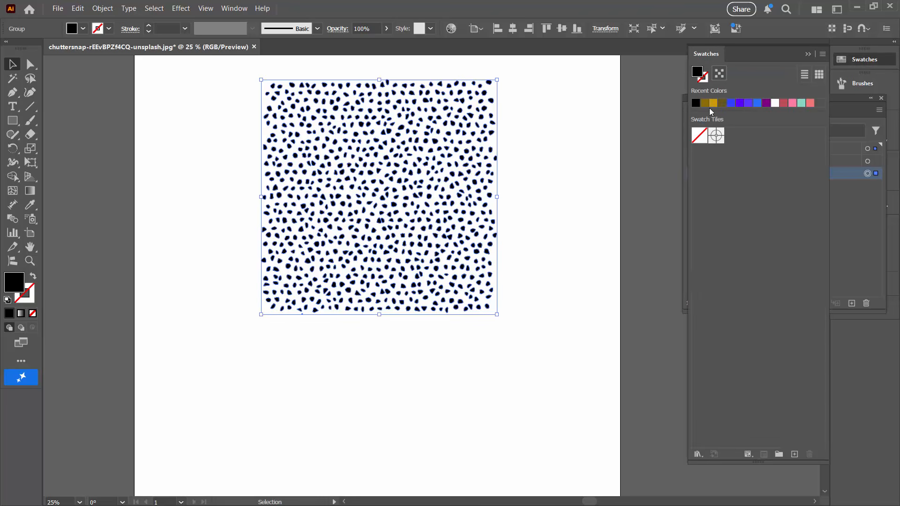
double_click(10, 278)
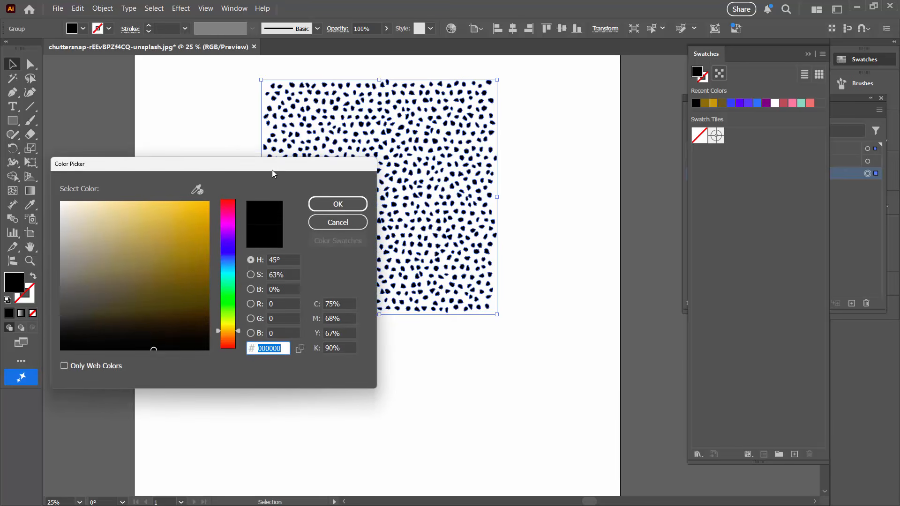
drag(273, 173, 739, 132)
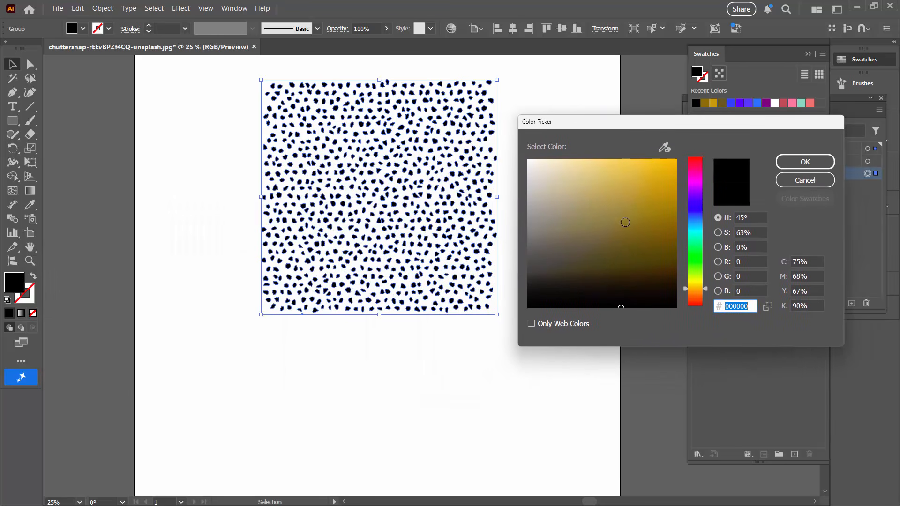
mouse_move(636, 211)
mouse_down()
mouse_move(651, 197)
mouse_move(650, 214)
mouse_up()
click(791, 160)
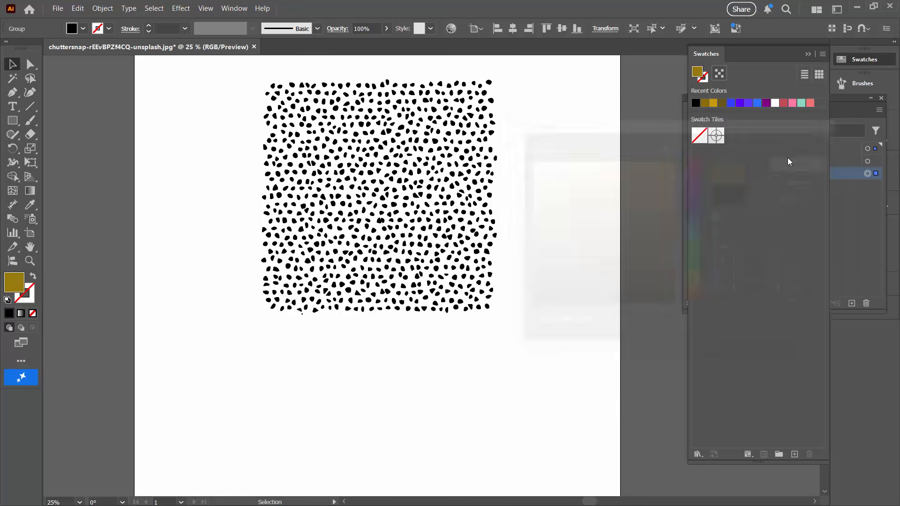
- Rotate the gold cell group a quarter turn so its cells show between the black ones, and deselect it
click(883, 250)
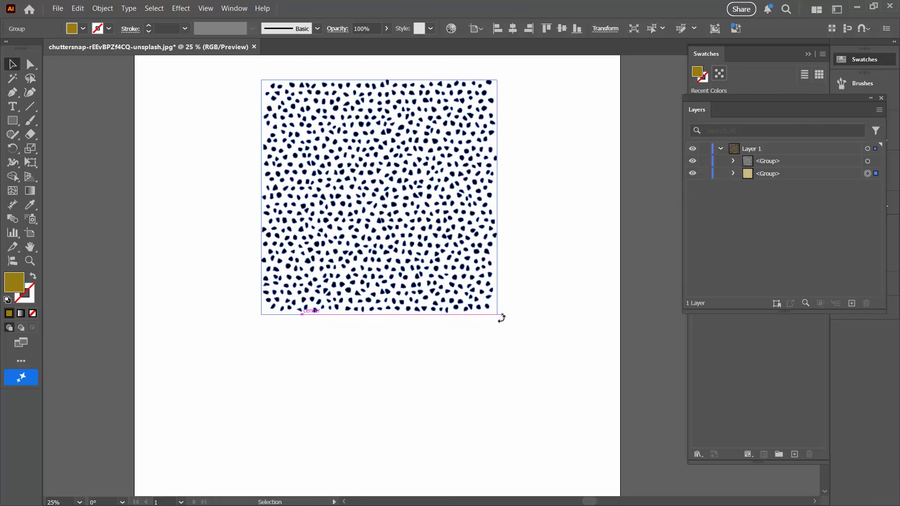
drag(501, 315, 317, 350)
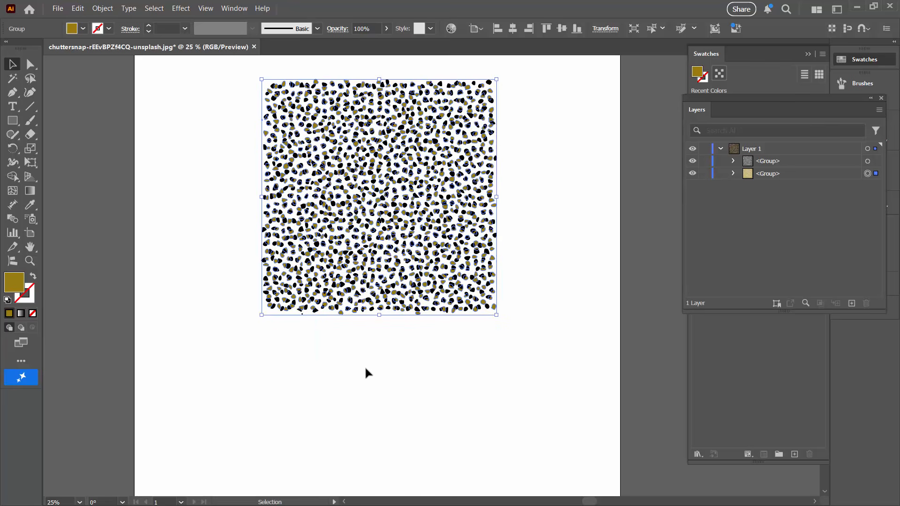
click(334, 346)
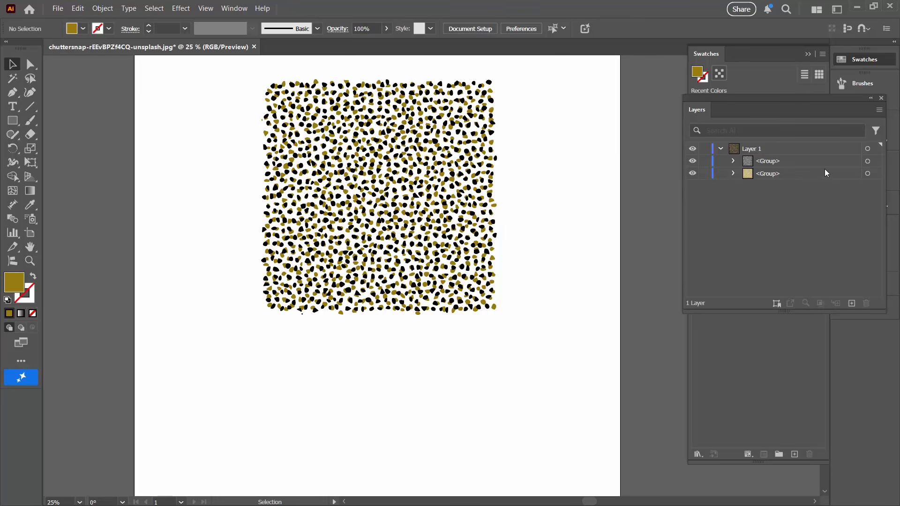
- Duplicate the gold cell group within Layer 1 and rotate the lower copy a quarter turn
drag(825, 173, 852, 305)
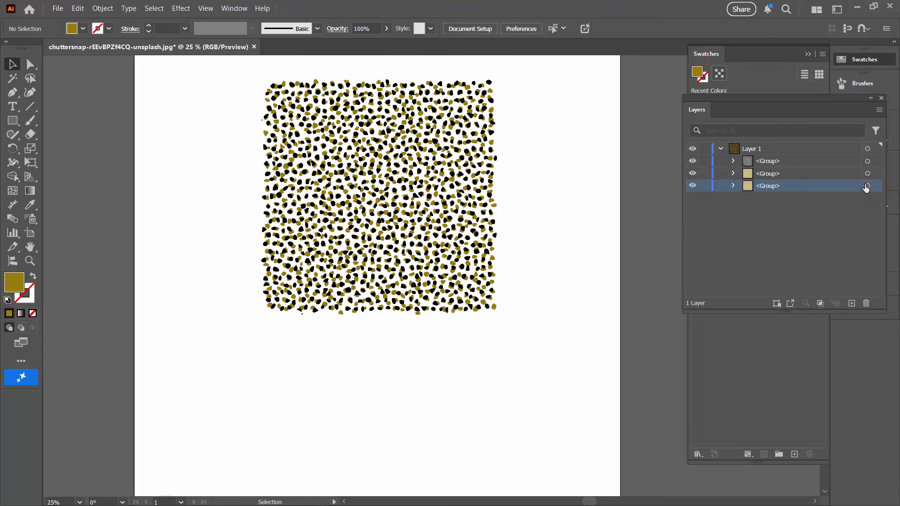
click(867, 186)
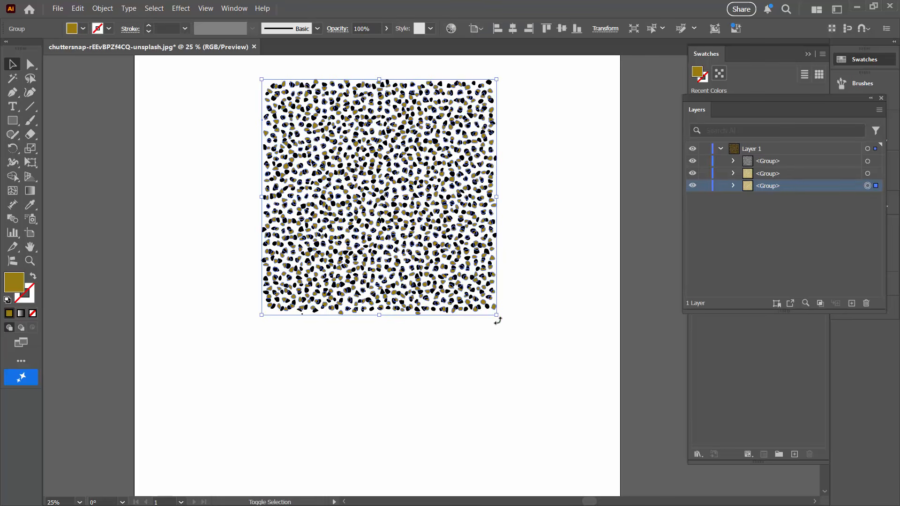
drag(496, 316, 267, 316)
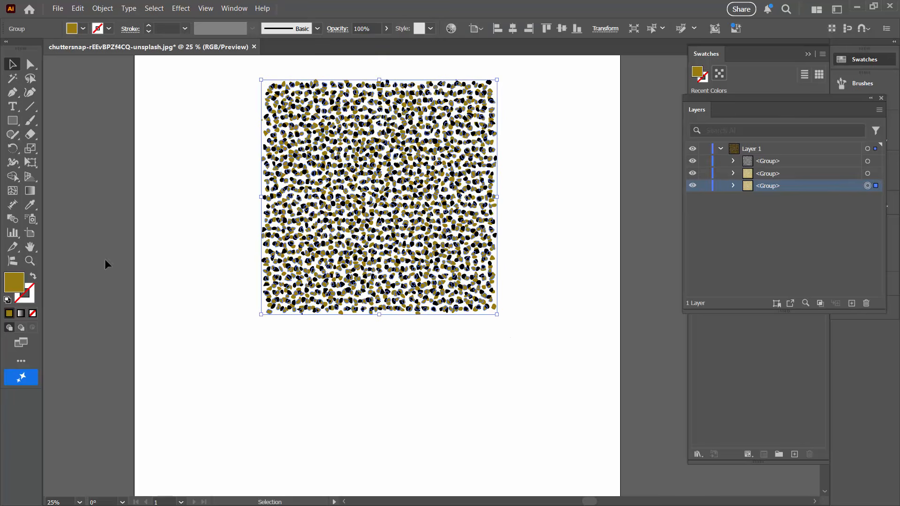
- Change the fill of the lowest cell group to a light beige (#ddd0af)
double_click(8, 283)
drag(620, 193, 567, 173)
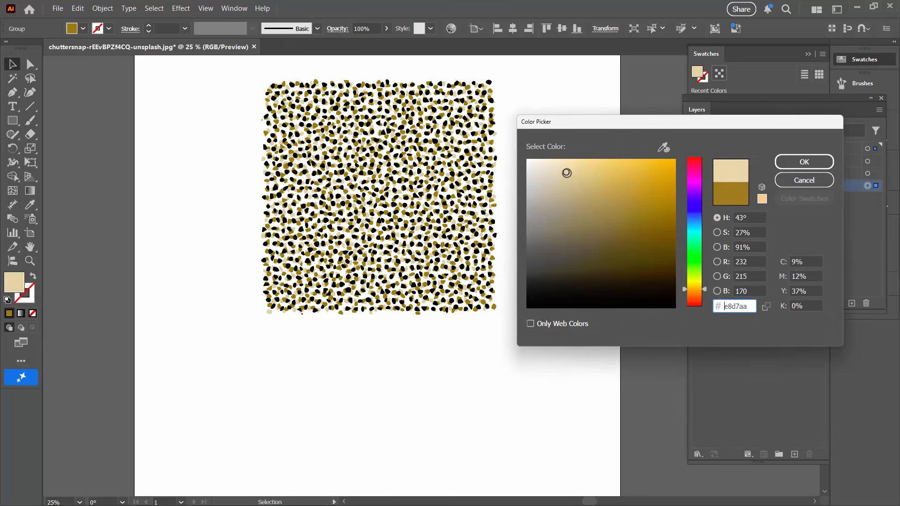
click(797, 161)
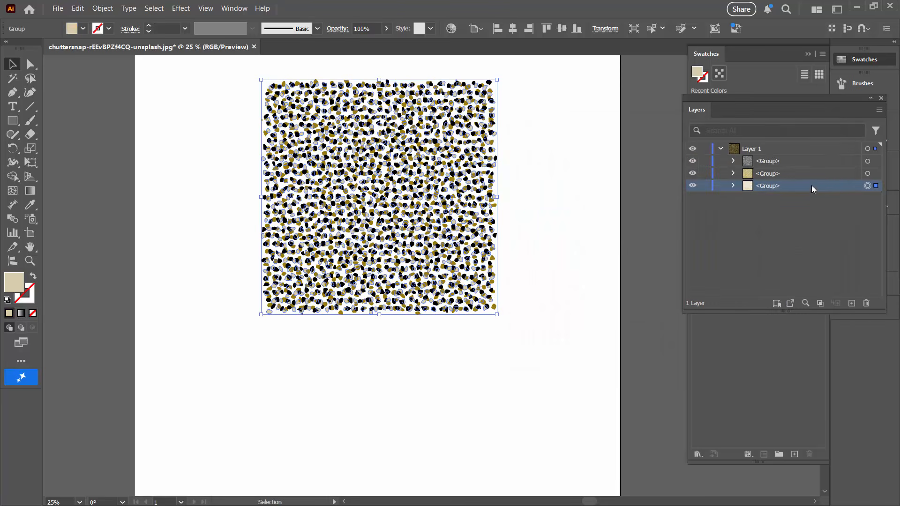
- Duplicate the beige cell group within Layer 1 and rotate the lower copy a quarter turn
drag(811, 186, 851, 304)
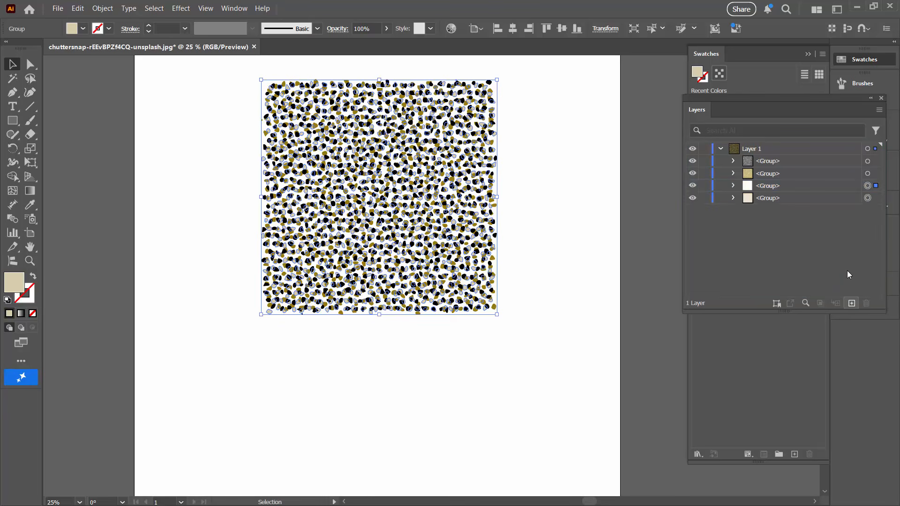
click(815, 200)
click(866, 199)
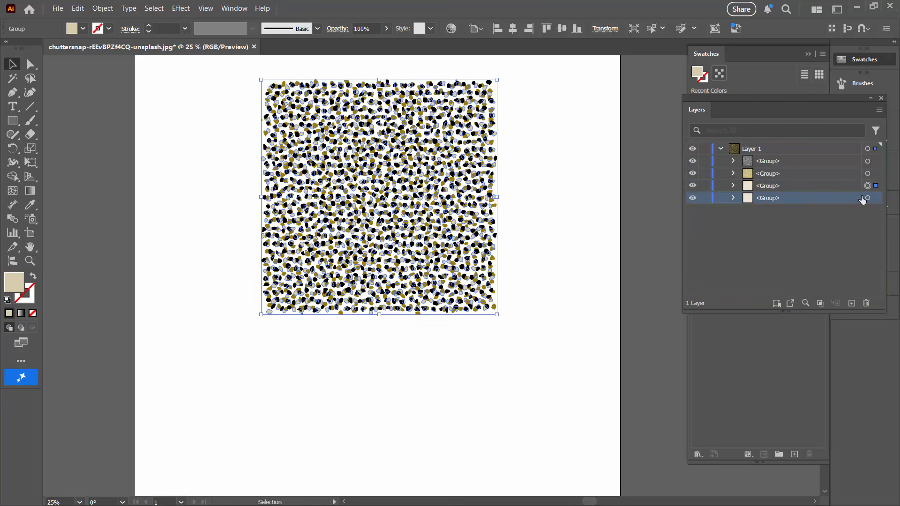
drag(499, 322, 408, 334)
key(ctrl+z)
drag(502, 314, 302, 316)
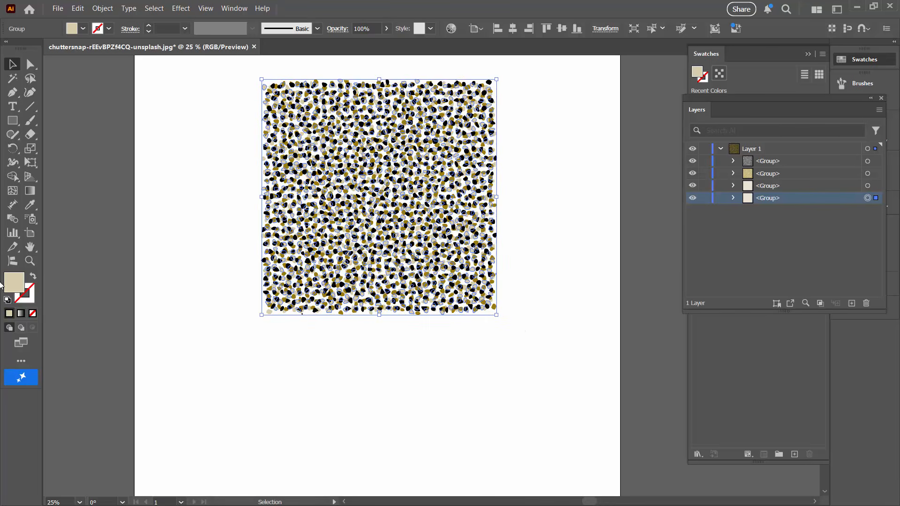
- Change the fill of the lowest cell group to dark brown (#493813)
double_click(14, 283)
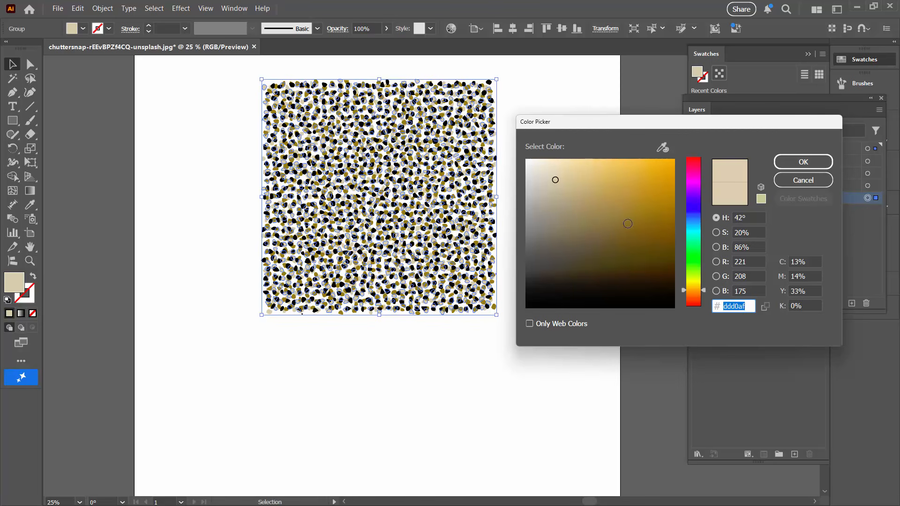
click(636, 265)
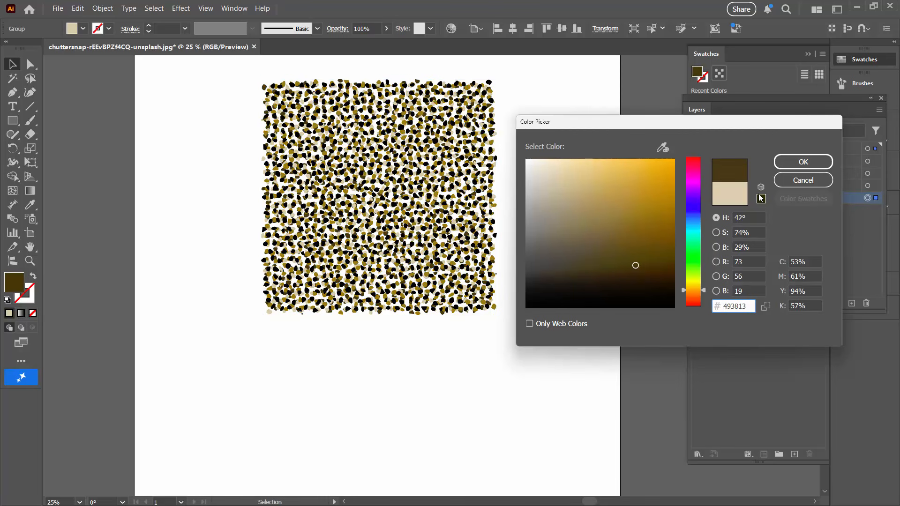
click(821, 163)
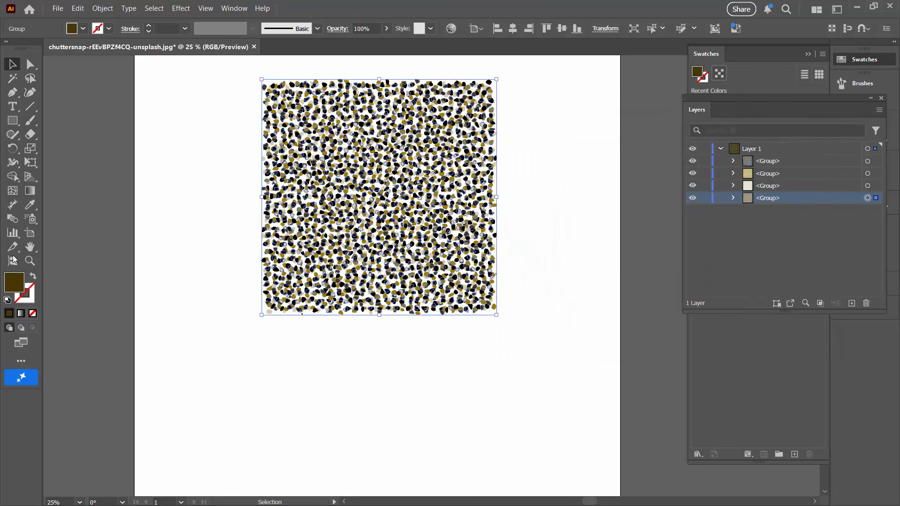
- Select all four cell groups and make a new pattern from them
click(29, 261)
drag(276, 262, 338, 322)
key(v)
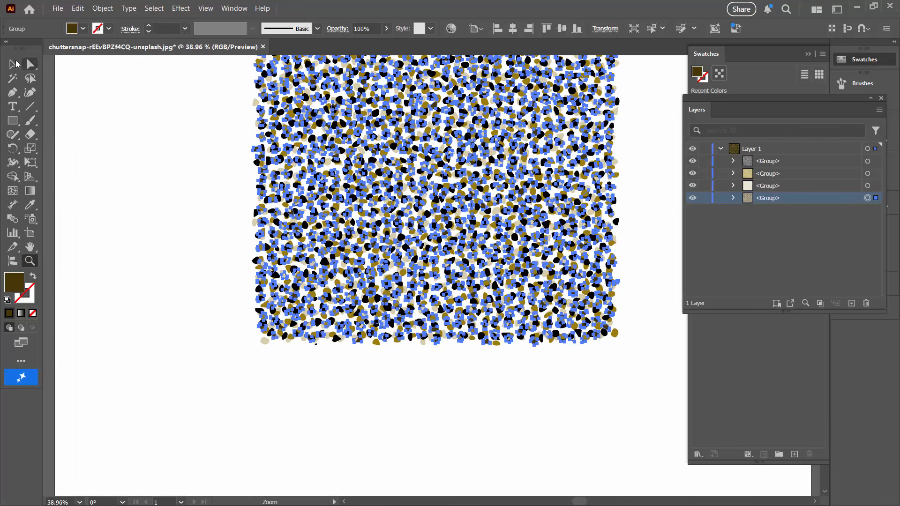
click(121, 197)
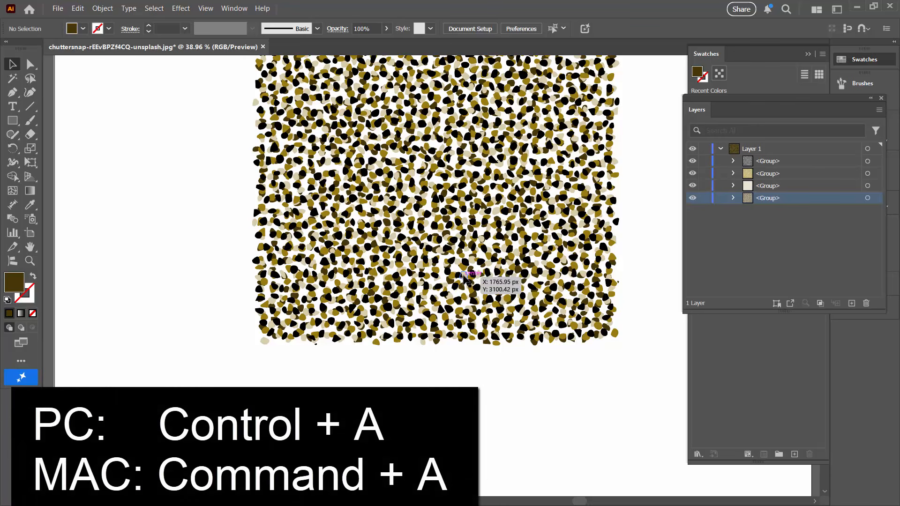
key(ctrl+a)
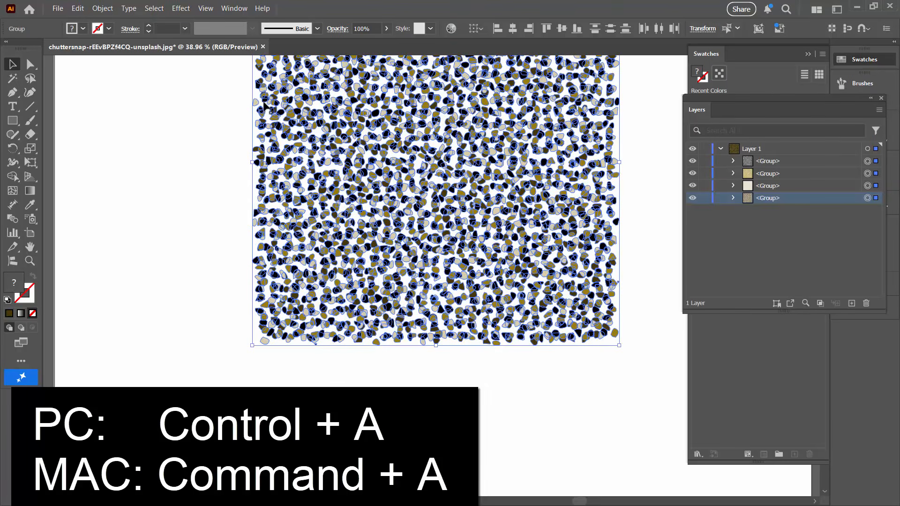
click(96, 9)
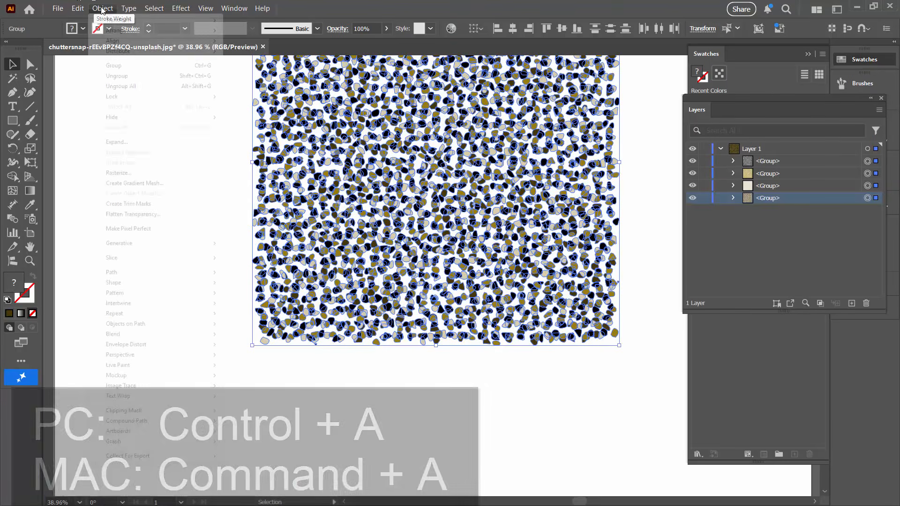
mouse_move(141, 295)
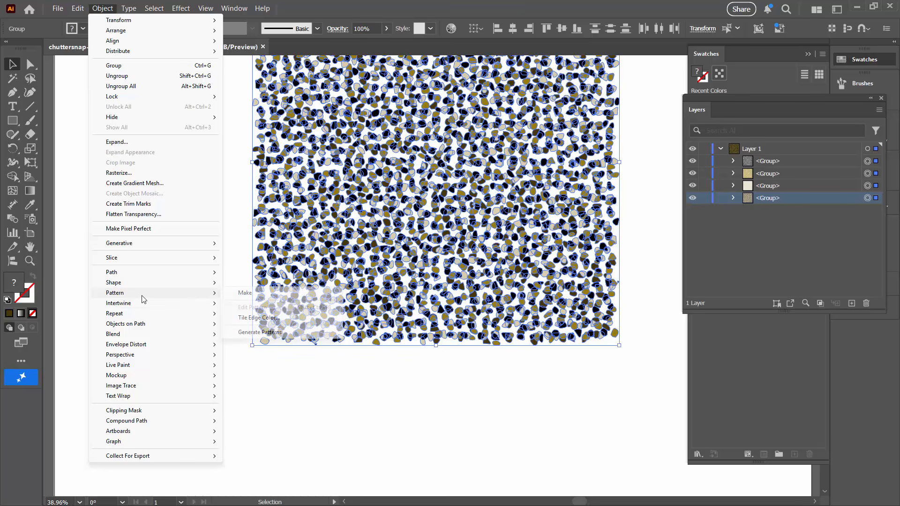
click(280, 297)
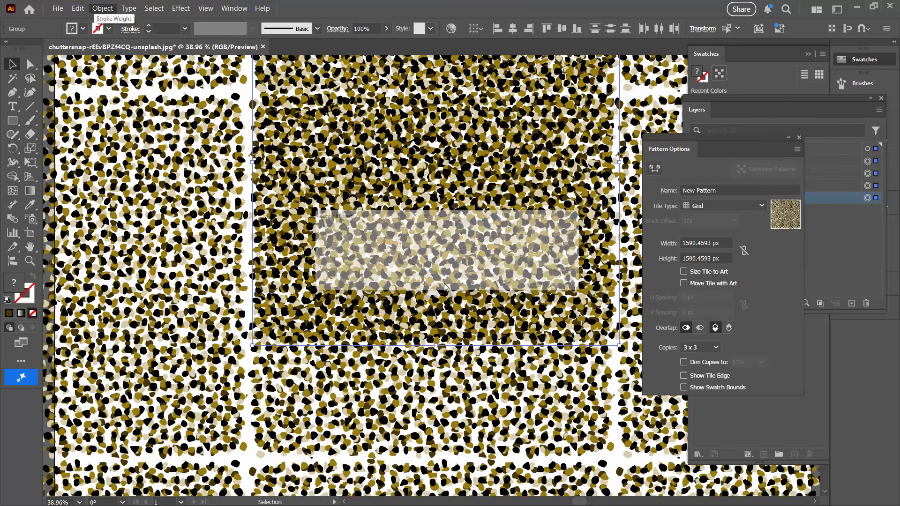
click(551, 283)
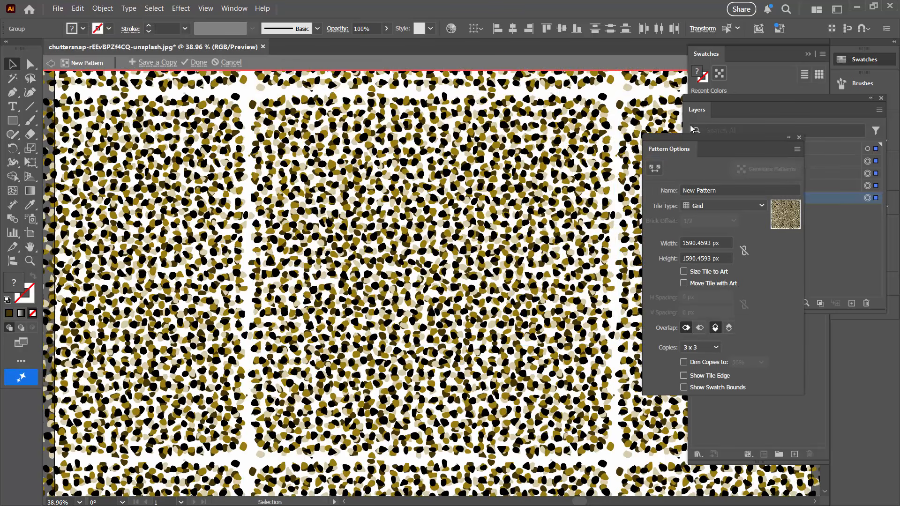
- Set the pattern tile's width and height to 1600 px each
click(721, 243)
text(1)
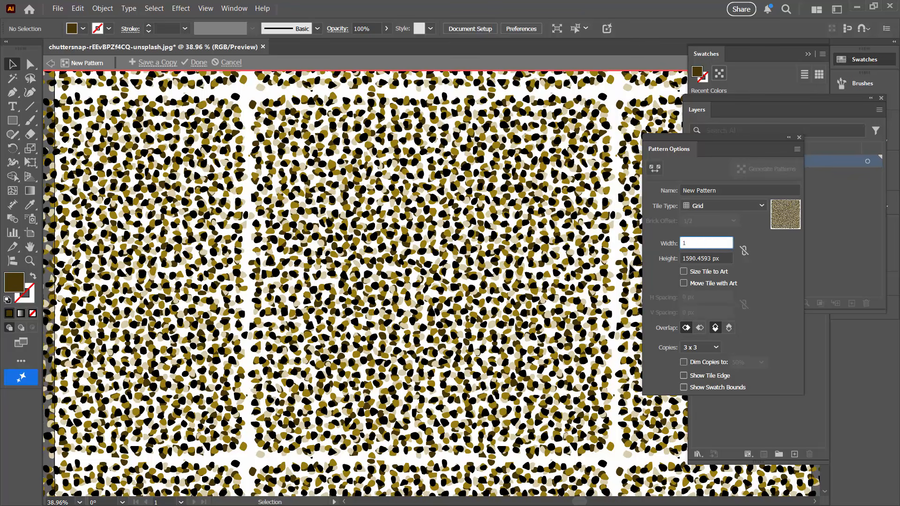
text(600)
key(Tab)
text(1)
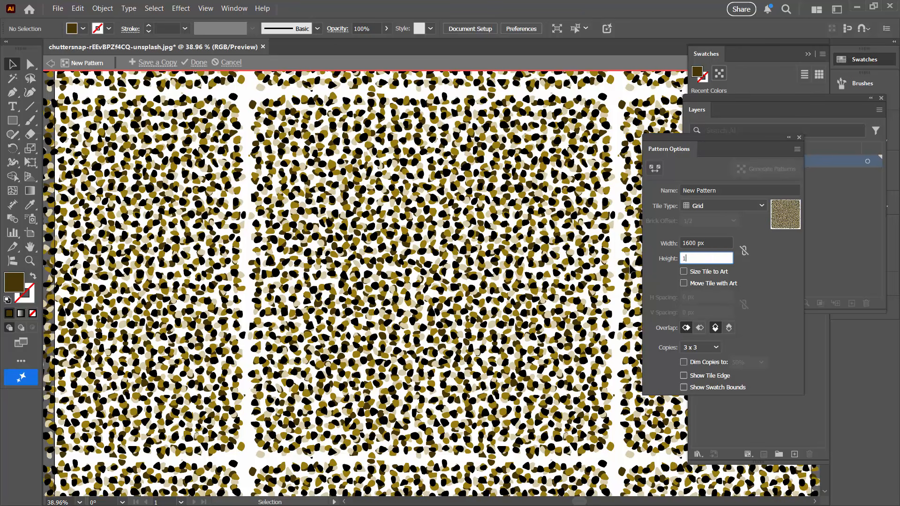
text(600)
key(Tab)
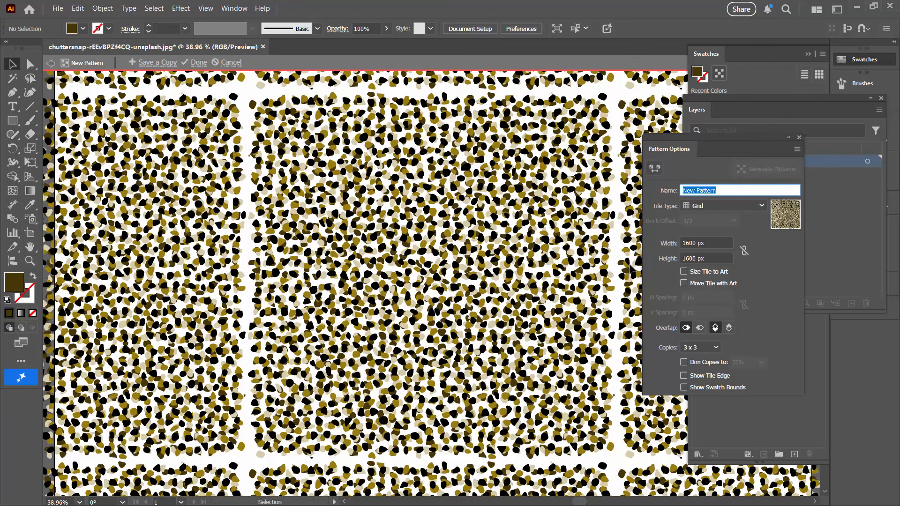
- Set the pattern preview to 9 x 9 copies and hide the artboards
click(711, 350)
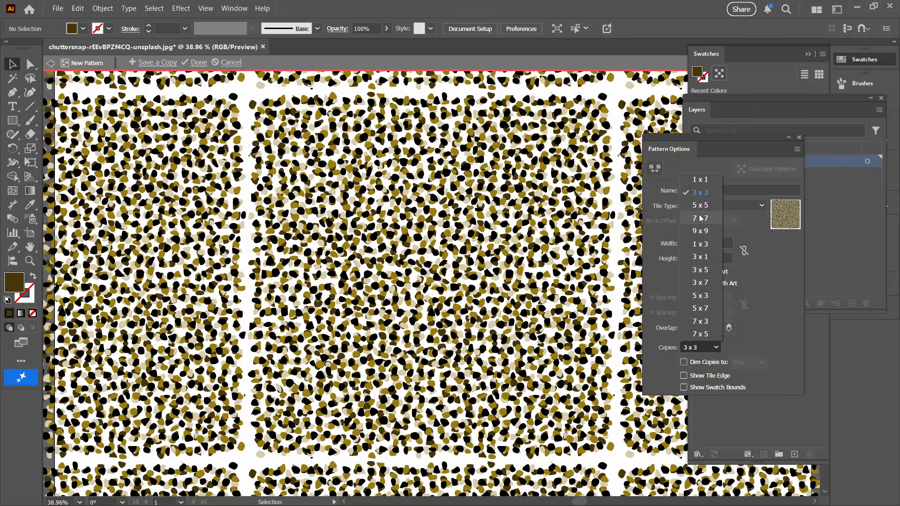
click(697, 230)
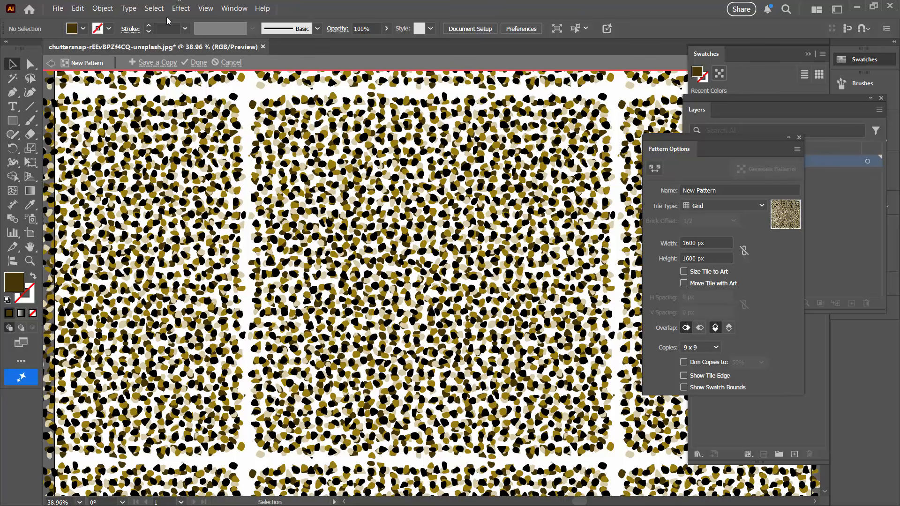
click(206, 8)
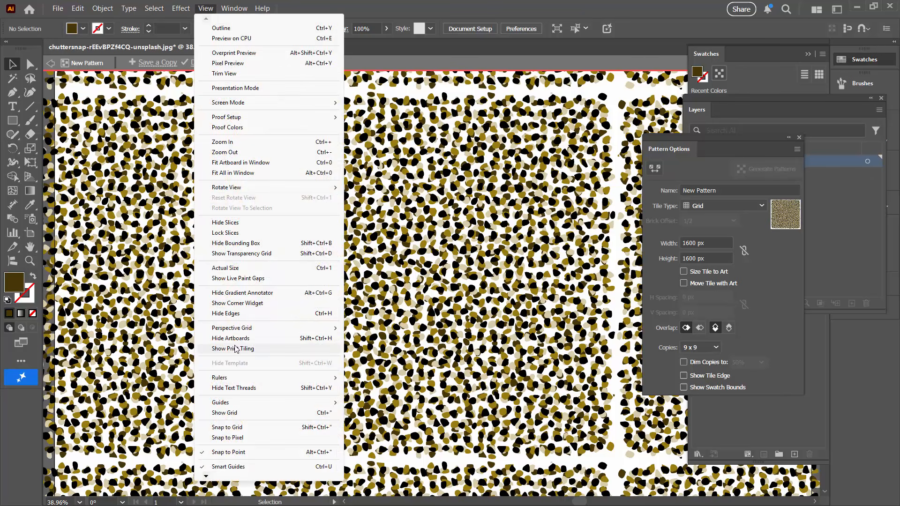
click(239, 339)
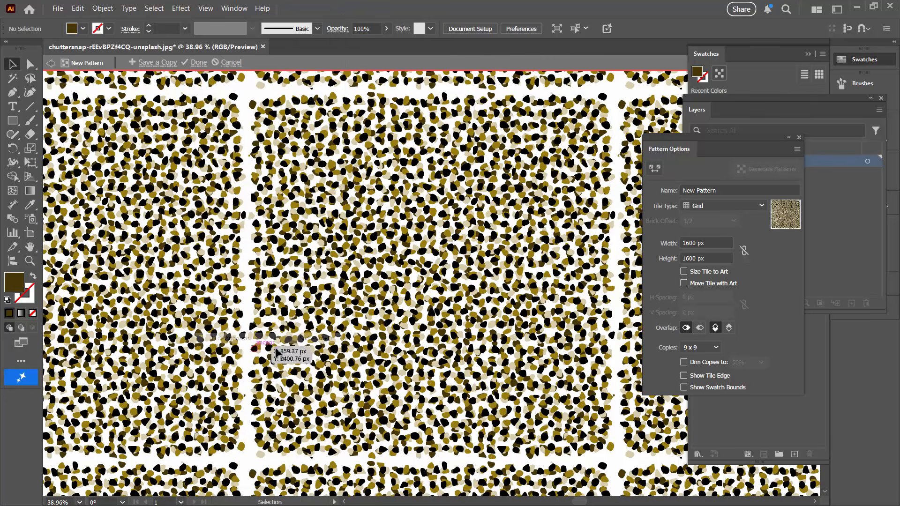
- Reduce the pattern tile's width to 1561 px to close the vertical gaps between the repeats
click(29, 263)
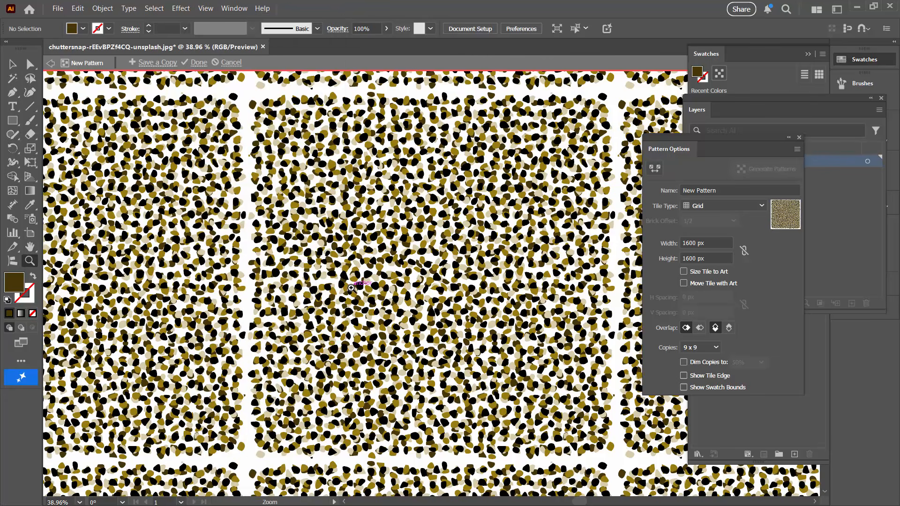
alt+click(351, 288)
alt+click(353, 289)
alt+click(426, 291)
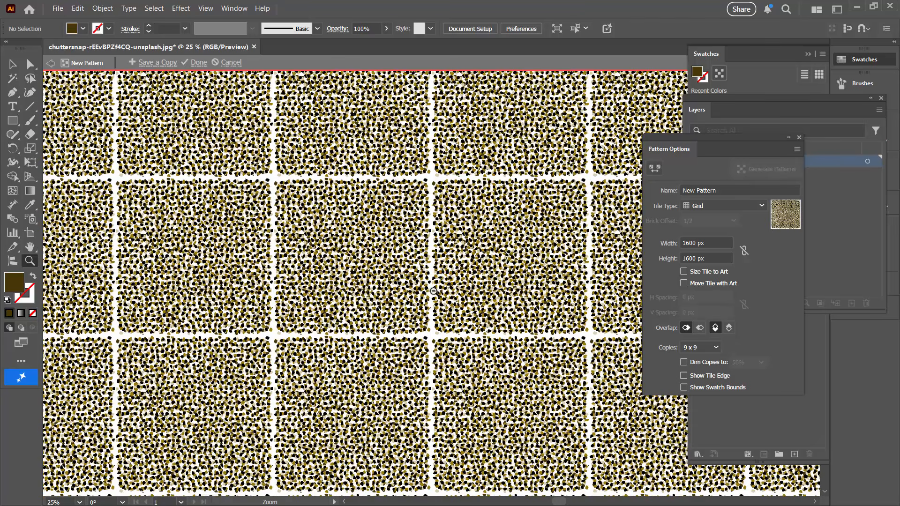
alt+click(433, 291)
click(722, 241)
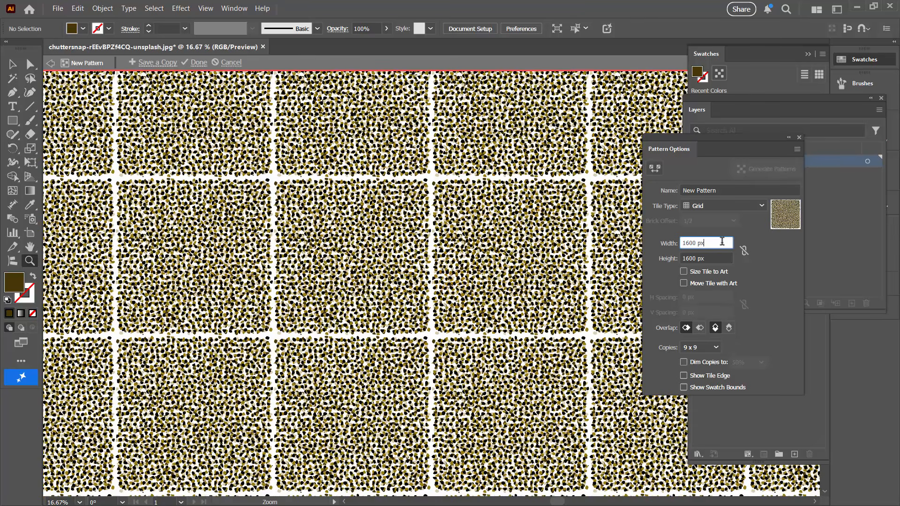
key(shift+Down)
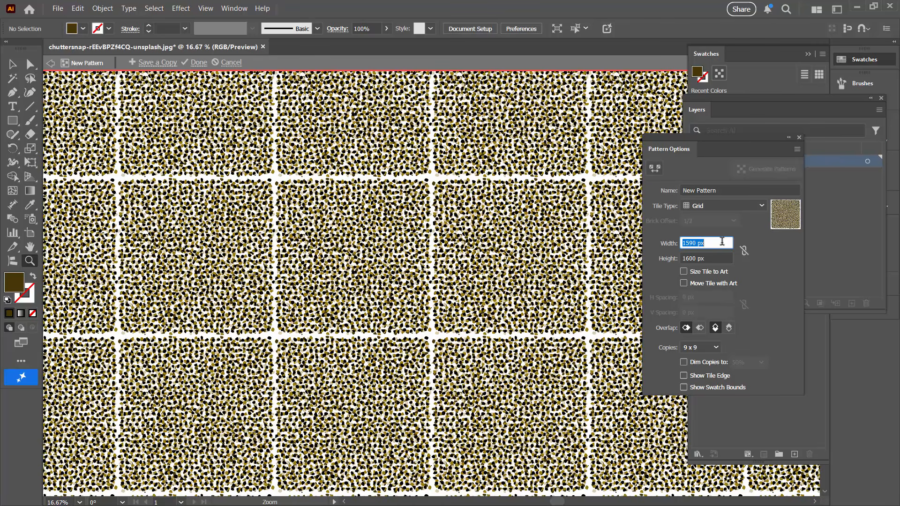
key(shift+Down)
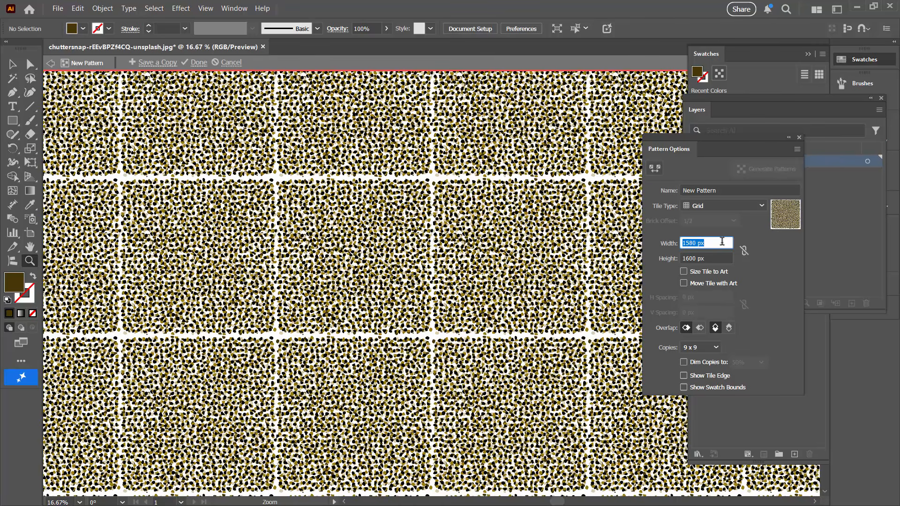
key(shift+Down)
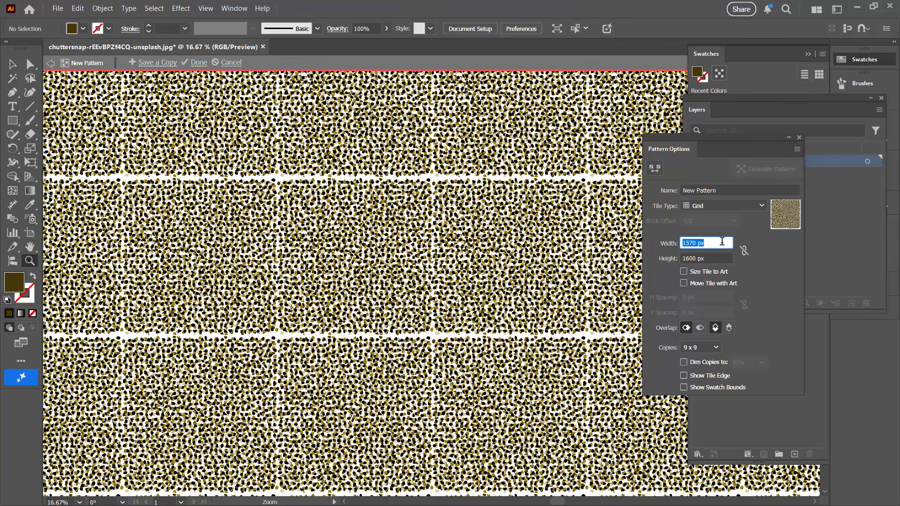
key(Down)
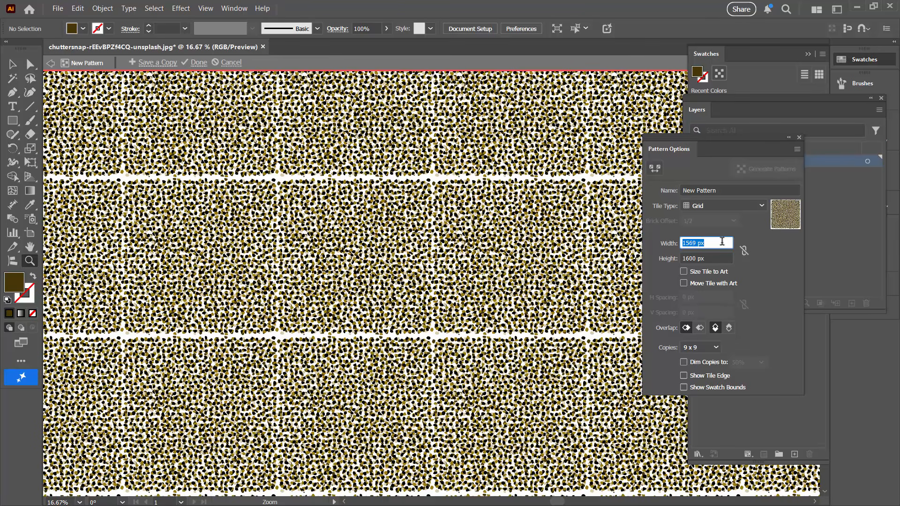
key(Down)
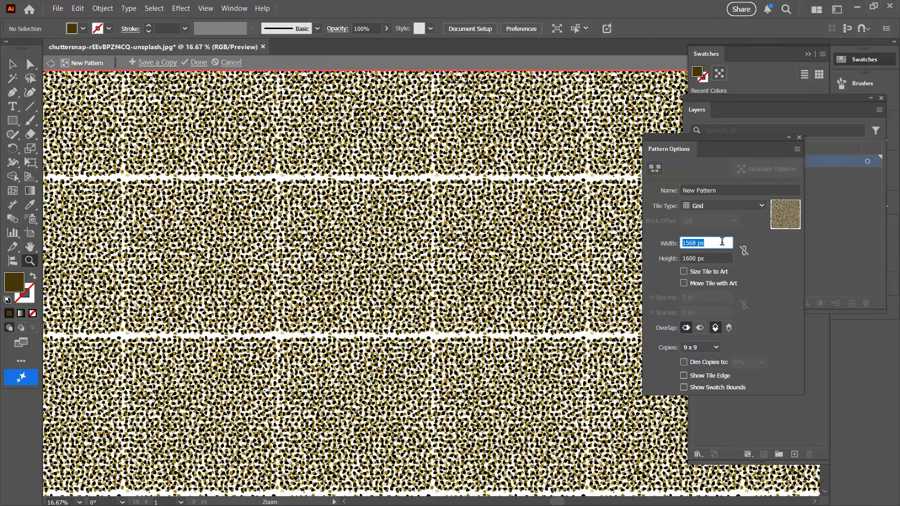
key(Down)
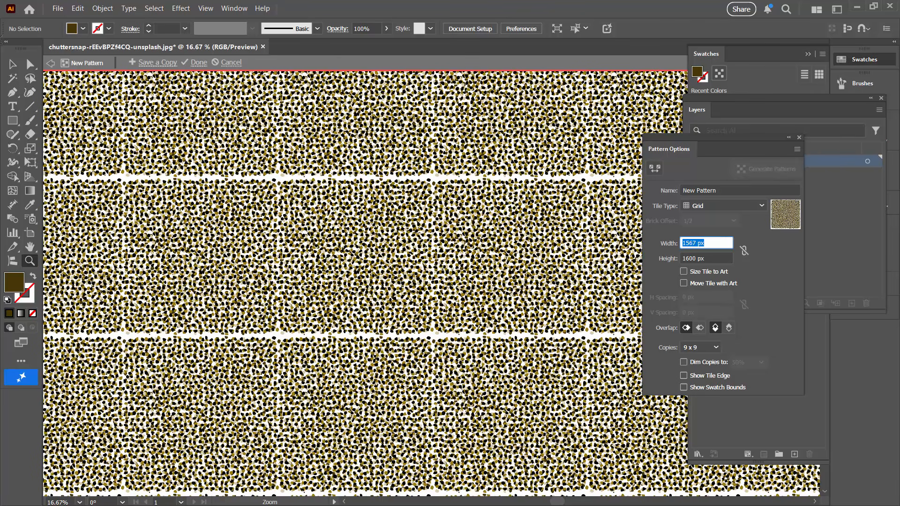
key(Down)
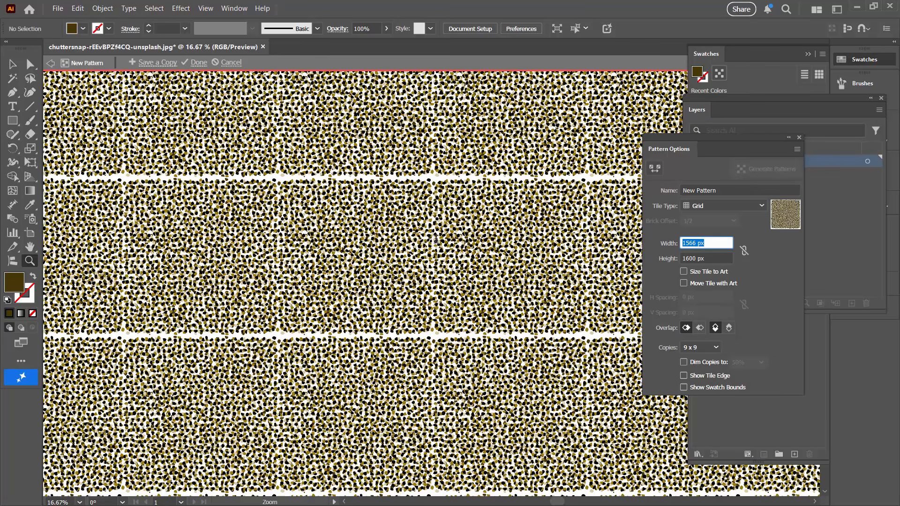
key(Down)
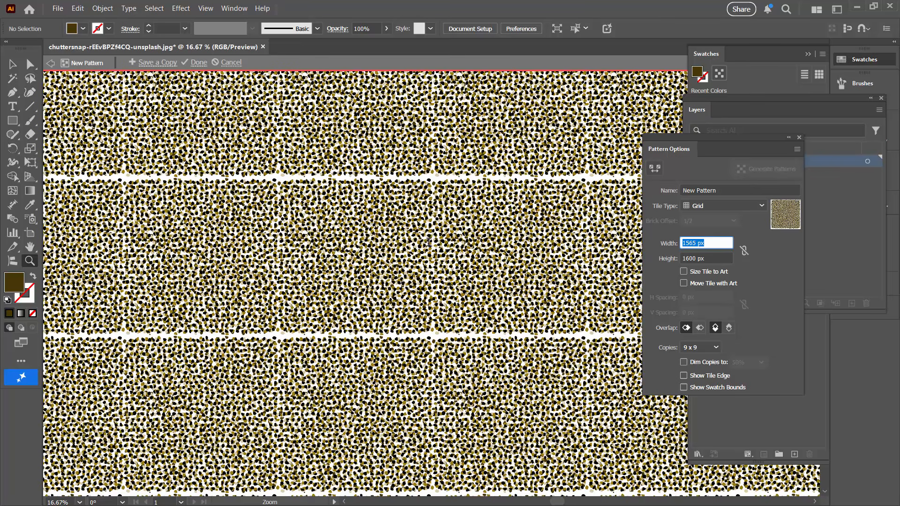
key(Down)
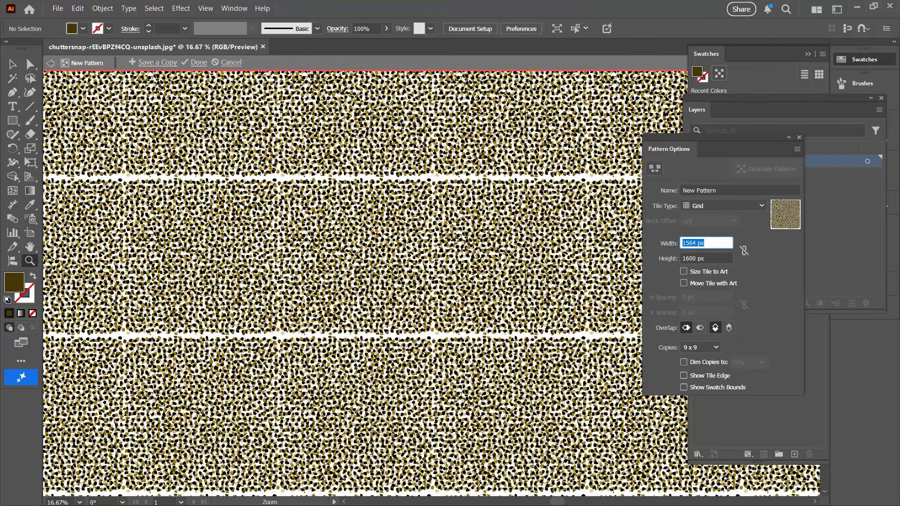
key(Down)
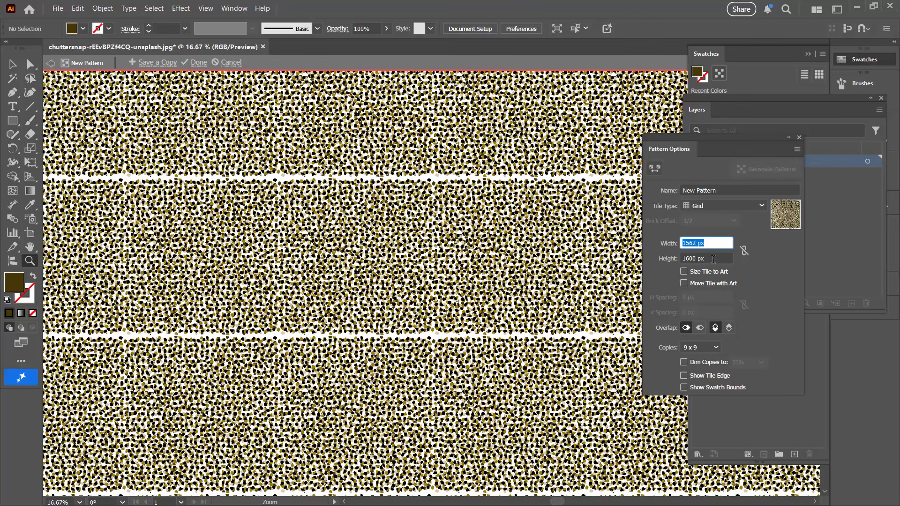
key(Down)
- Reduce the pattern tile's height to 1550 px to close the horizontal gaps between the repeats
click(713, 259)
key(shift+Down)
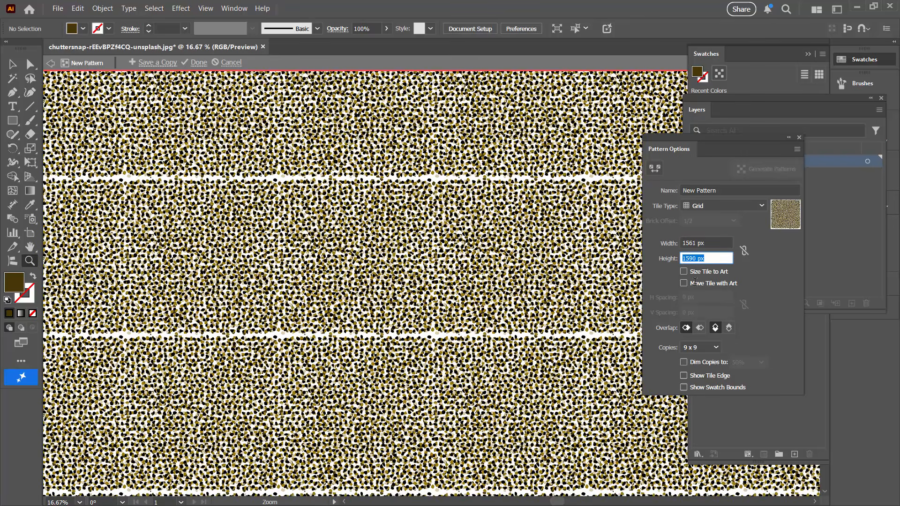
key(shift+Down)
key(shift+Down)
key(shift+Down)
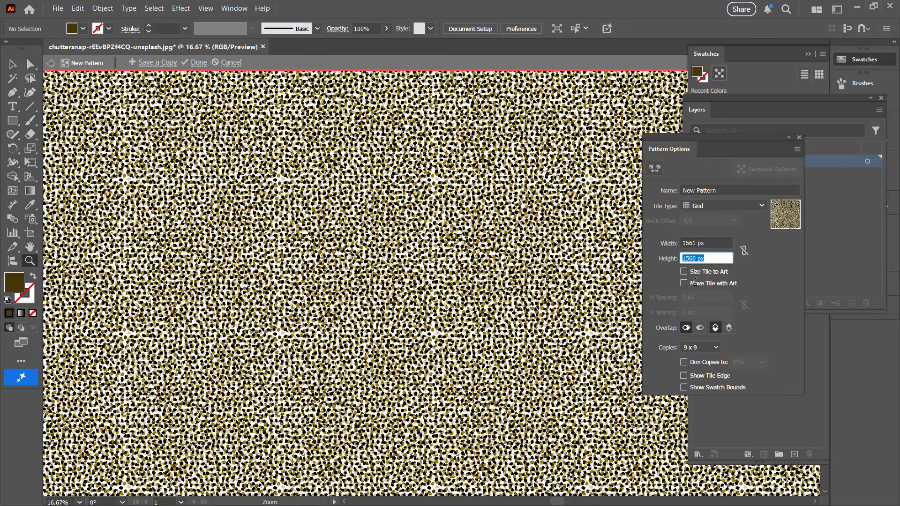
key(shift+Down)
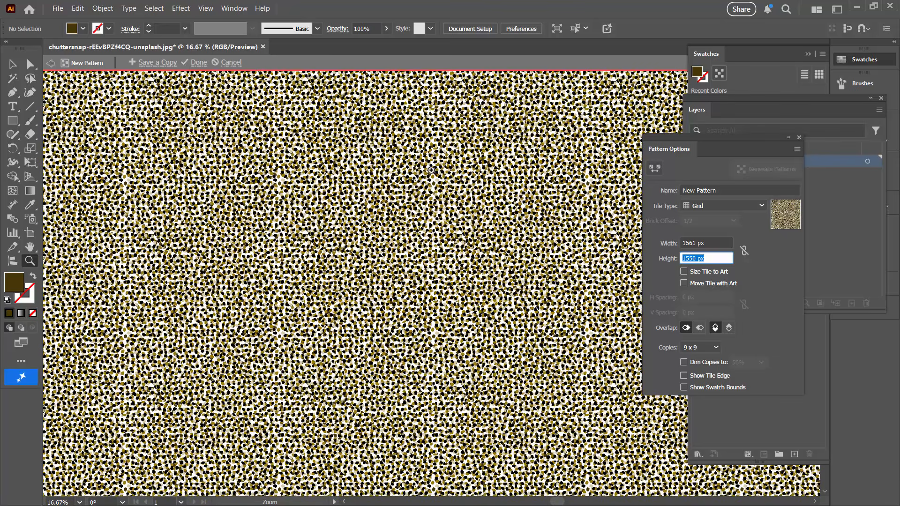
- Show the tile edge and try to shift the whole black cell group slightly toward the tile's upper-left corner
drag(409, 162, 546, 363)
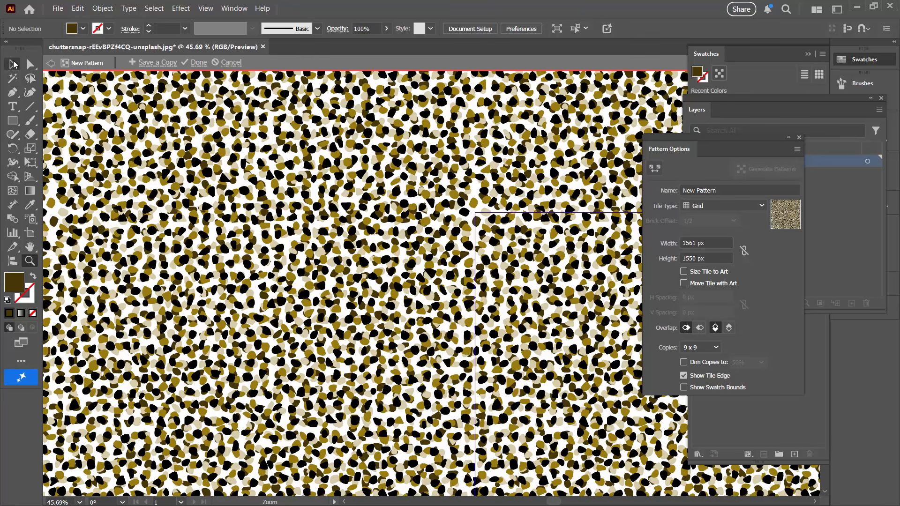
click(13, 64)
click(499, 233)
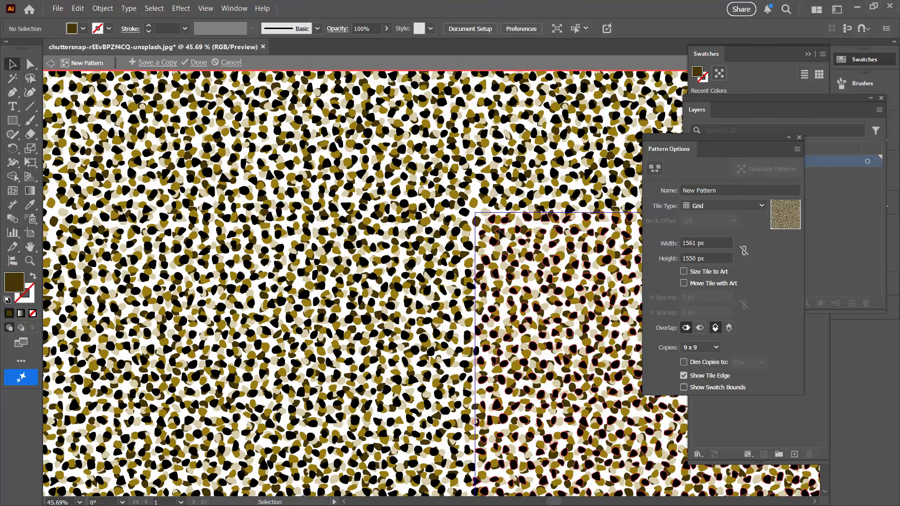
drag(500, 233, 498, 231)
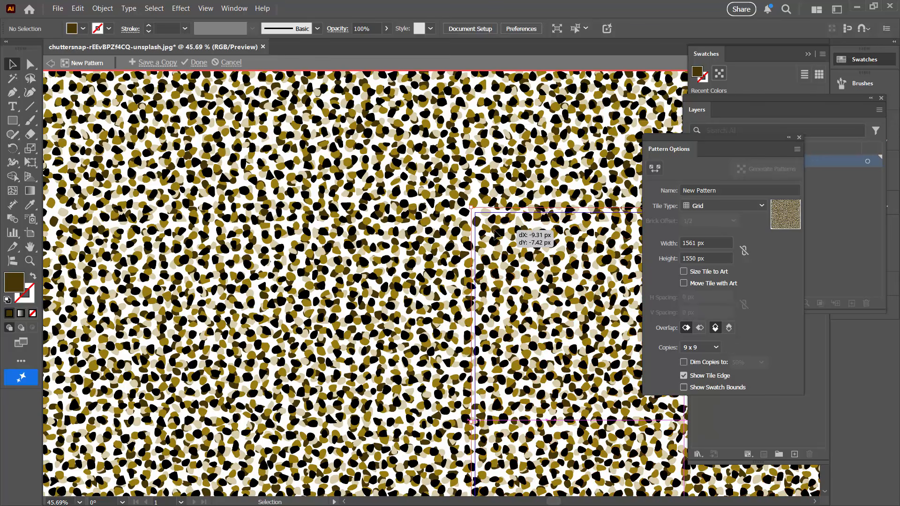
- Pick a single black cell with the Group Selection tool and place it in the gap at the tile's upper-left corner
click(30, 65)
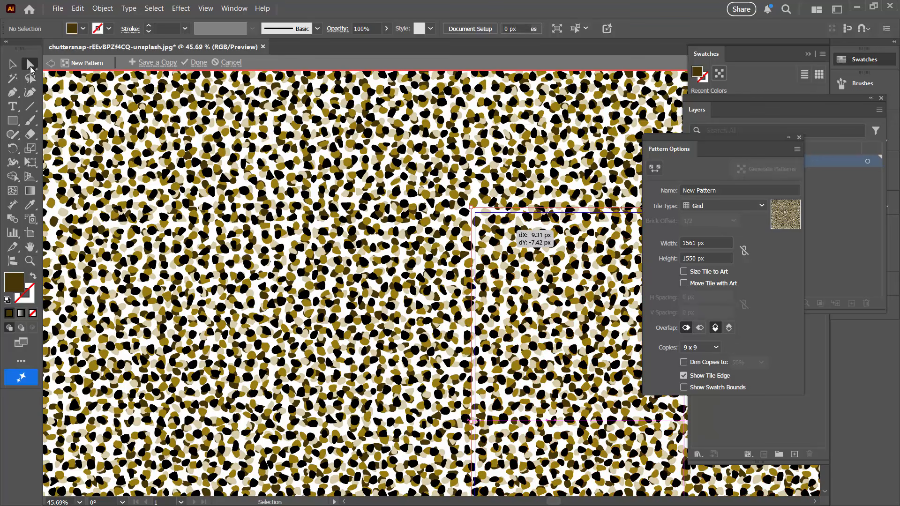
click(29, 64)
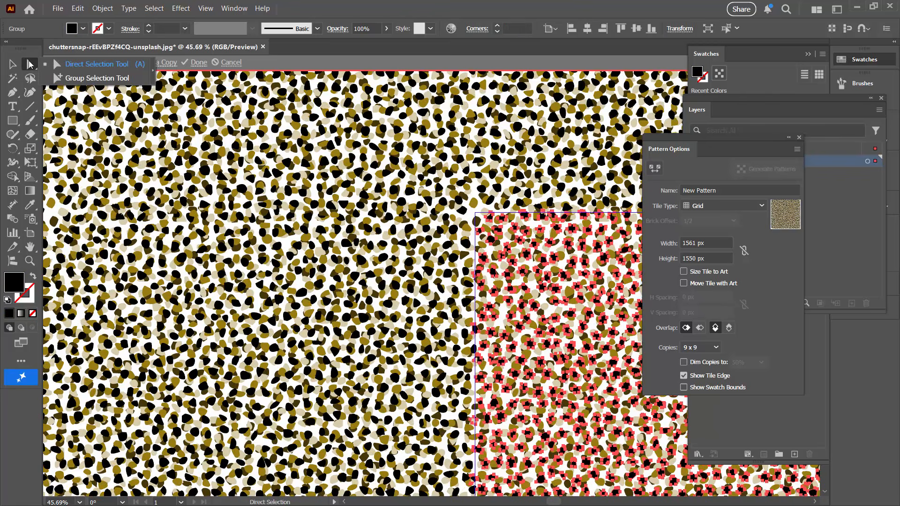
click(82, 79)
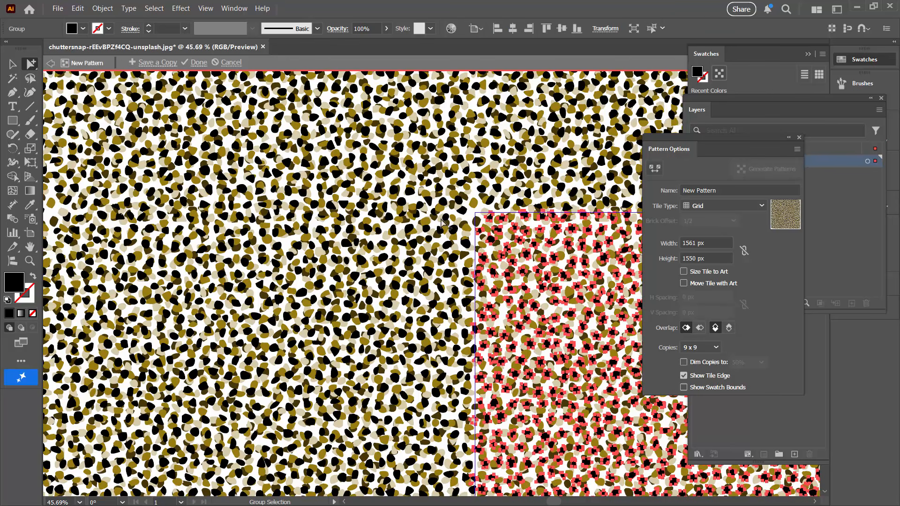
click(465, 226)
click(498, 230)
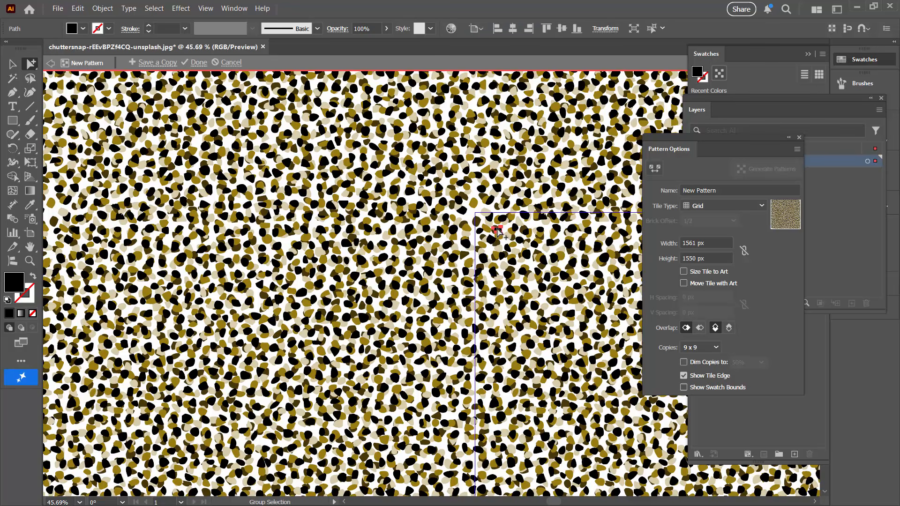
key(v)
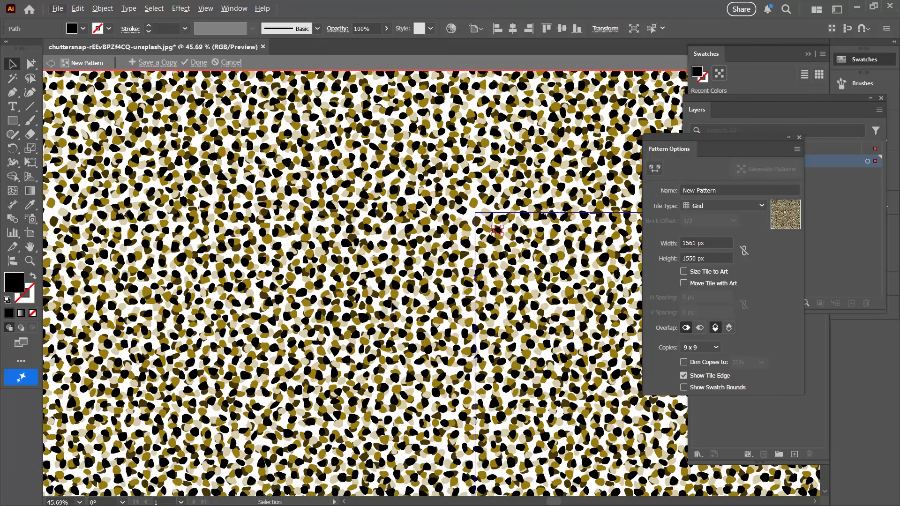
key(z)
drag(460, 200, 461, 200)
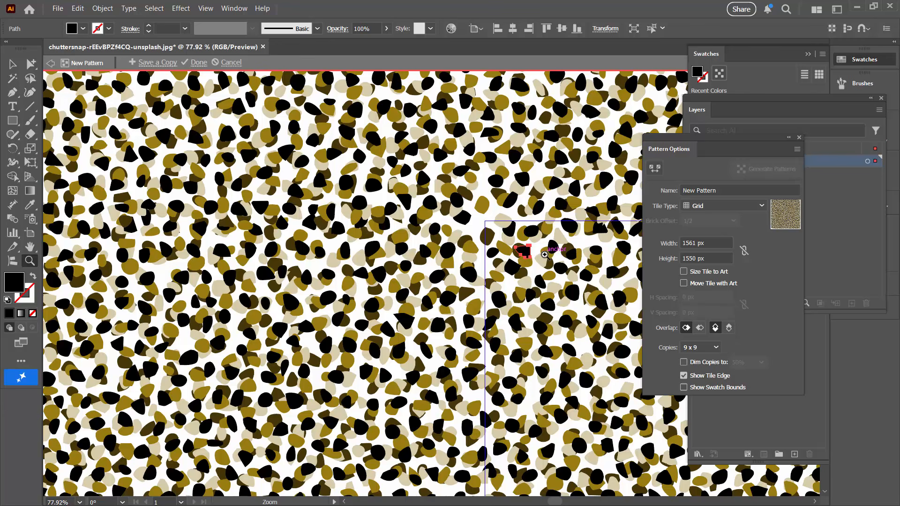
key(v)
drag(520, 249, 489, 224)
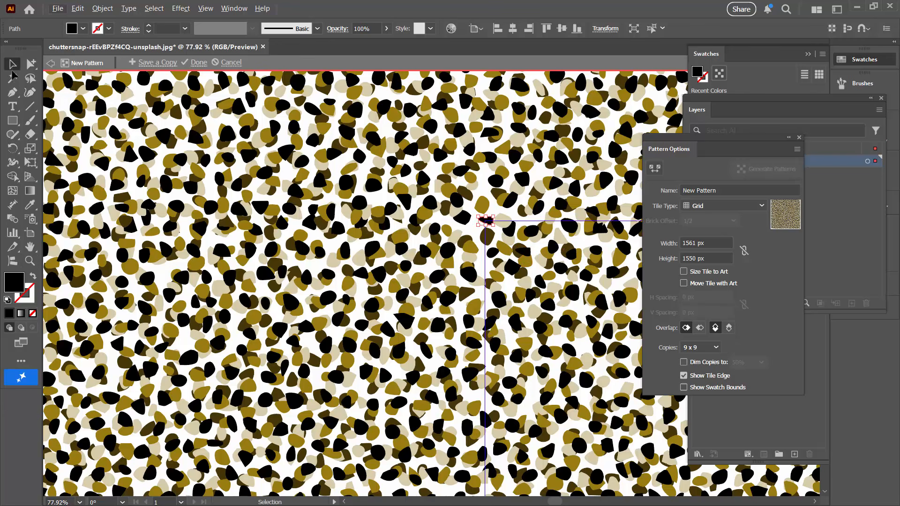
- Copy a nearby gold cell about 114 px left and 69 px up, into the gap beside the tile's upper-left corner
click(31, 63)
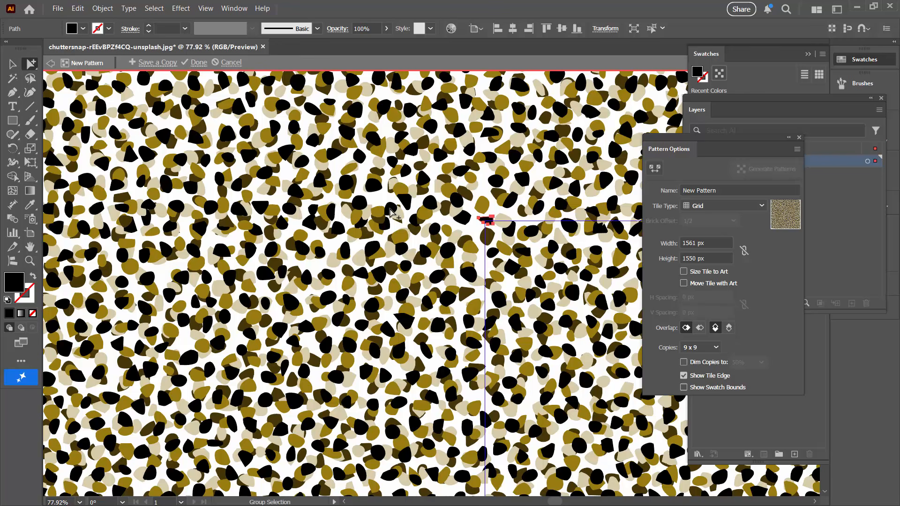
click(524, 261)
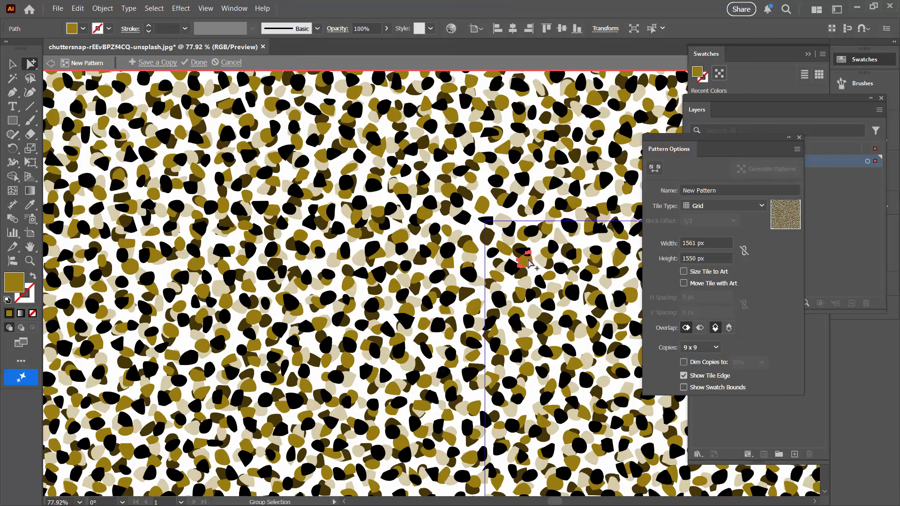
key(v)
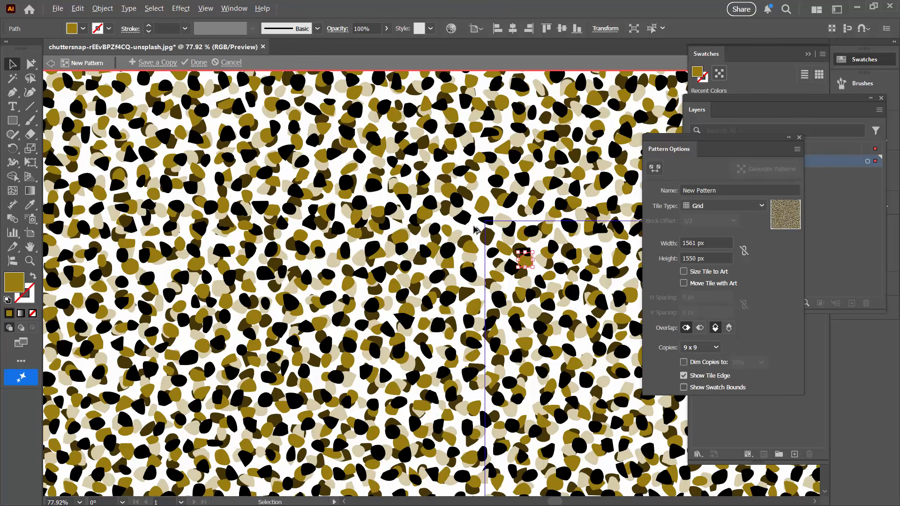
drag(475, 230, 476, 232)
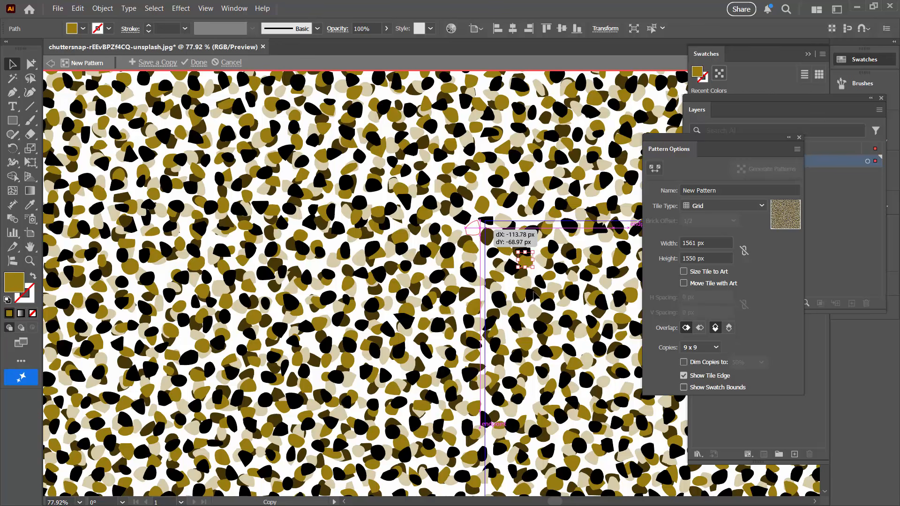
drag(535, 292, 488, 237)
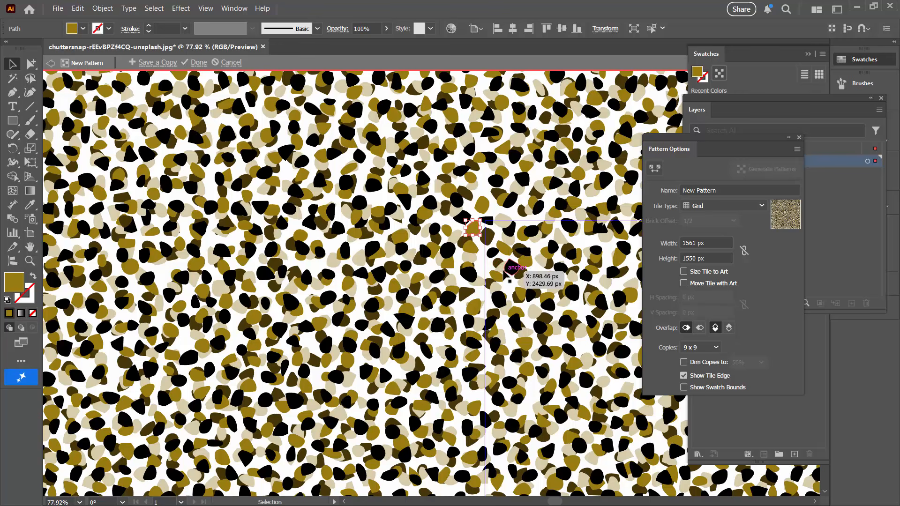
- Copy a beige cell inside the tile about 37 px left and 74 px up, into the gap above the tile's upper-left corner
click(31, 63)
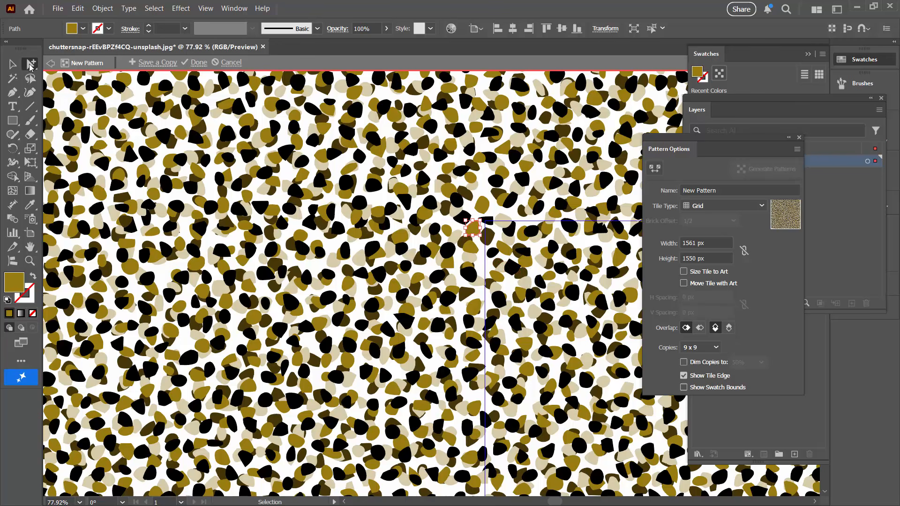
drag(472, 230, 510, 244)
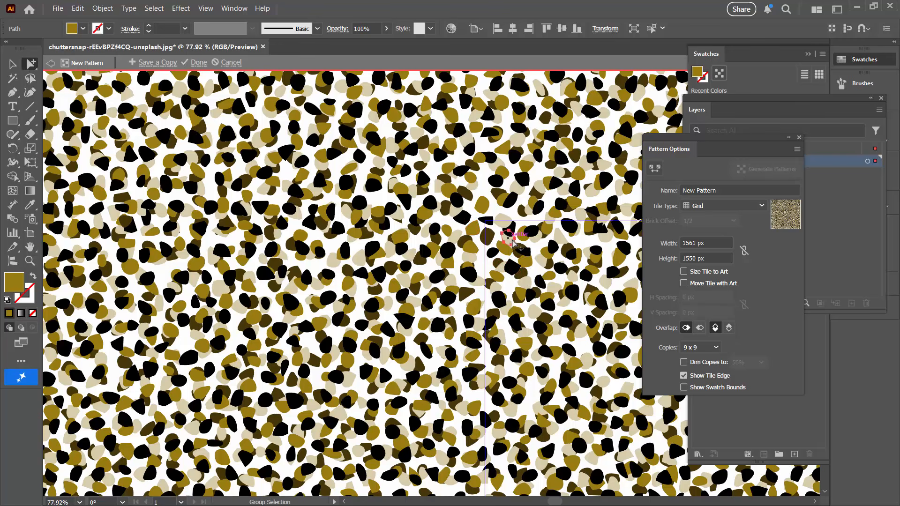
click(511, 241)
key(v)
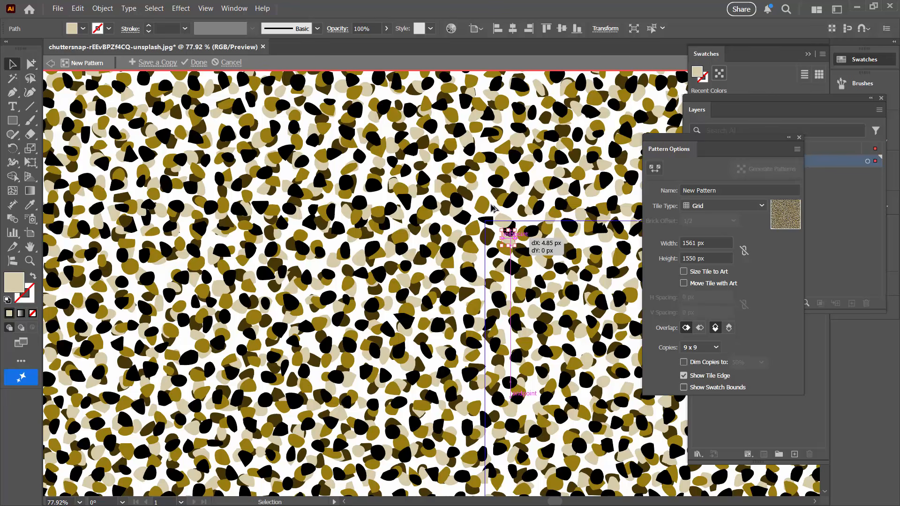
drag(507, 236, 493, 209)
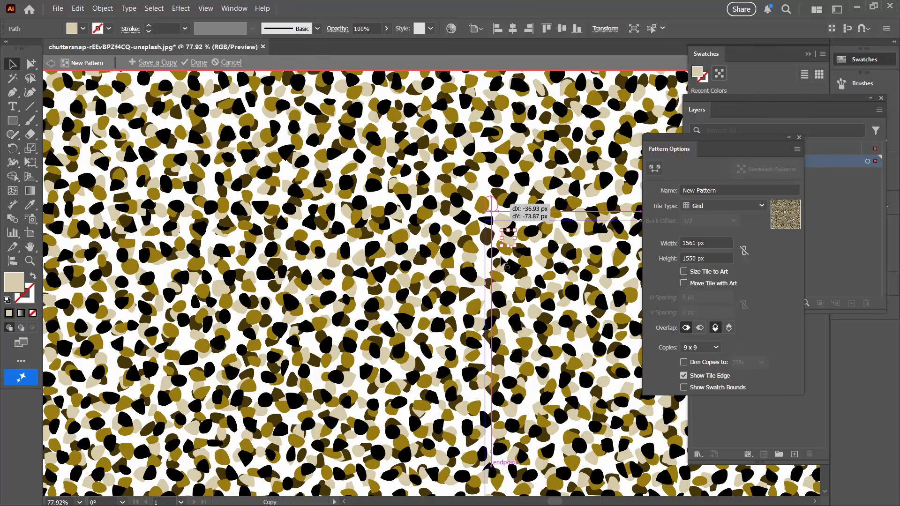
- Drop the beige cell copy above the tile's upper-left corner and place a black cell in the gap on the tile's left edge
drag(501, 258, 501, 258)
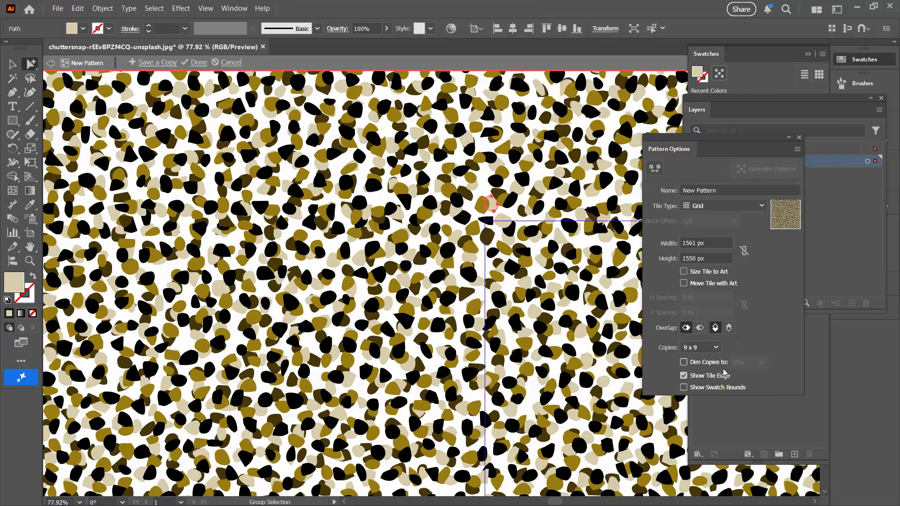
click(515, 323)
key(v)
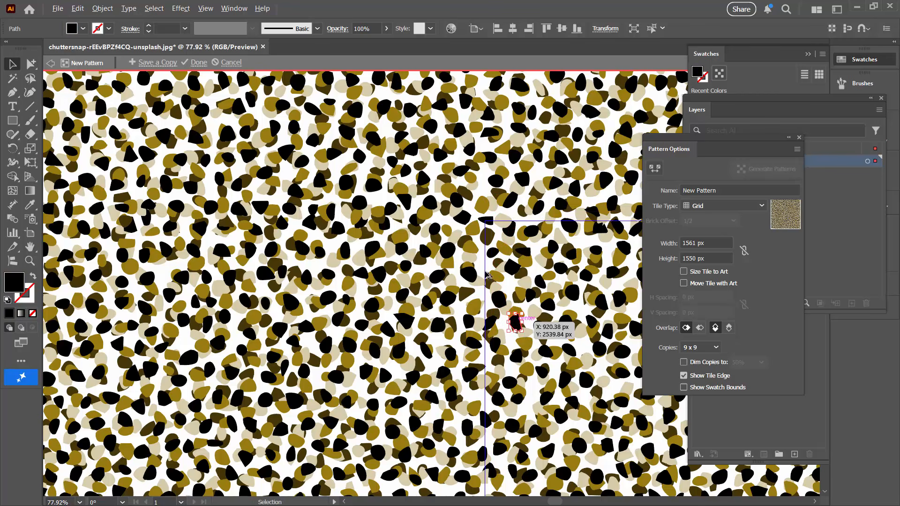
drag(516, 323, 484, 265)
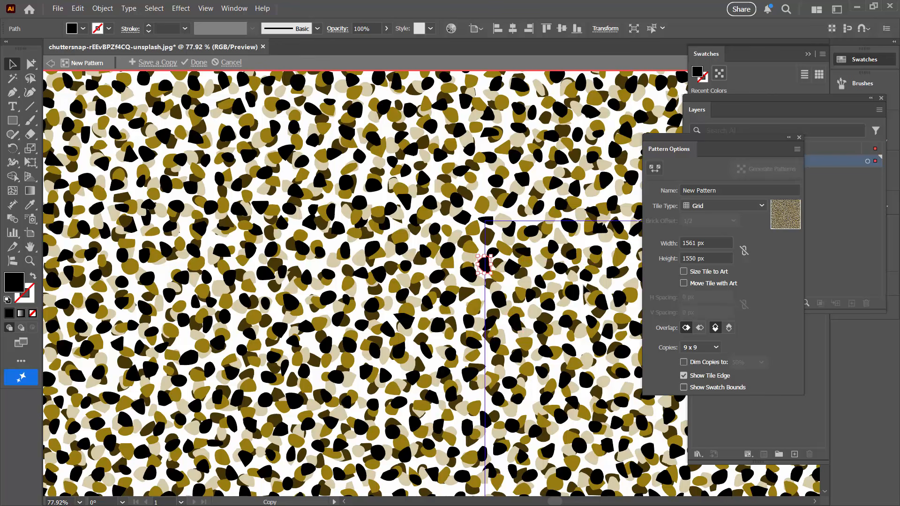
- Hide the tile edge, check the repeating pattern at 25% zoom, and finish editing the pattern
click(684, 376)
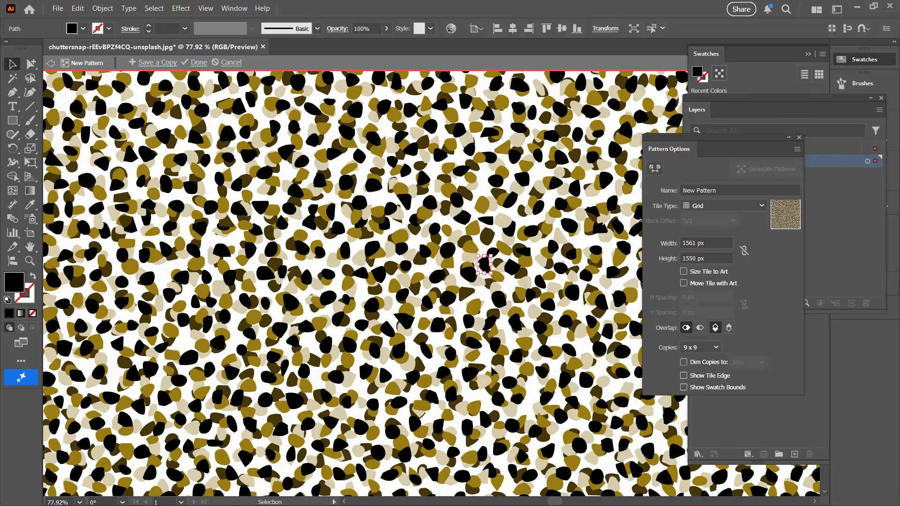
click(29, 261)
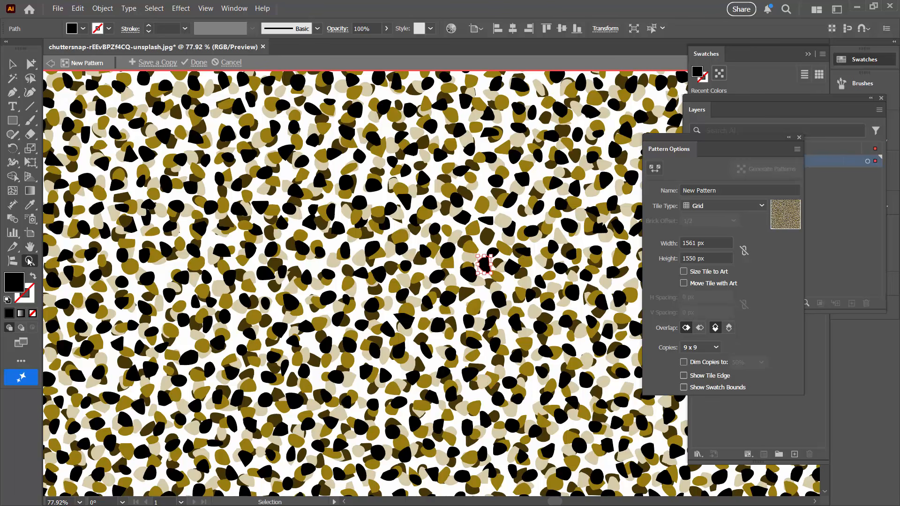
alt+click(400, 264)
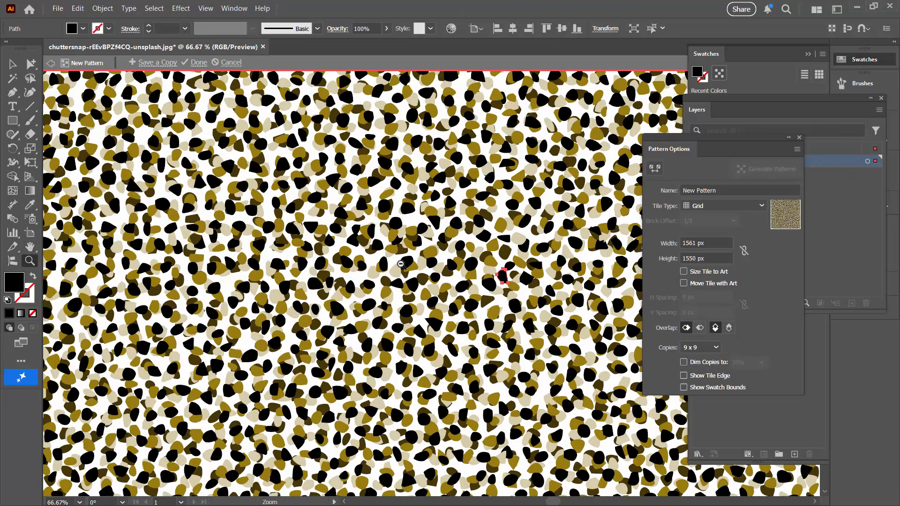
alt+click(401, 264)
alt+click(401, 263)
alt+click(401, 264)
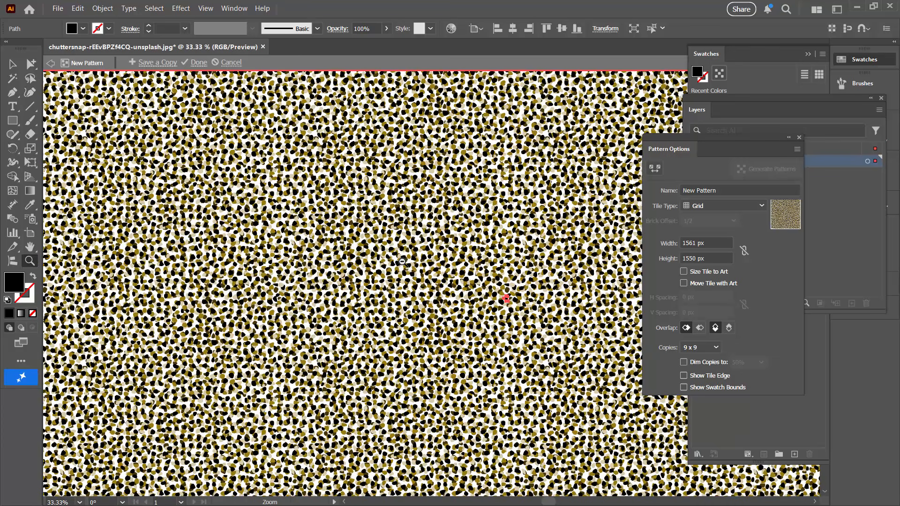
click(9, 64)
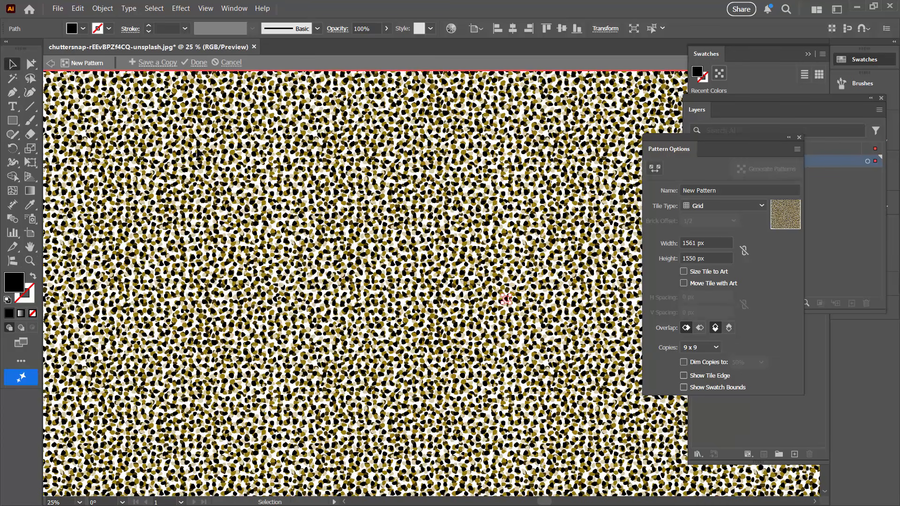
click(533, 306)
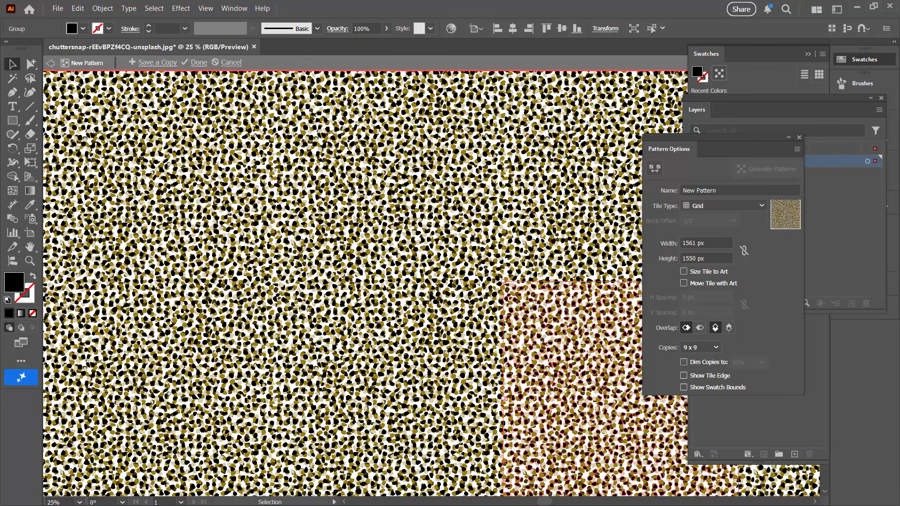
click(432, 295)
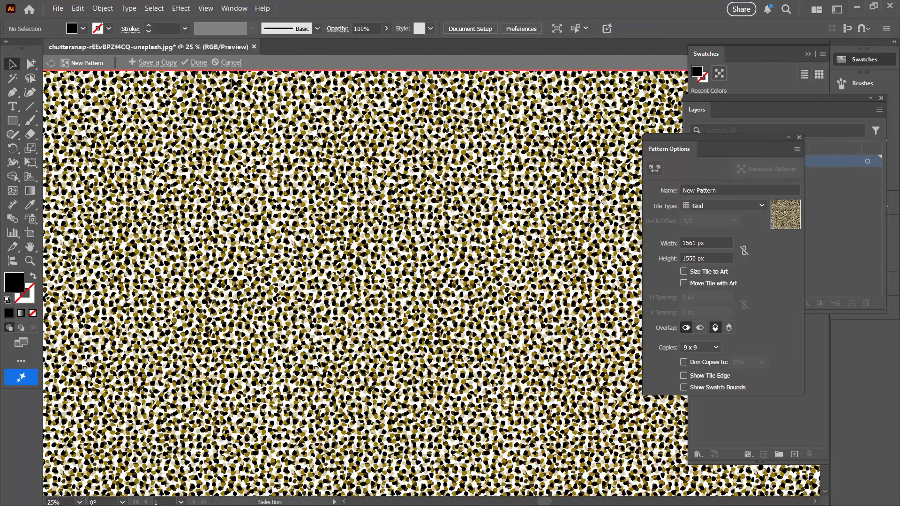
click(199, 62)
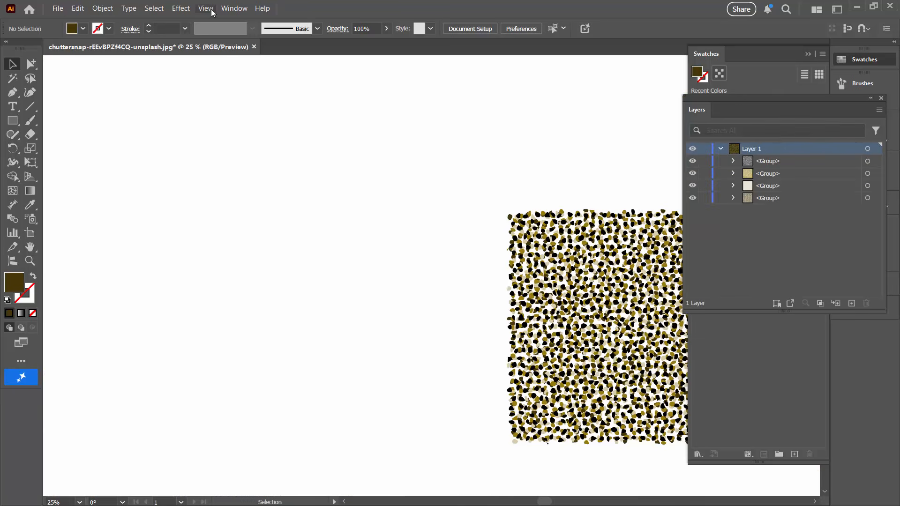
- Show the artboards and move all of Layer 1's artwork off the artboard onto the empty canvas to its left
click(206, 9)
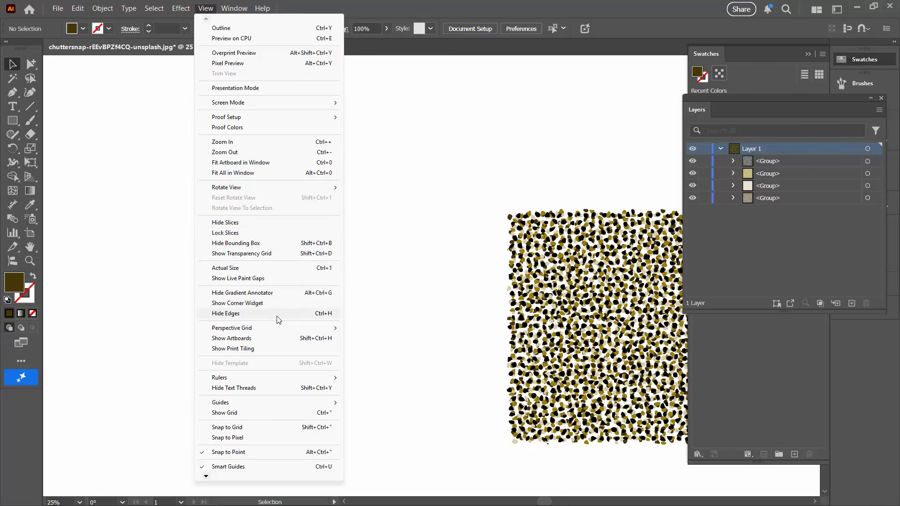
click(276, 338)
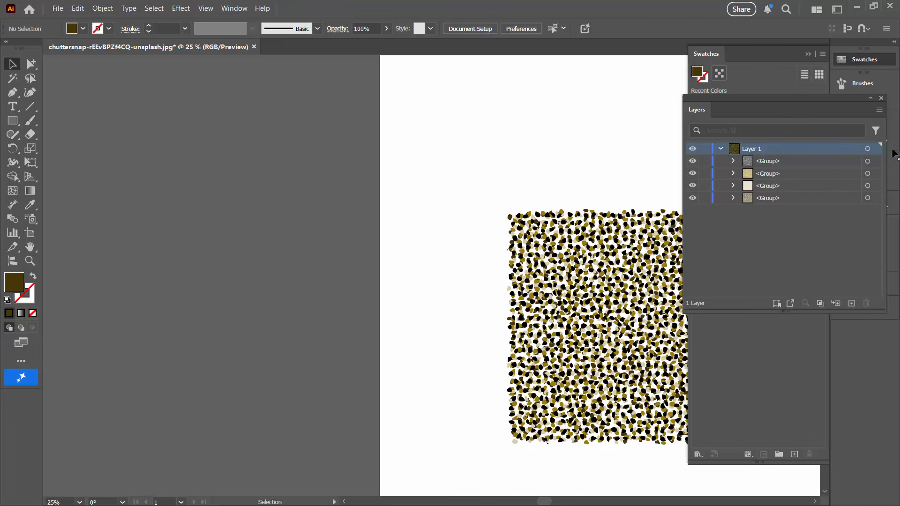
click(867, 149)
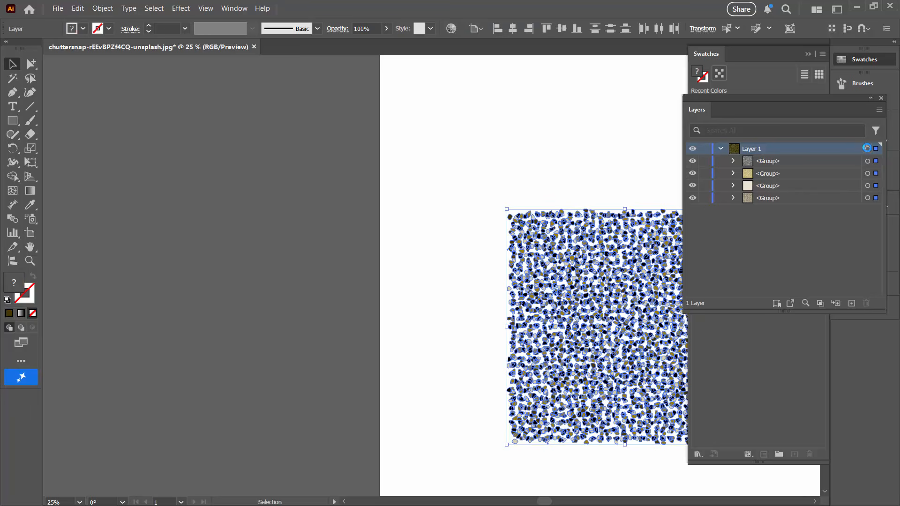
drag(568, 317, 147, 264)
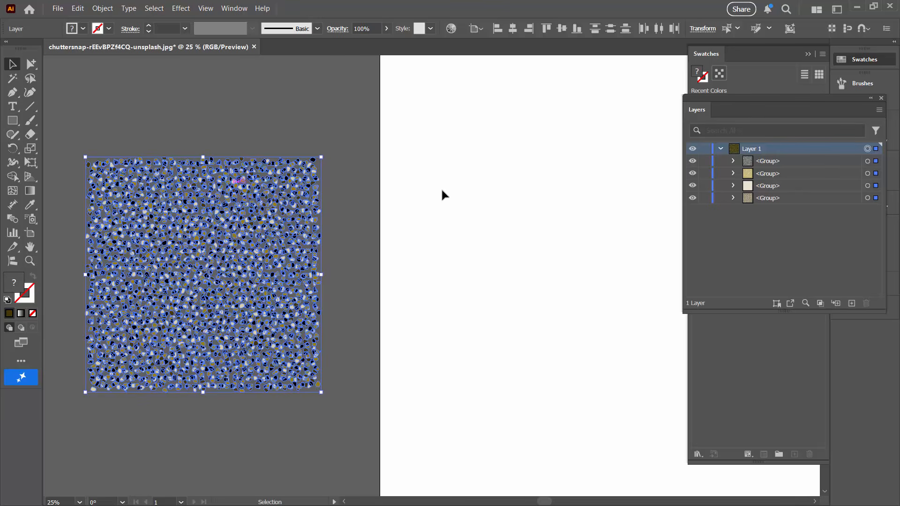
- Resize Artboard 1 to 1920 px wide and 1080 px high
click(30, 233)
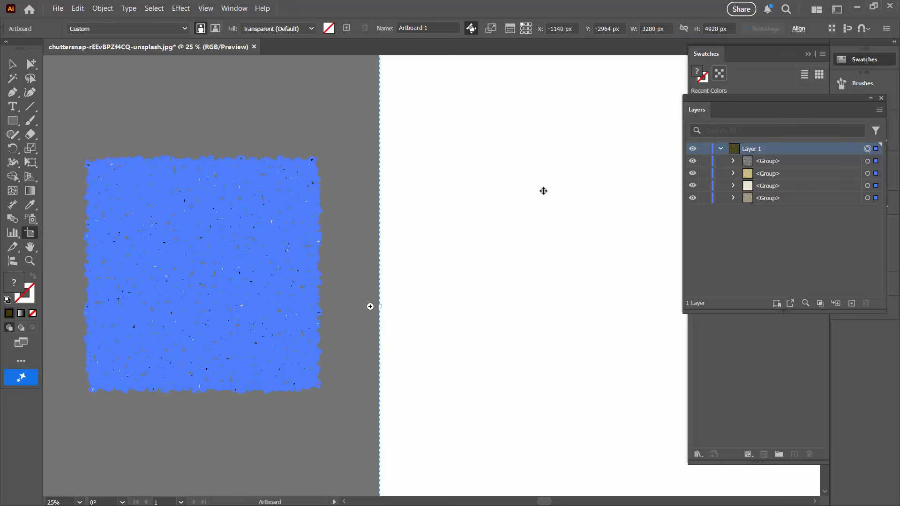
click(671, 27)
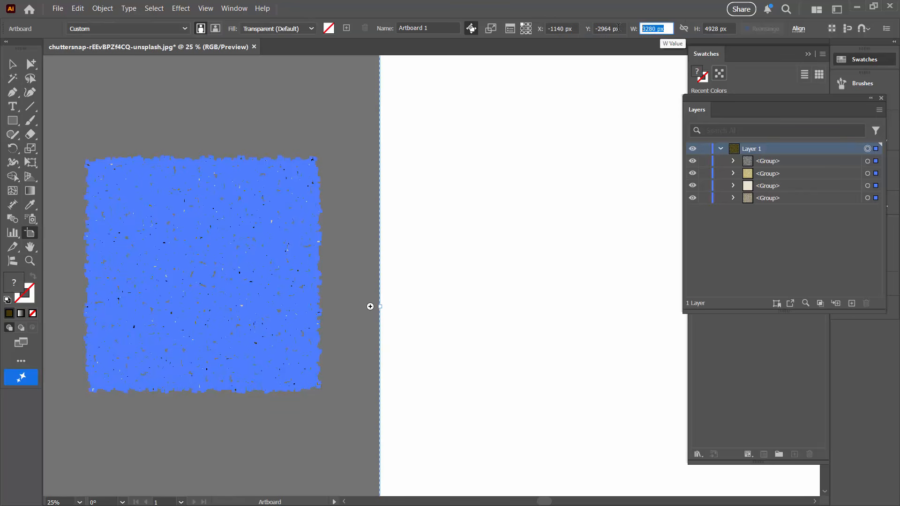
text(1920)
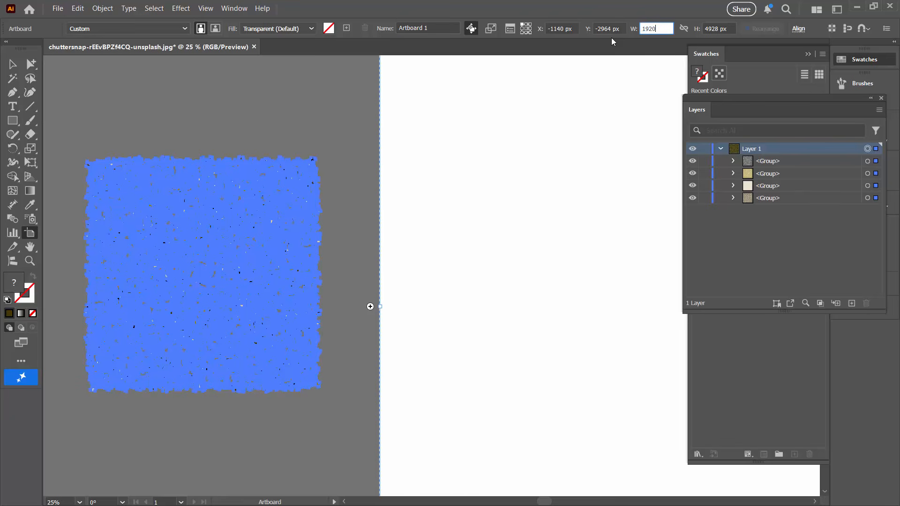
key(Tab)
text(10)
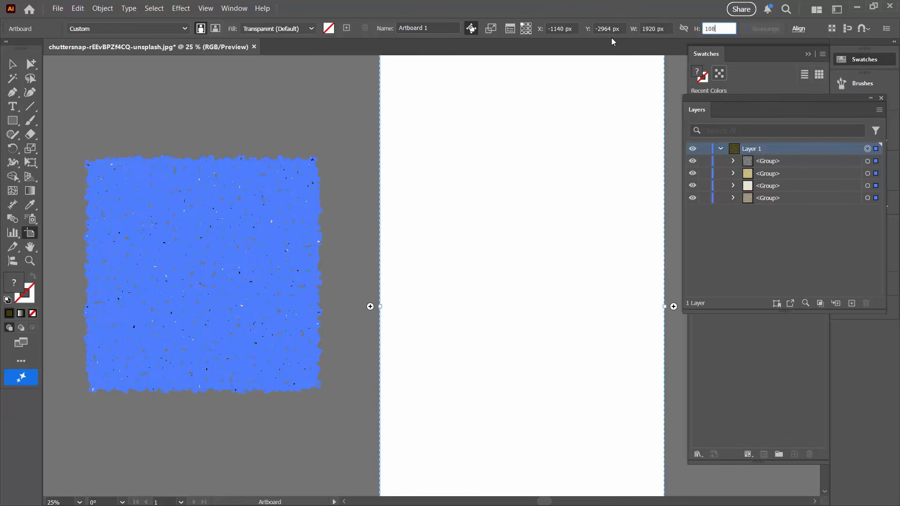
text(80)
key(Return)
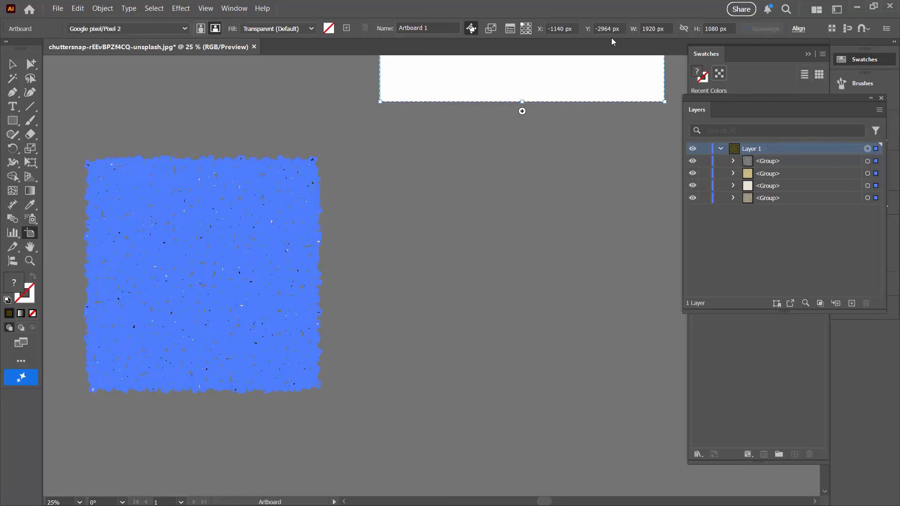
- Create a 1920 by 1080 px rectangle and align it centrally to cover the artboard
scroll(281, 167, up, 5)
key(m)
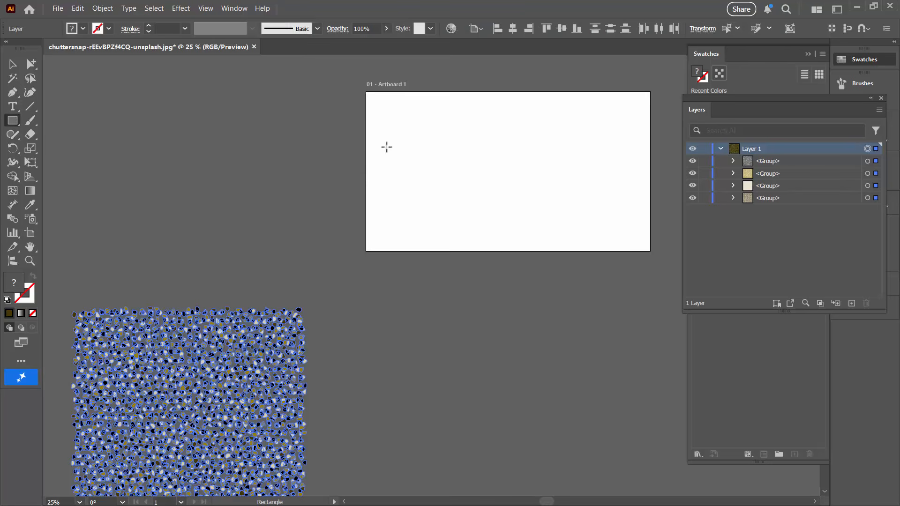
click(525, 143)
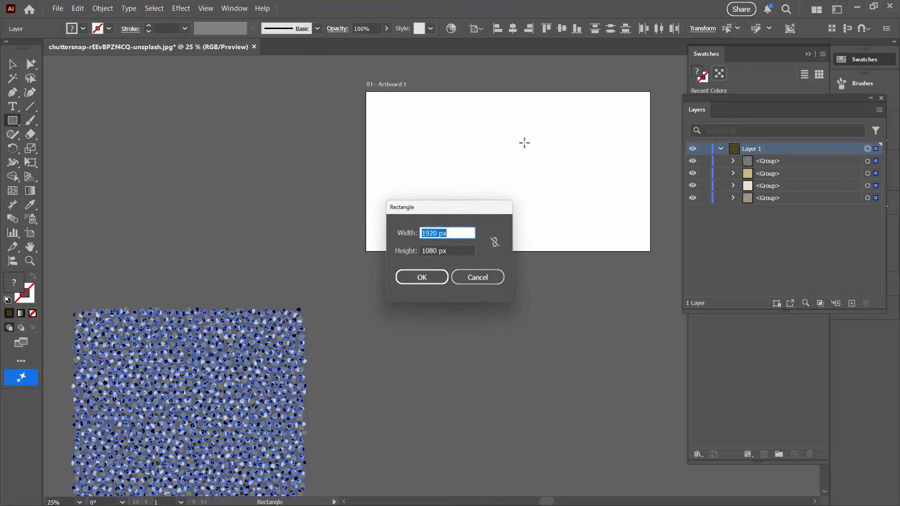
click(417, 282)
click(562, 28)
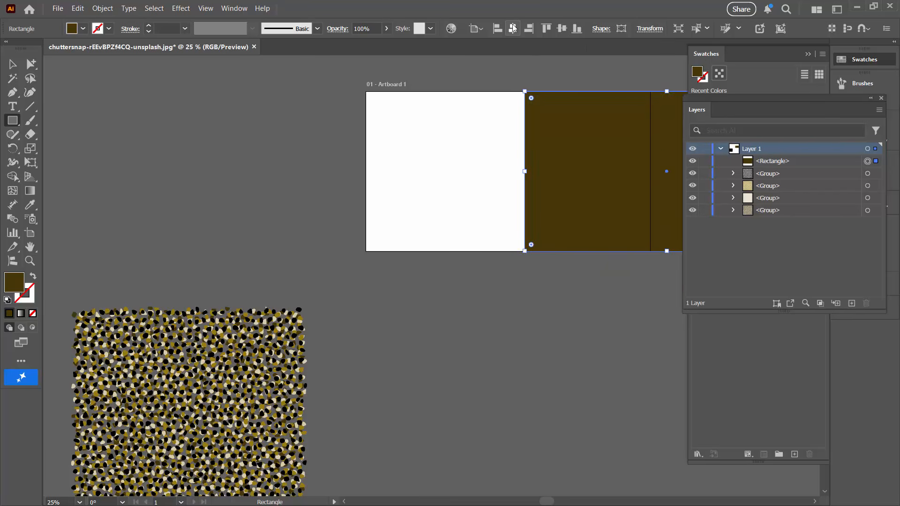
click(513, 29)
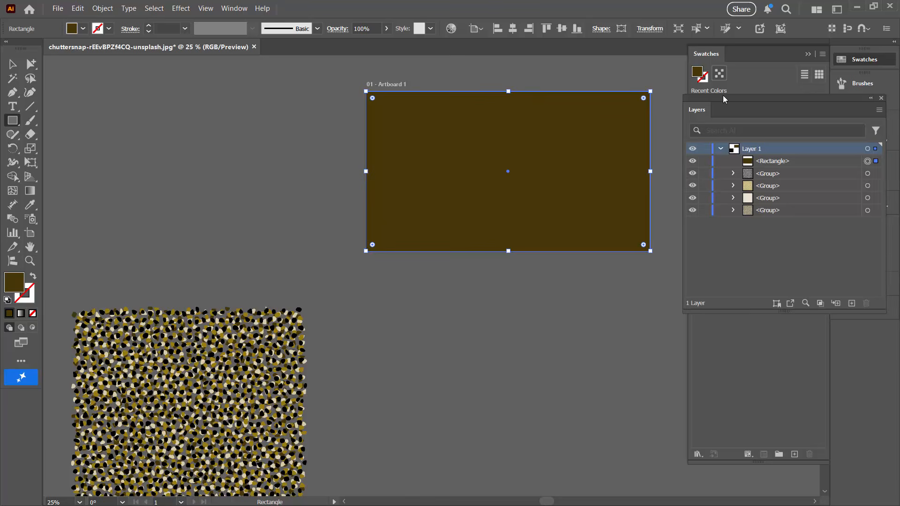
- Fill the rectangle with the cell pattern swatch and scale only the pattern to 50%, without transforming the rectangle
drag(723, 113, 721, 246)
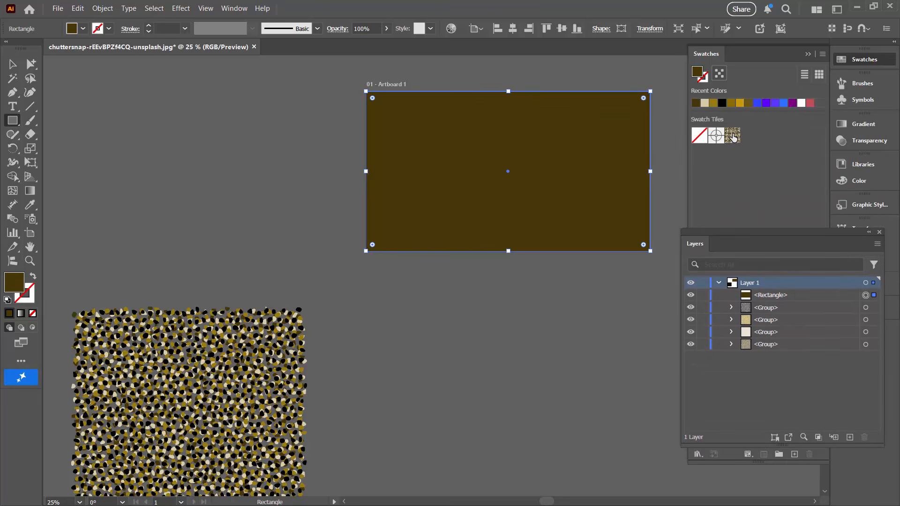
click(732, 135)
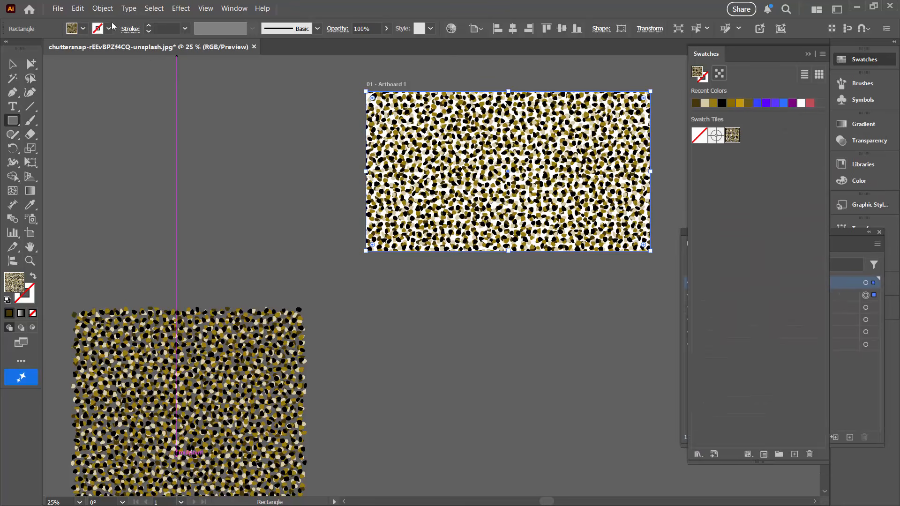
click(103, 8)
mouse_move(107, 20)
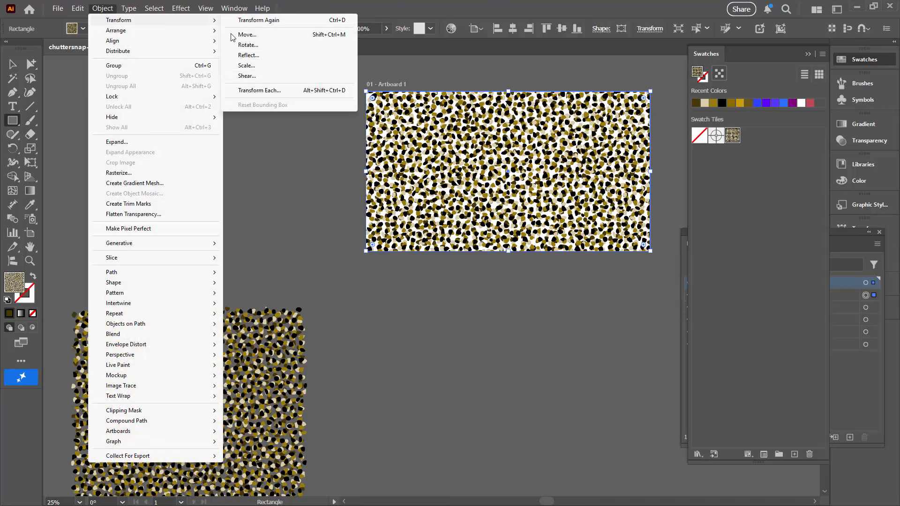
click(262, 66)
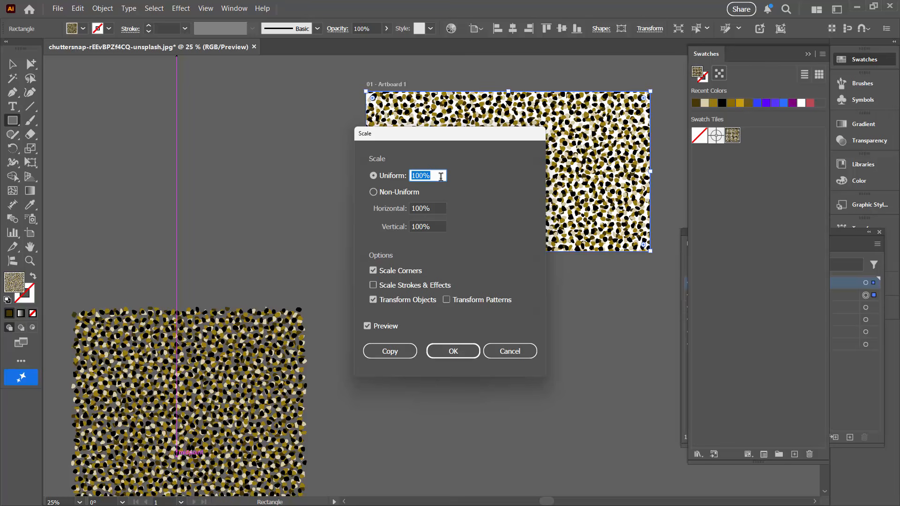
text(50)
click(373, 300)
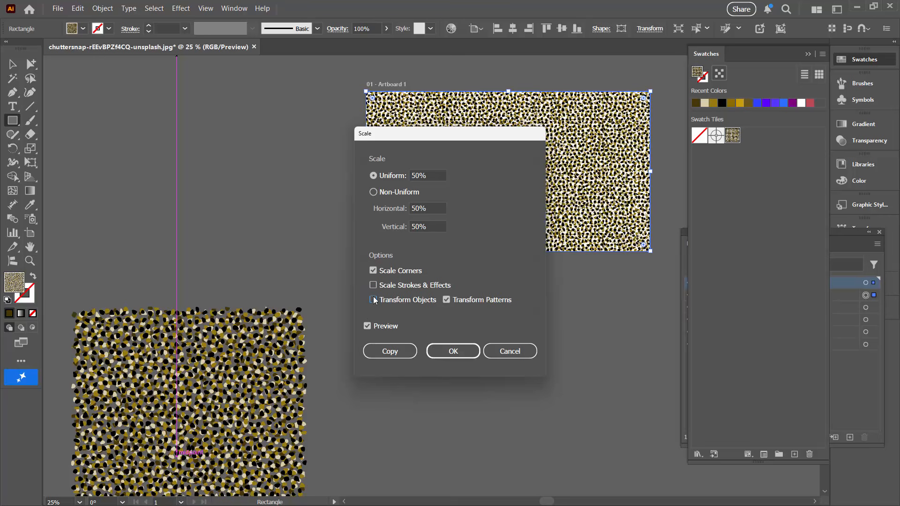
click(453, 352)
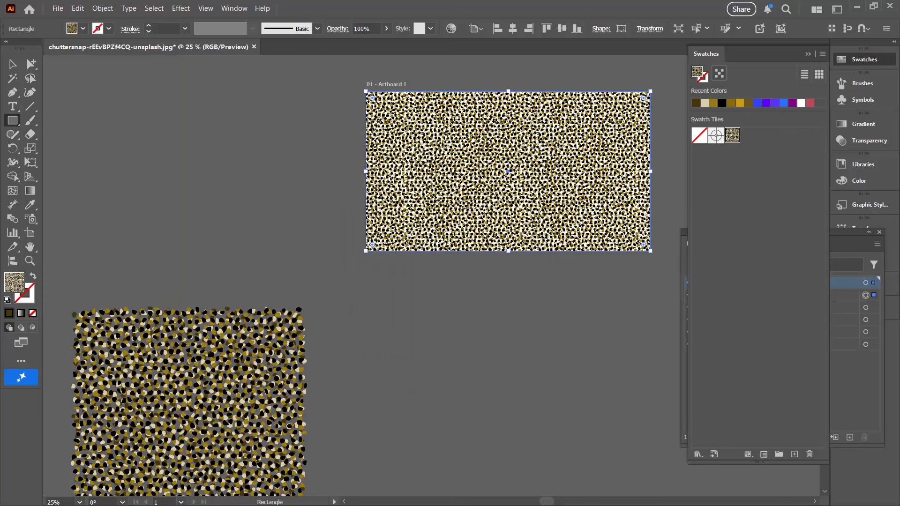
- Fit the artboard in the window and put away the Swatches and Layers panels covering it
key(ctrl+0)
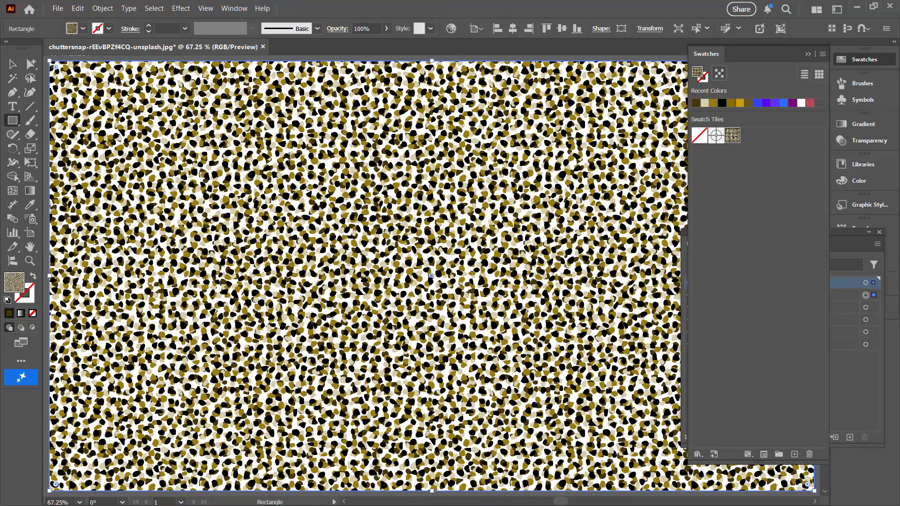
click(11, 64)
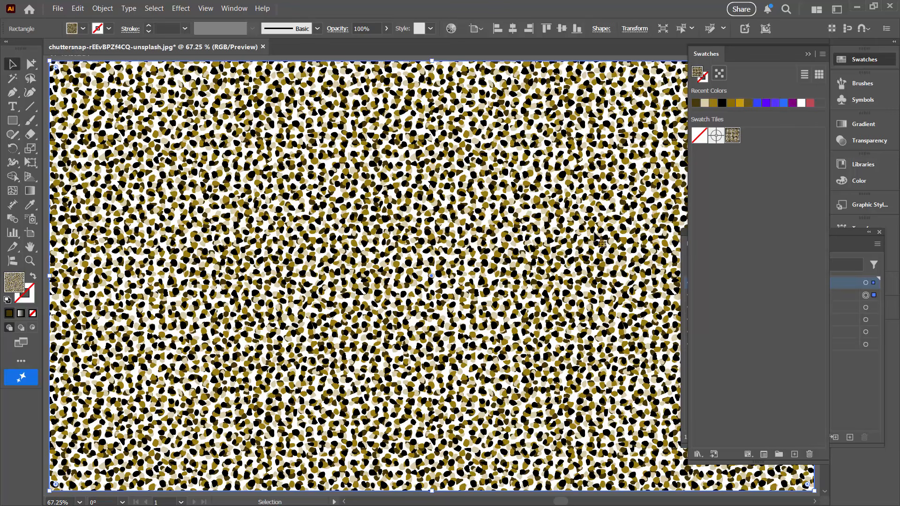
click(808, 52)
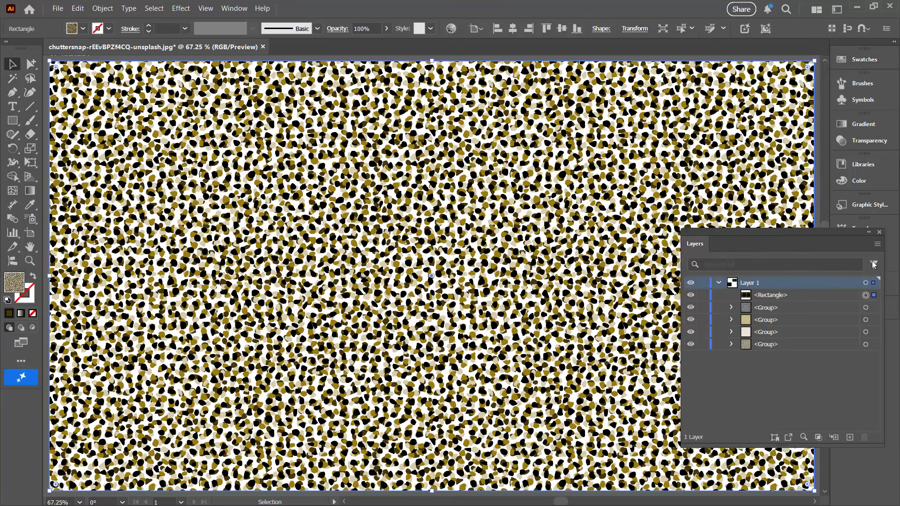
click(880, 232)
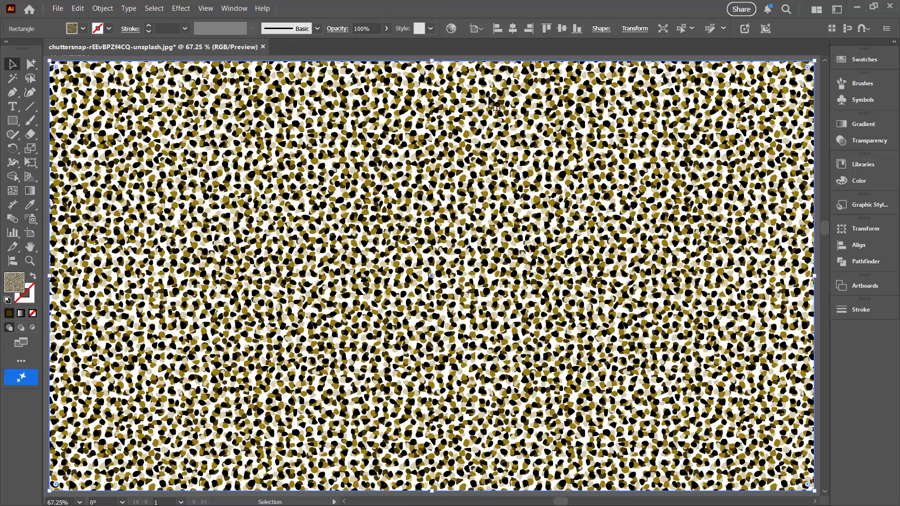
- Brighten the pattern's linked colors in the advanced Recolor Artwork options and rotate them to purple and magenta, with the base color at hue 287°, brightness about 76%
click(451, 29)
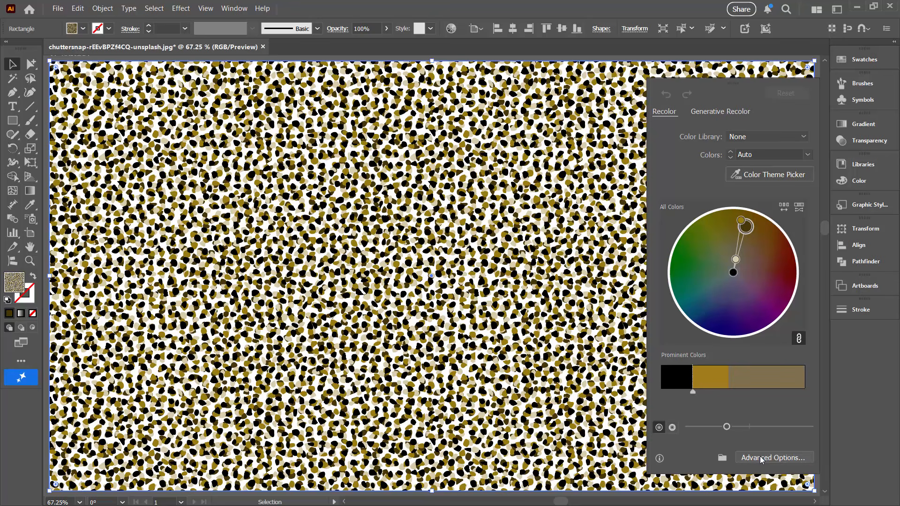
click(761, 458)
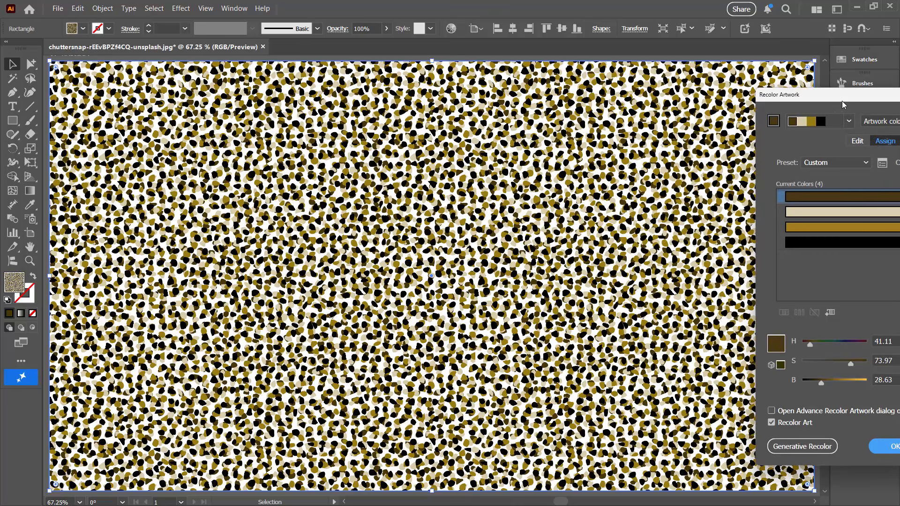
drag(842, 102, 681, 101)
click(550, 118)
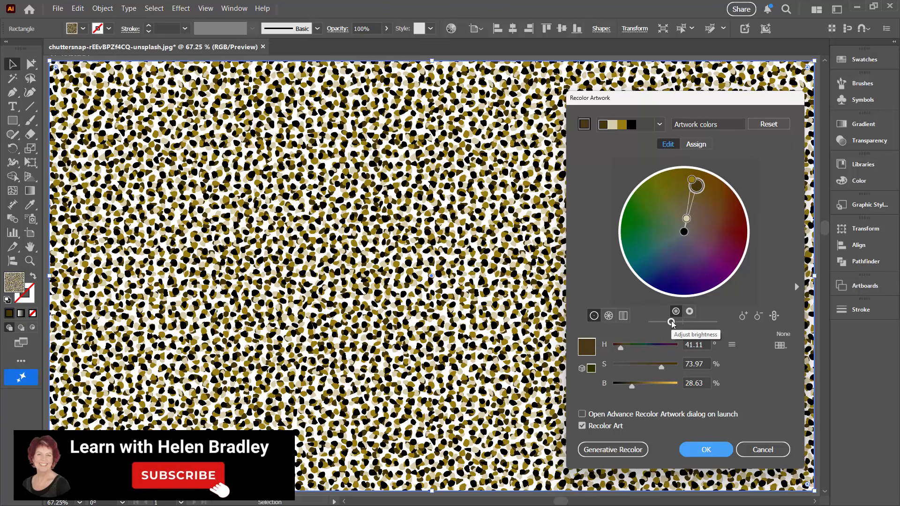
drag(671, 322, 707, 322)
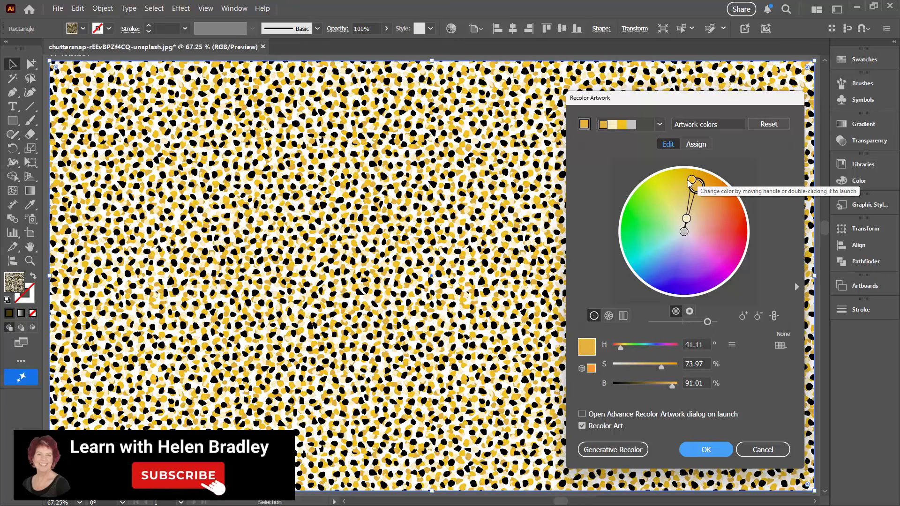
drag(707, 197, 721, 275)
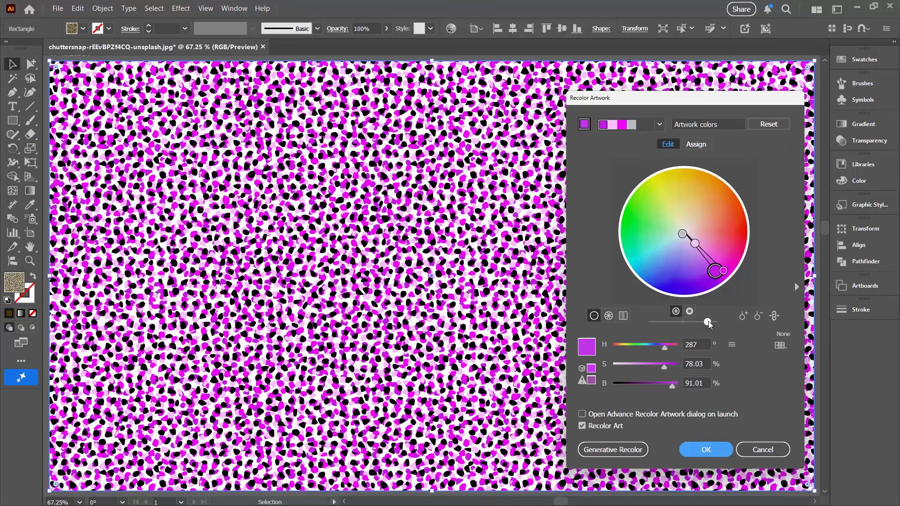
drag(709, 323, 700, 322)
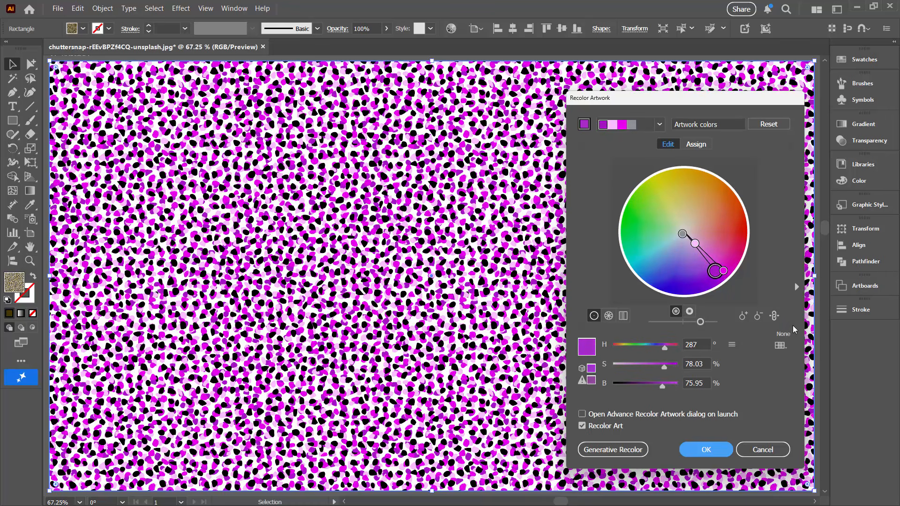
- Unlink the harmony colors, move them separately to hot pink, salmon pink and purple, relink them and apply the recoloring
click(774, 316)
click(724, 271)
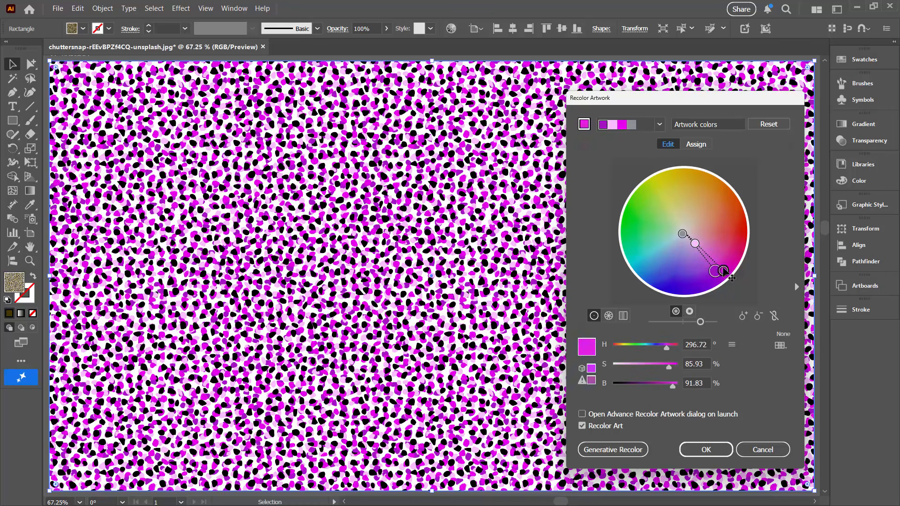
drag(725, 271, 716, 234)
click(711, 270)
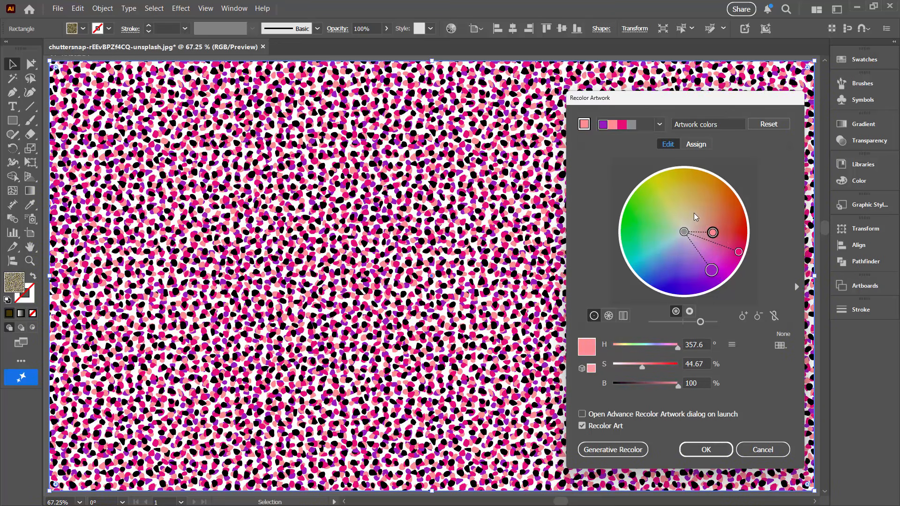
click(775, 316)
click(706, 450)
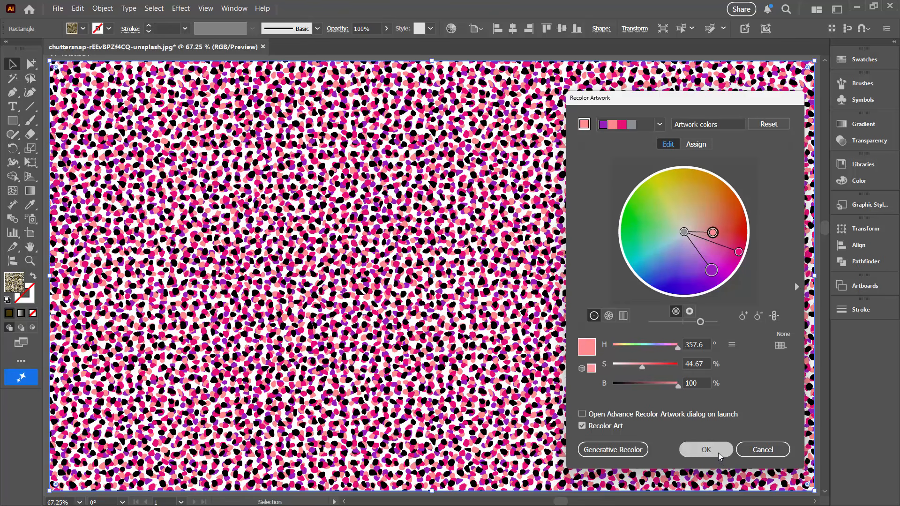
- Recolor the pink pattern again by rotating its linked colors together to deep blue, lavender and teal-blue, and apply it
click(452, 28)
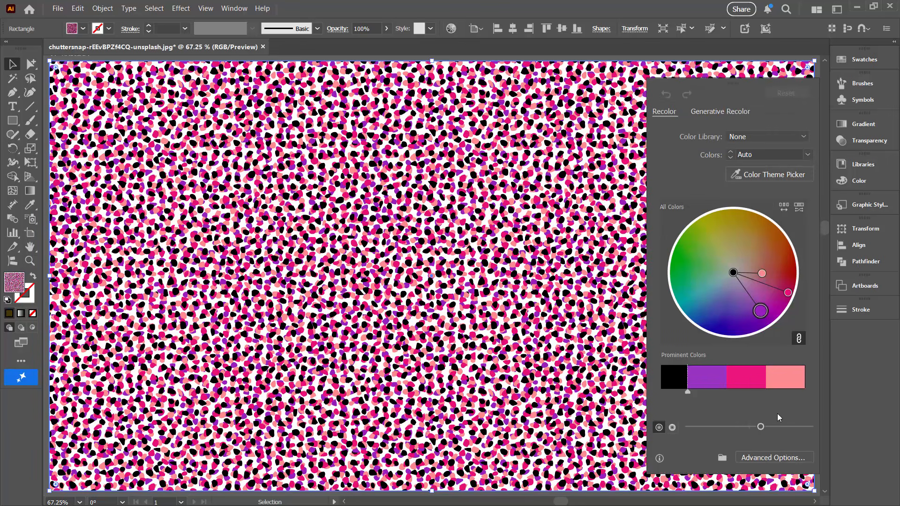
click(763, 460)
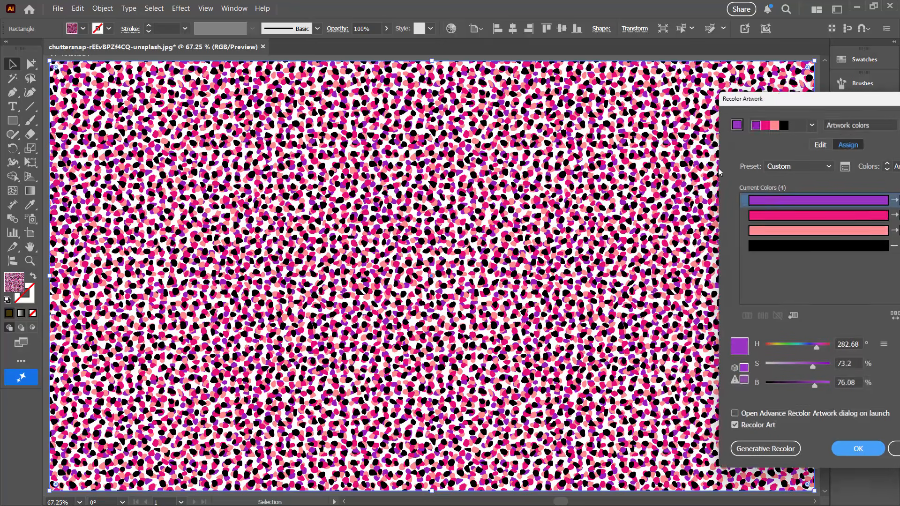
drag(779, 98, 695, 98)
click(735, 144)
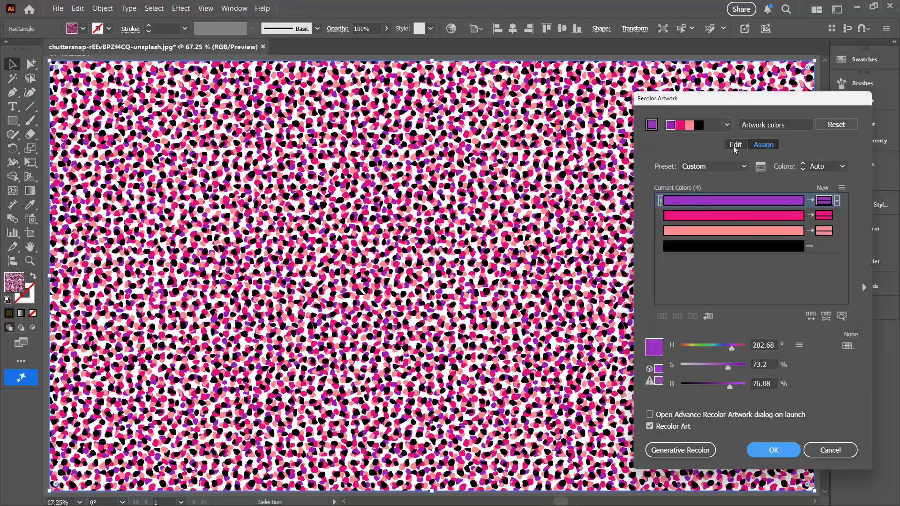
drag(781, 277, 736, 308)
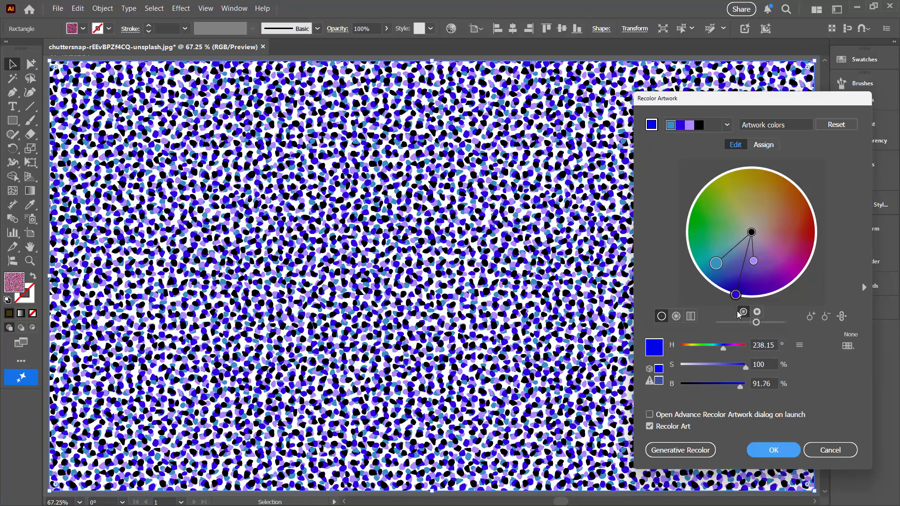
click(773, 451)
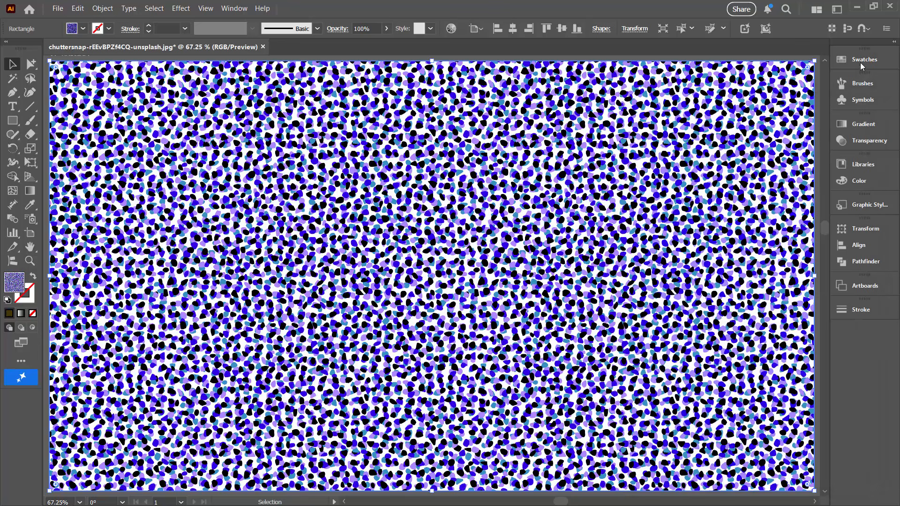
- Compare the saved pattern swatches on the rectangle by applying the original gold, the pink and the blue version in turn
click(839, 63)
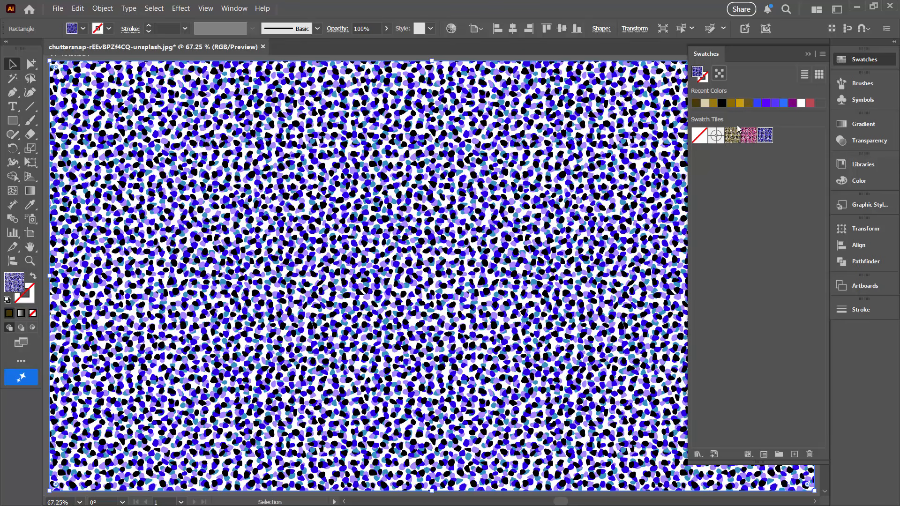
click(733, 135)
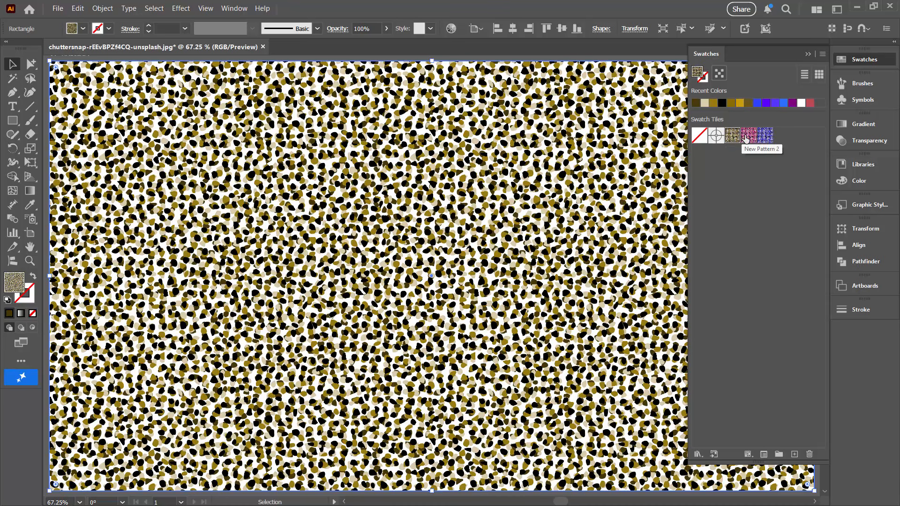
click(746, 136)
click(765, 137)
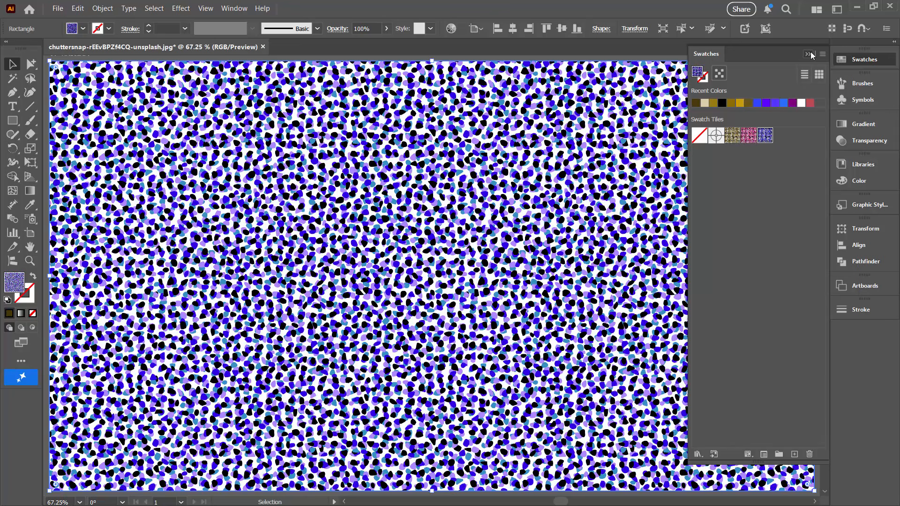
click(809, 54)
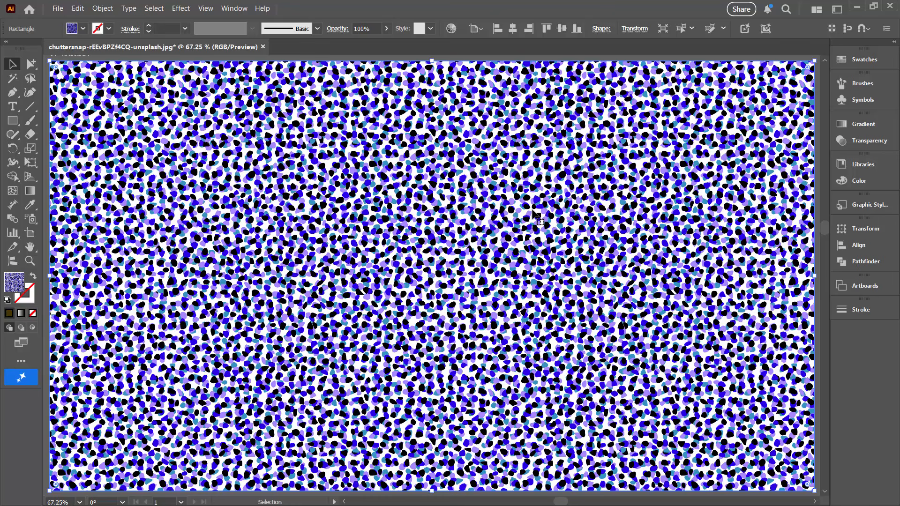